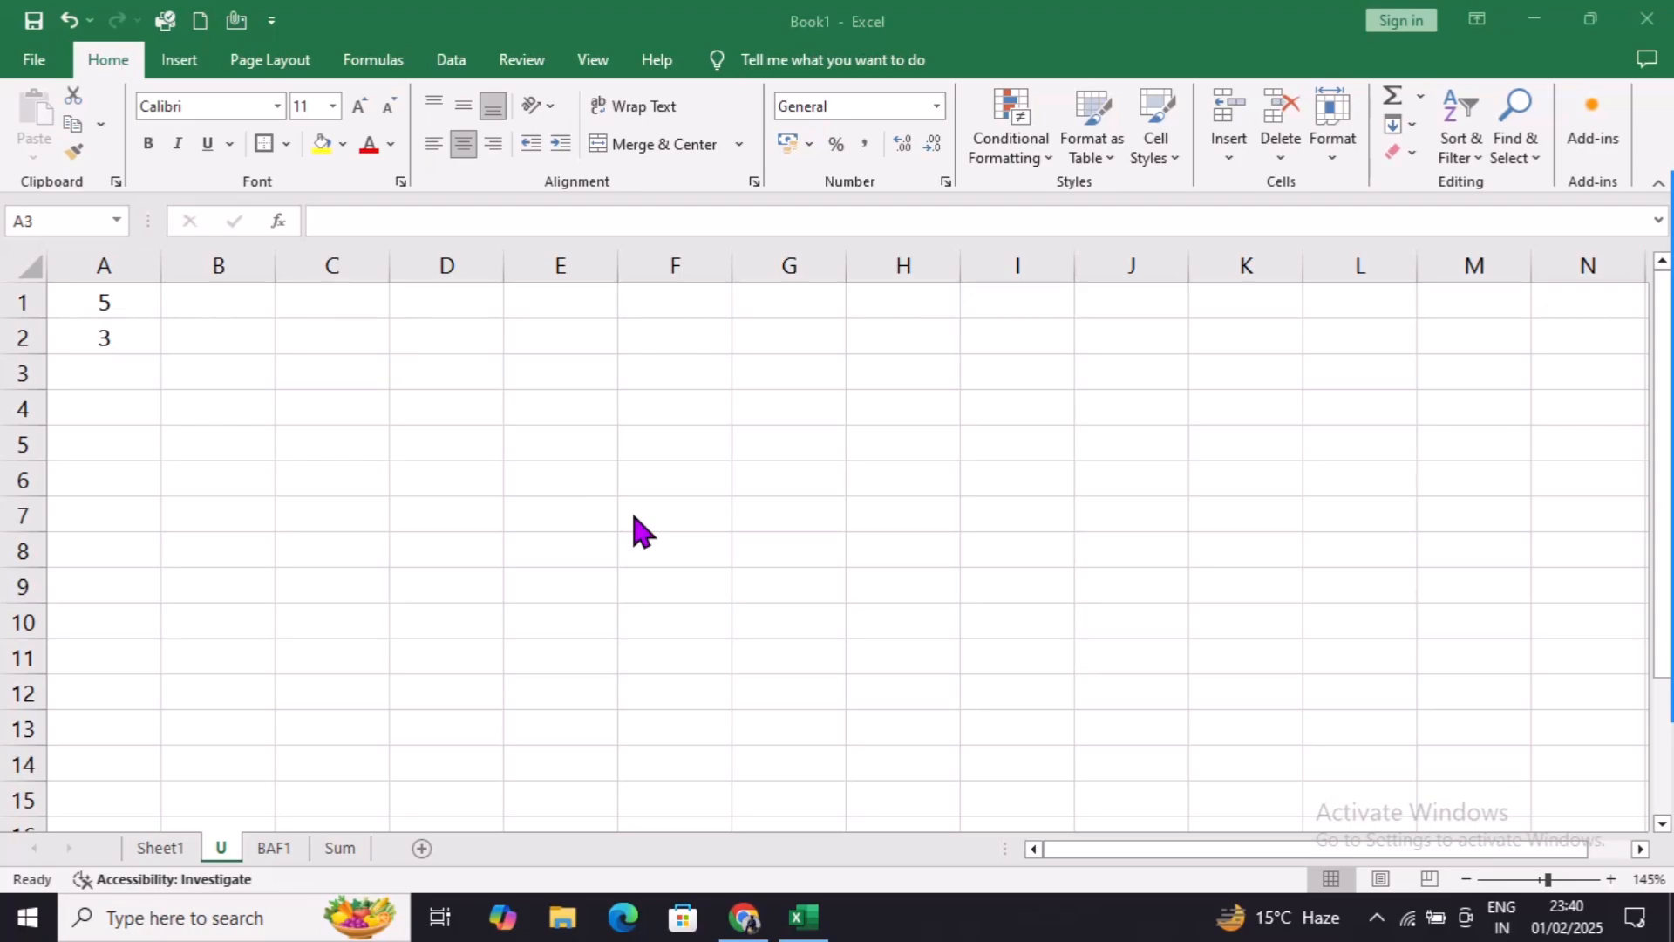
# Add the two numbers as typed constants in cell A3 with the formula =5+3
pyautogui.doubleClick(106, 369)
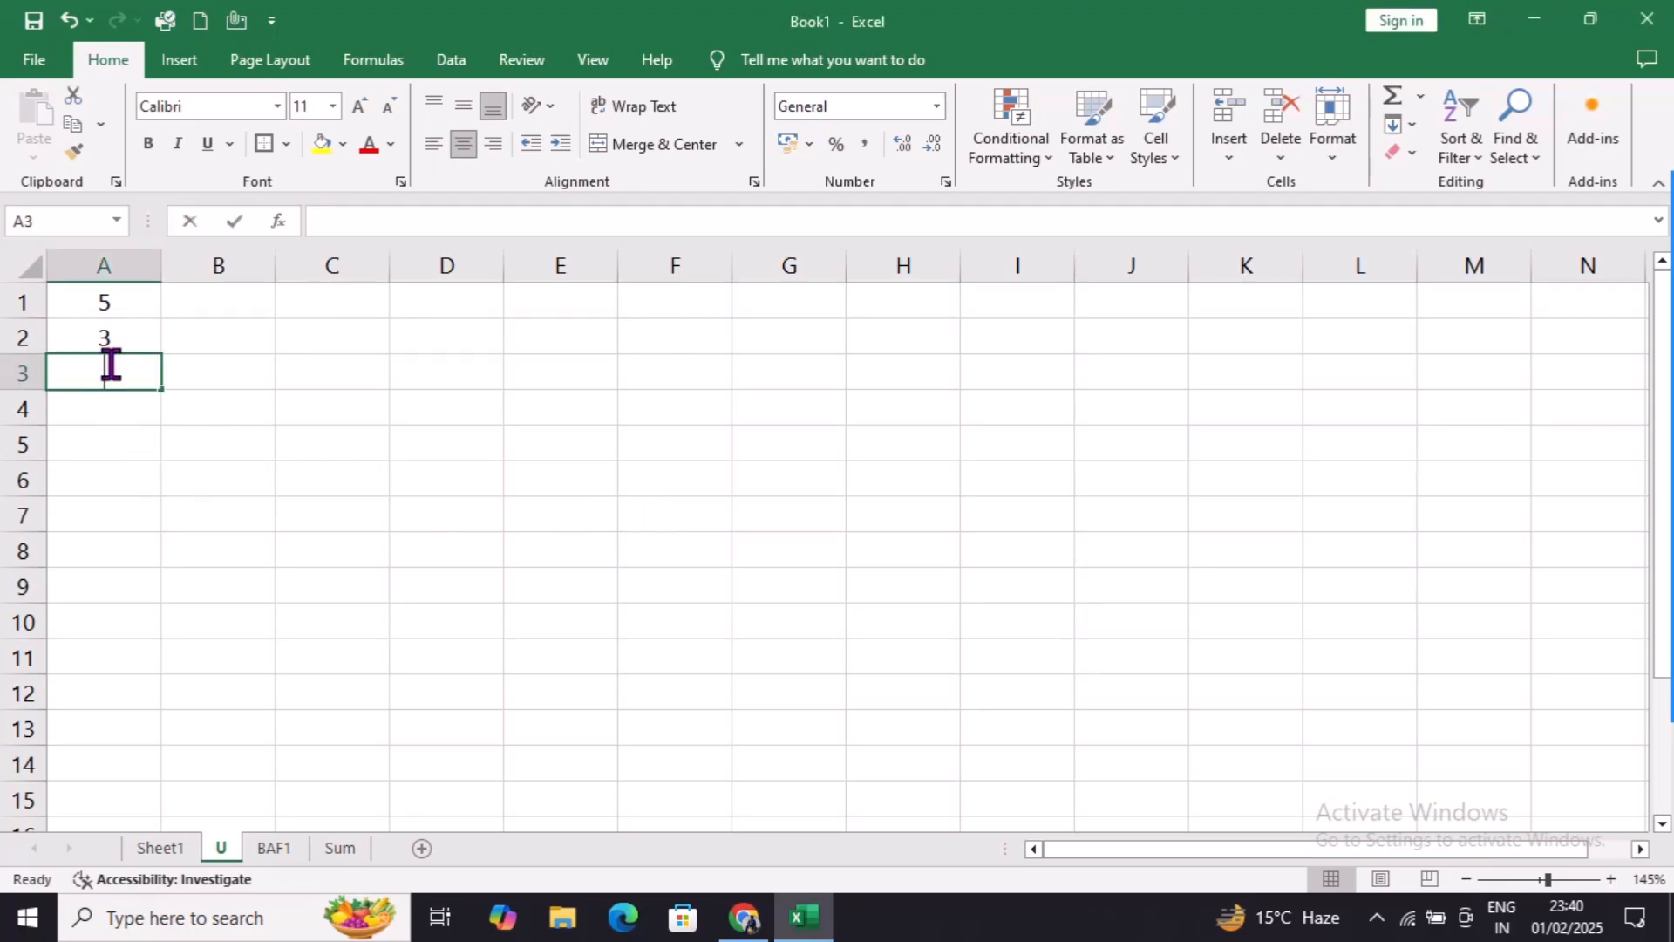
pyautogui.write('=')
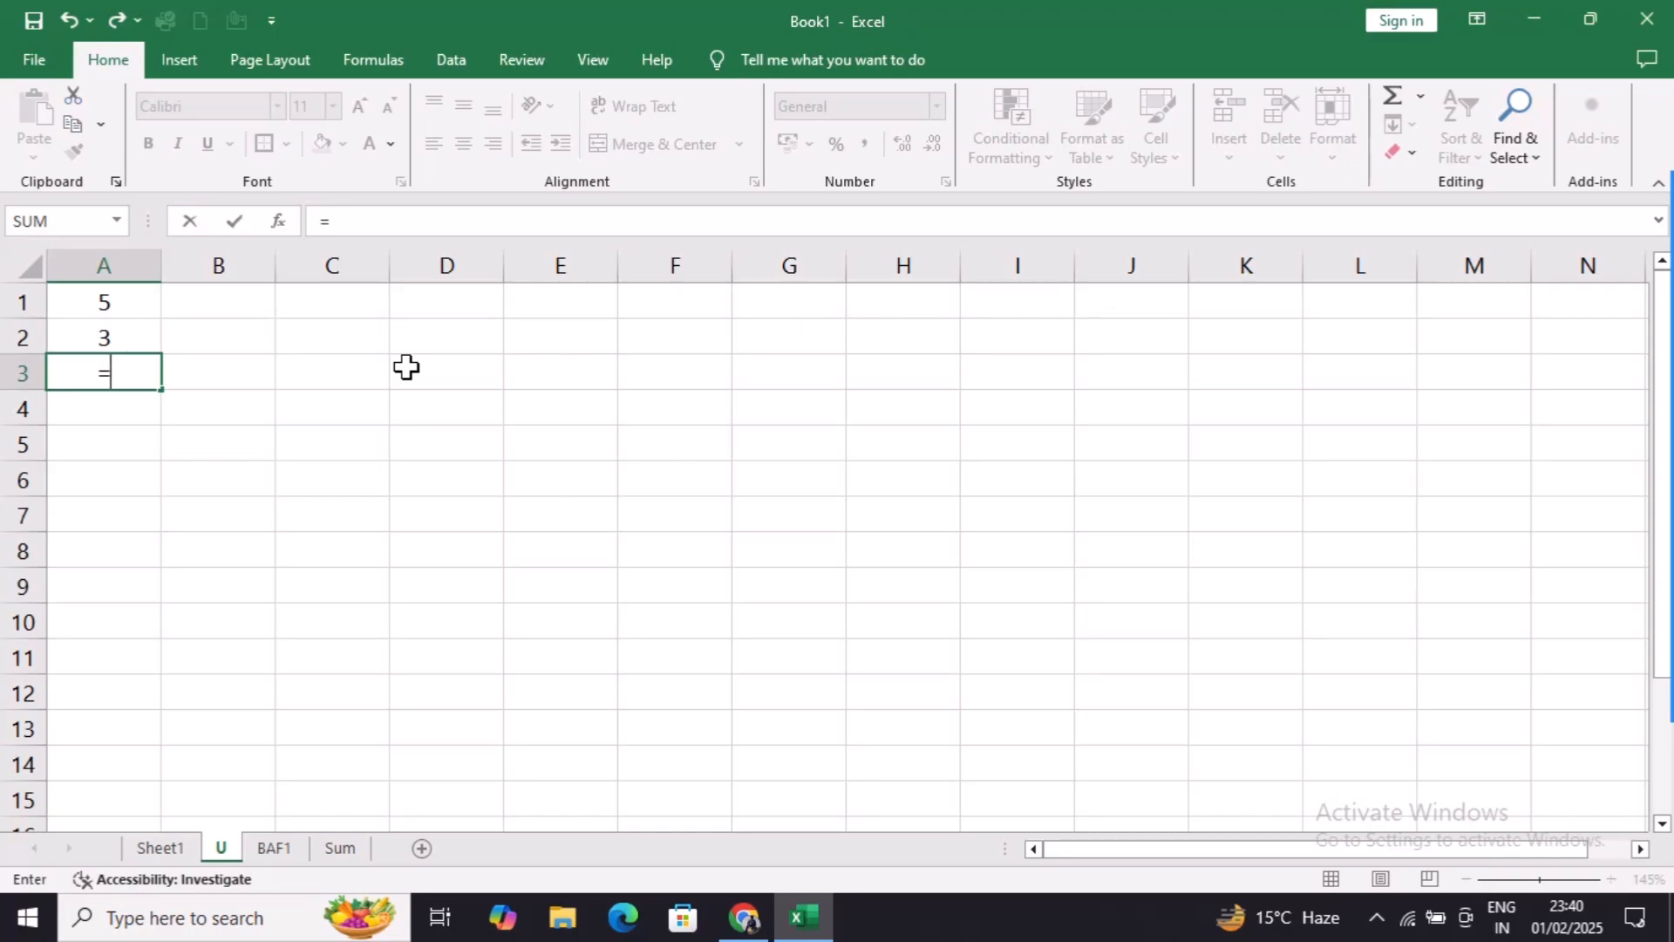
pyautogui.write('5+3')
pyautogui.press('Return')
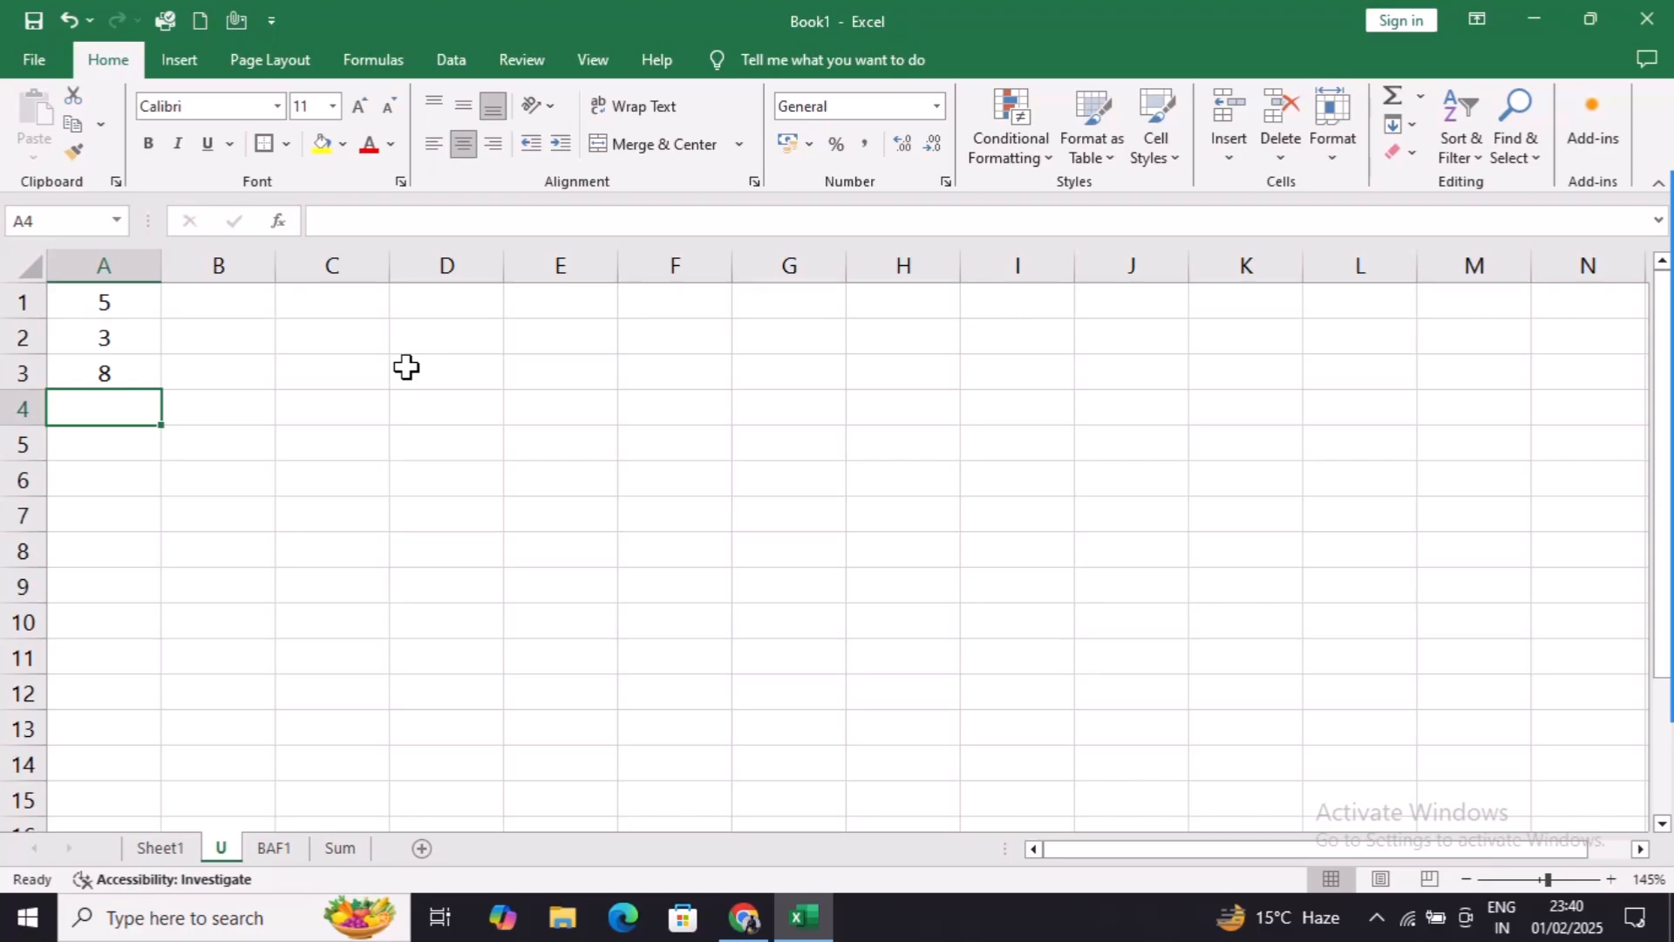
pyautogui.press('Up')
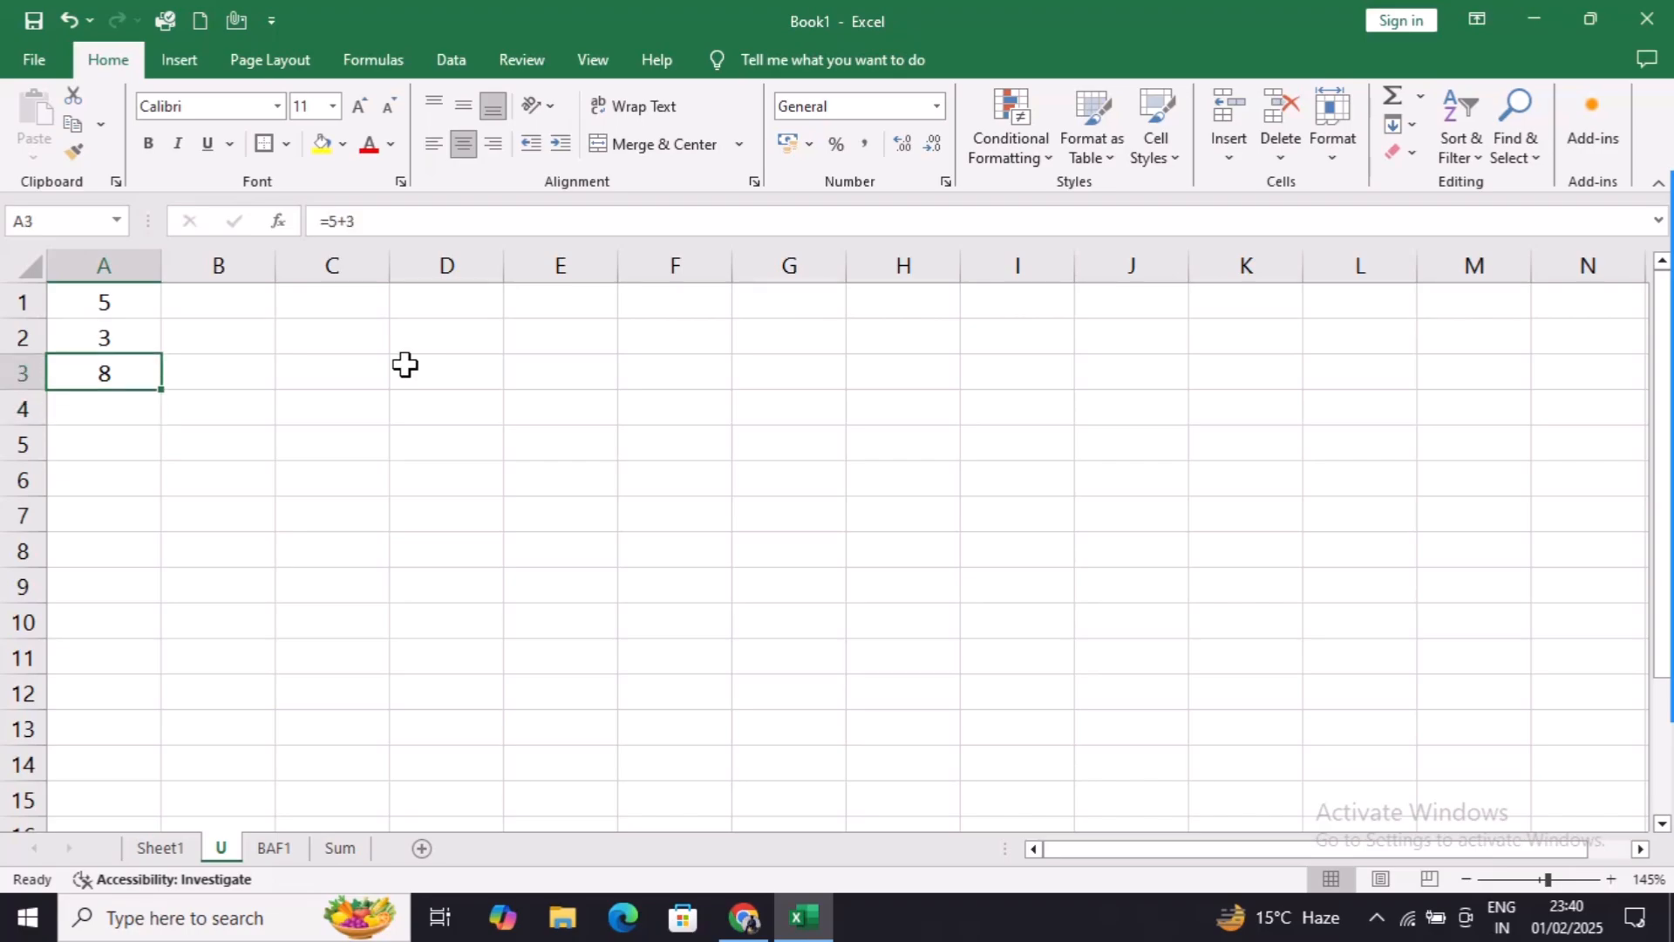
# Replace the formula in cell A3 with the cell-reference formula =A1+A2
pyautogui.doubleClick(135, 359)
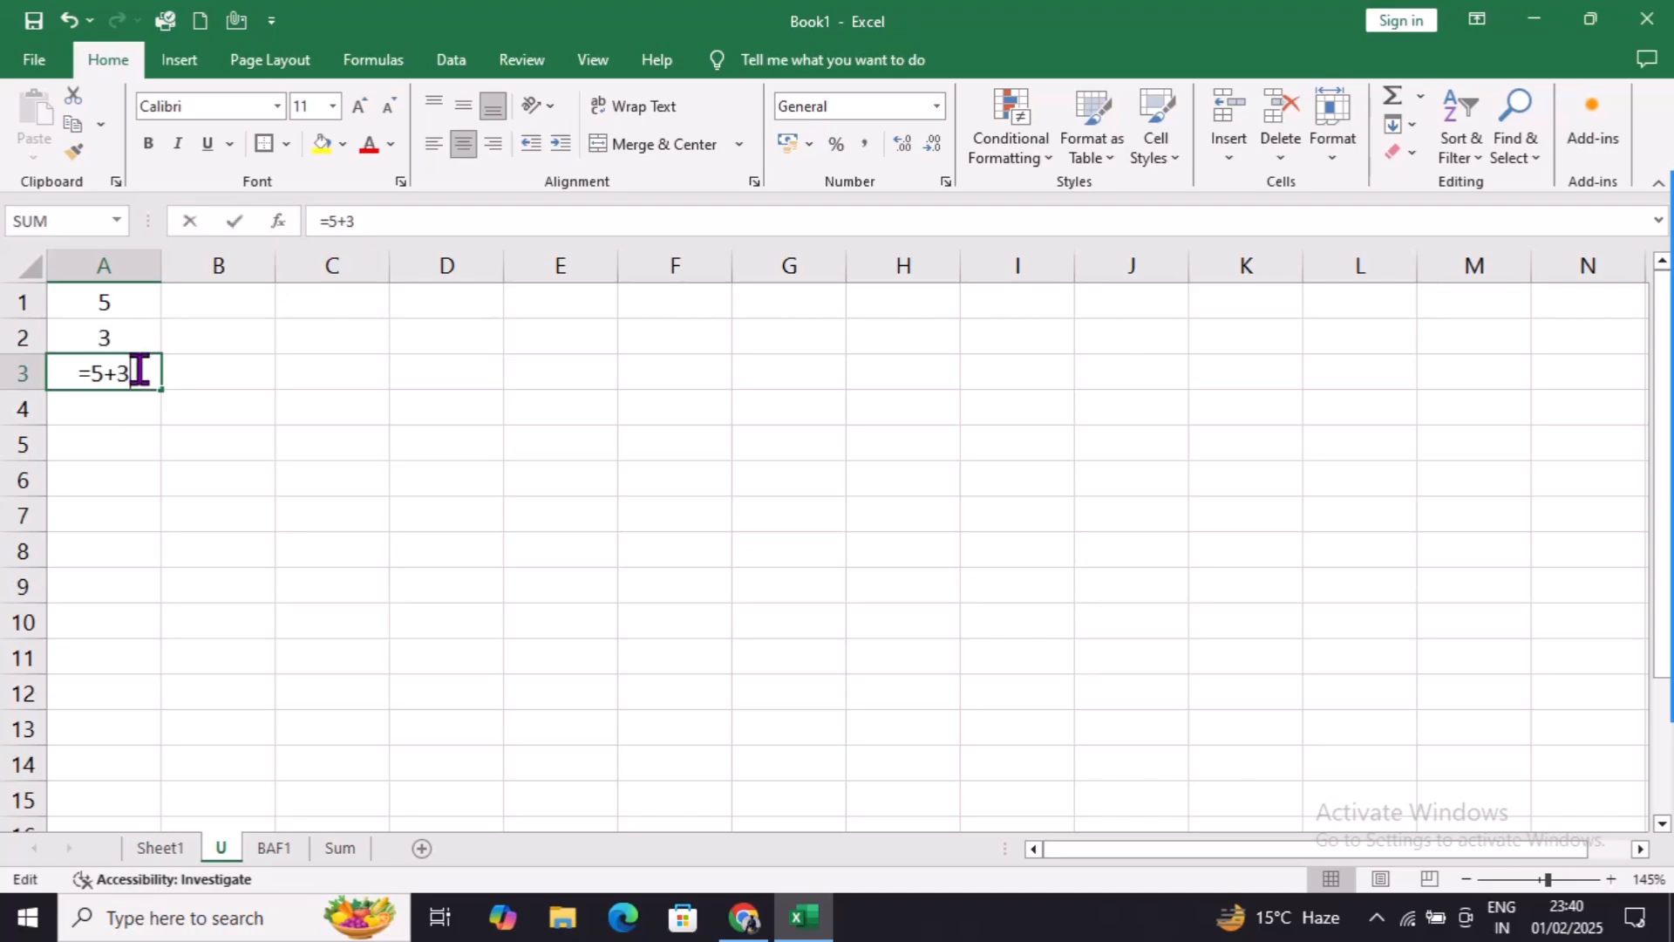
pyautogui.press('BackSpace')
pyautogui.press('BackSpace')
pyautogui.press('BackSpace')
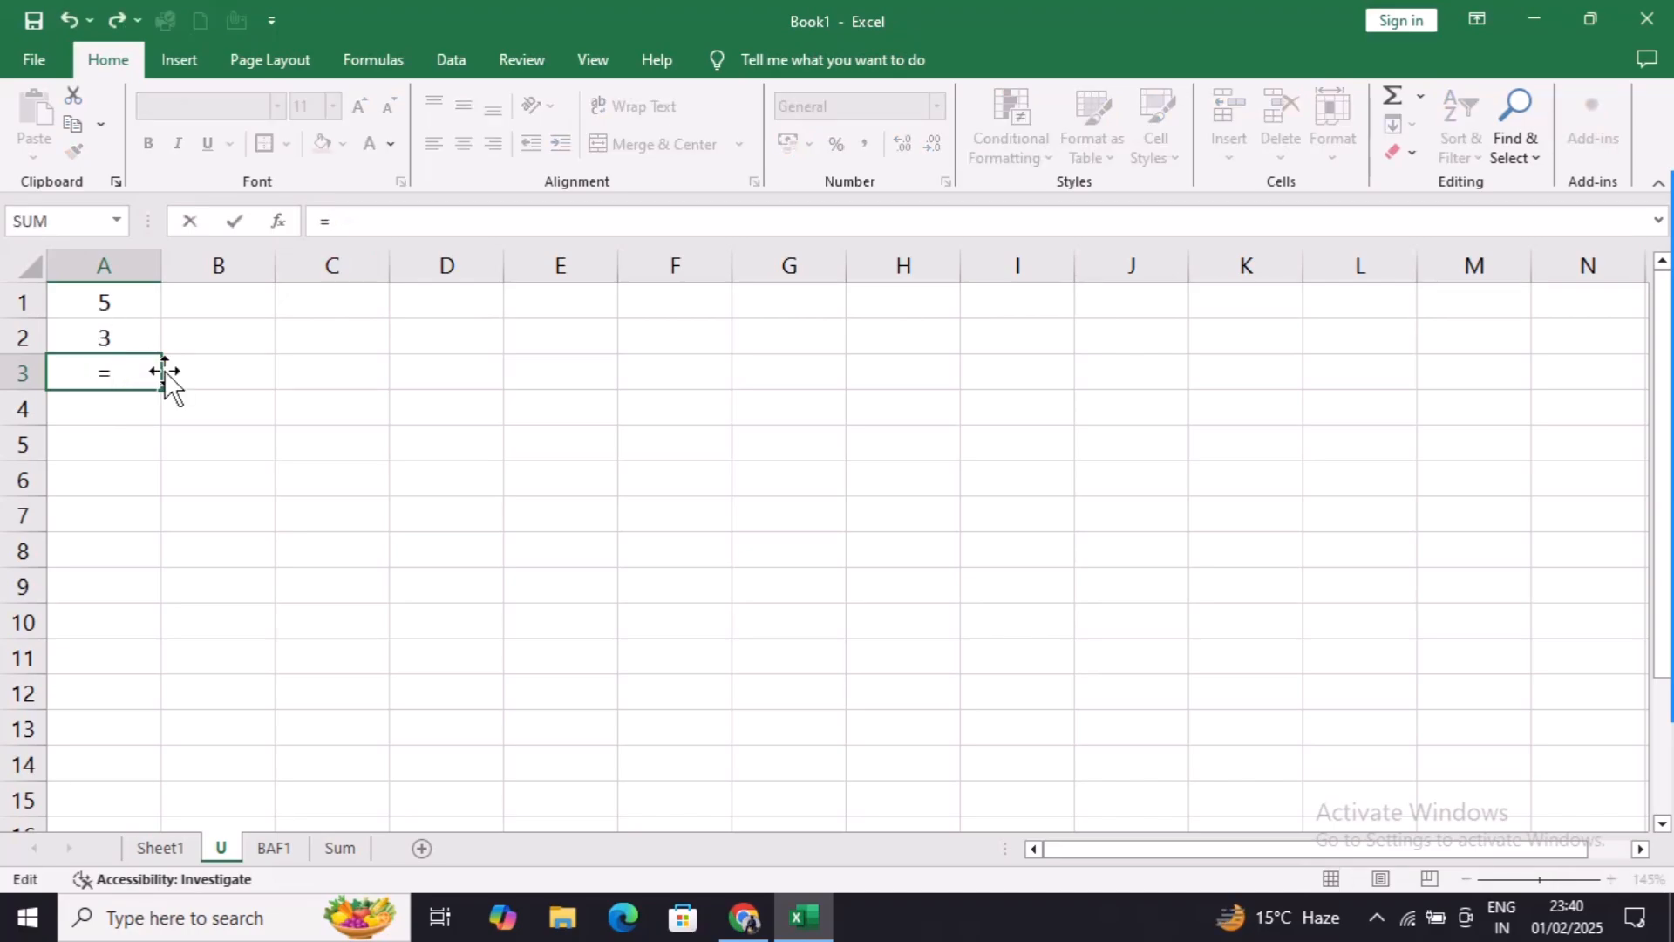
pyautogui.click(128, 296)
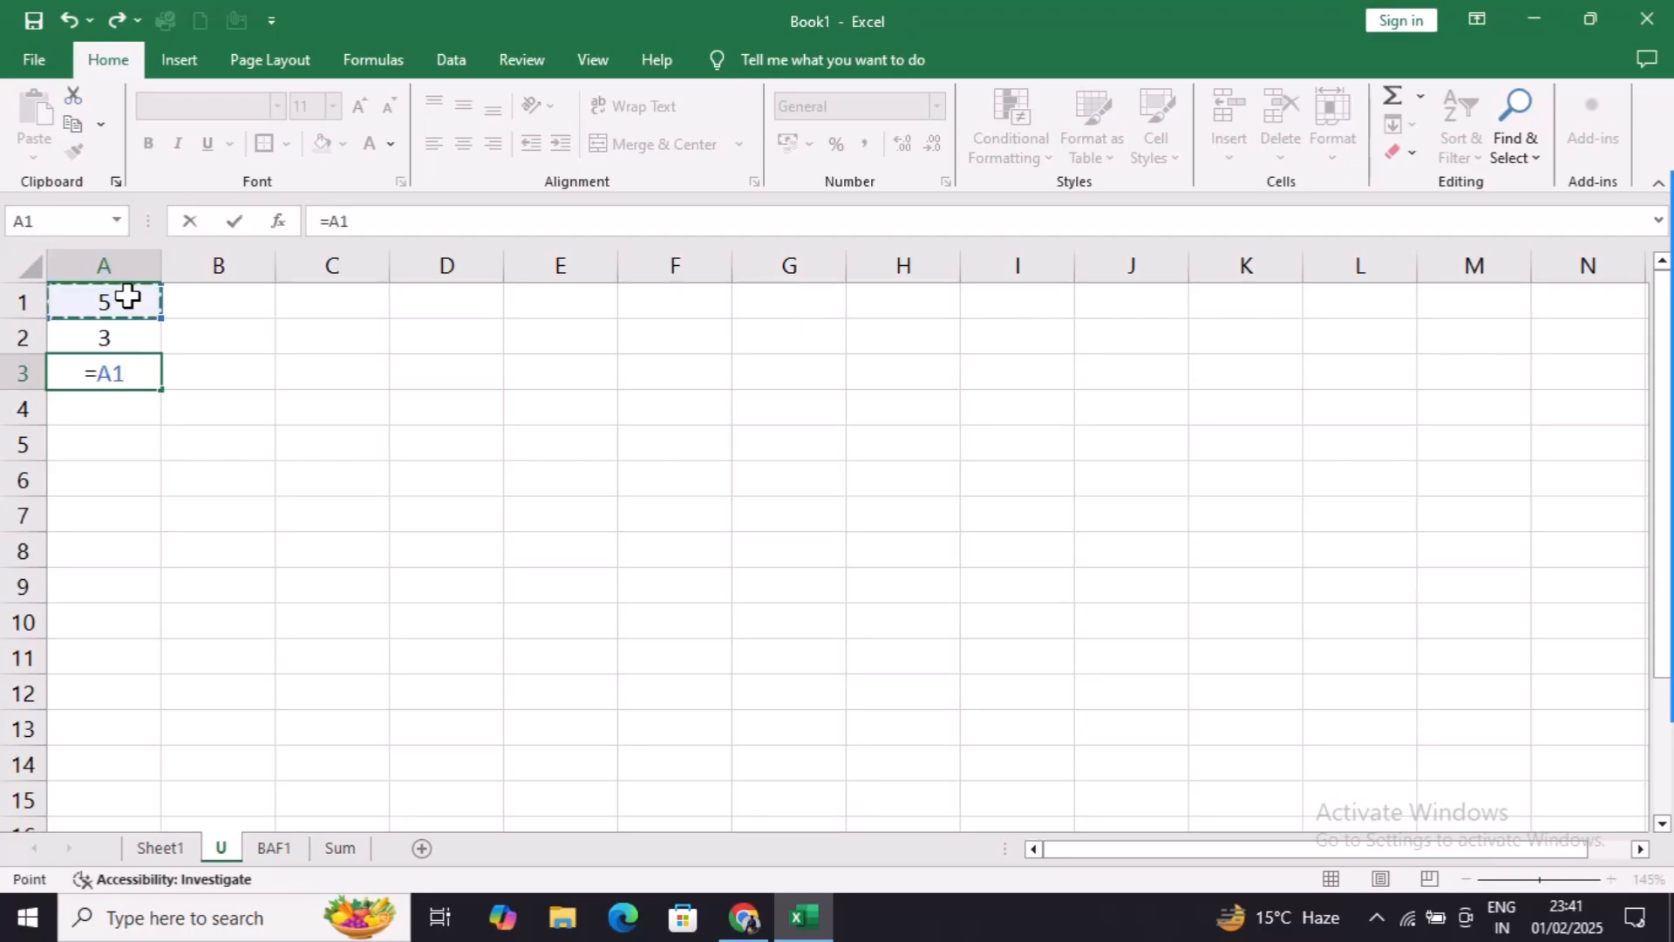
pyautogui.write('+')
pyautogui.click(107, 332)
pyautogui.press('Return')
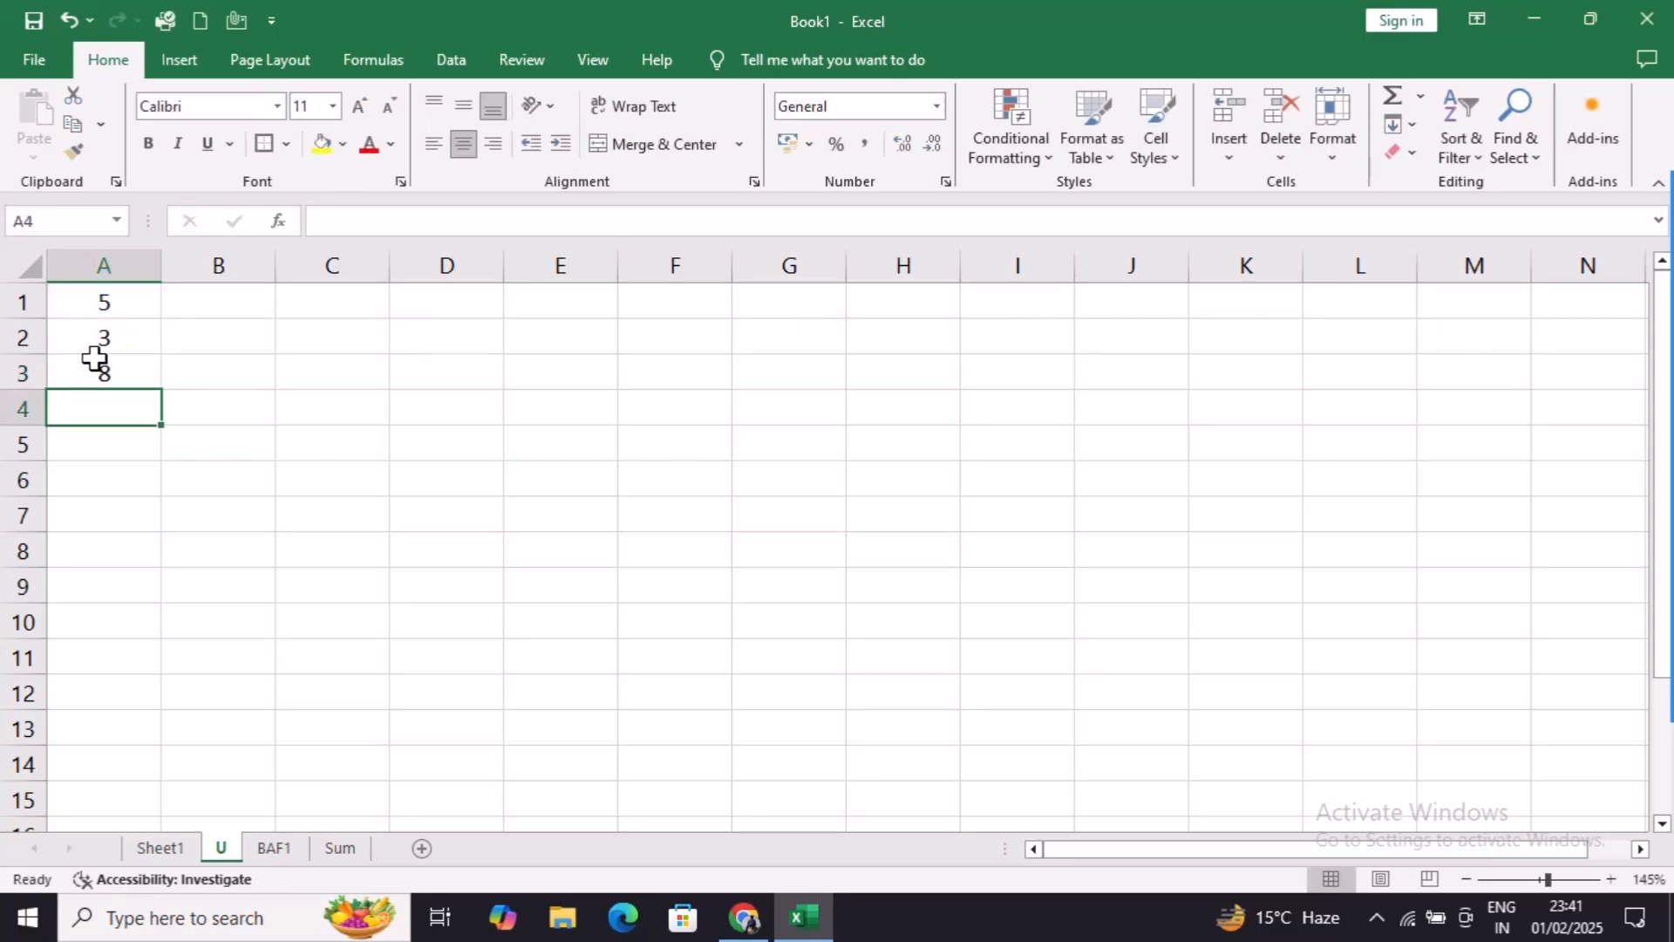
pyautogui.click(95, 364)
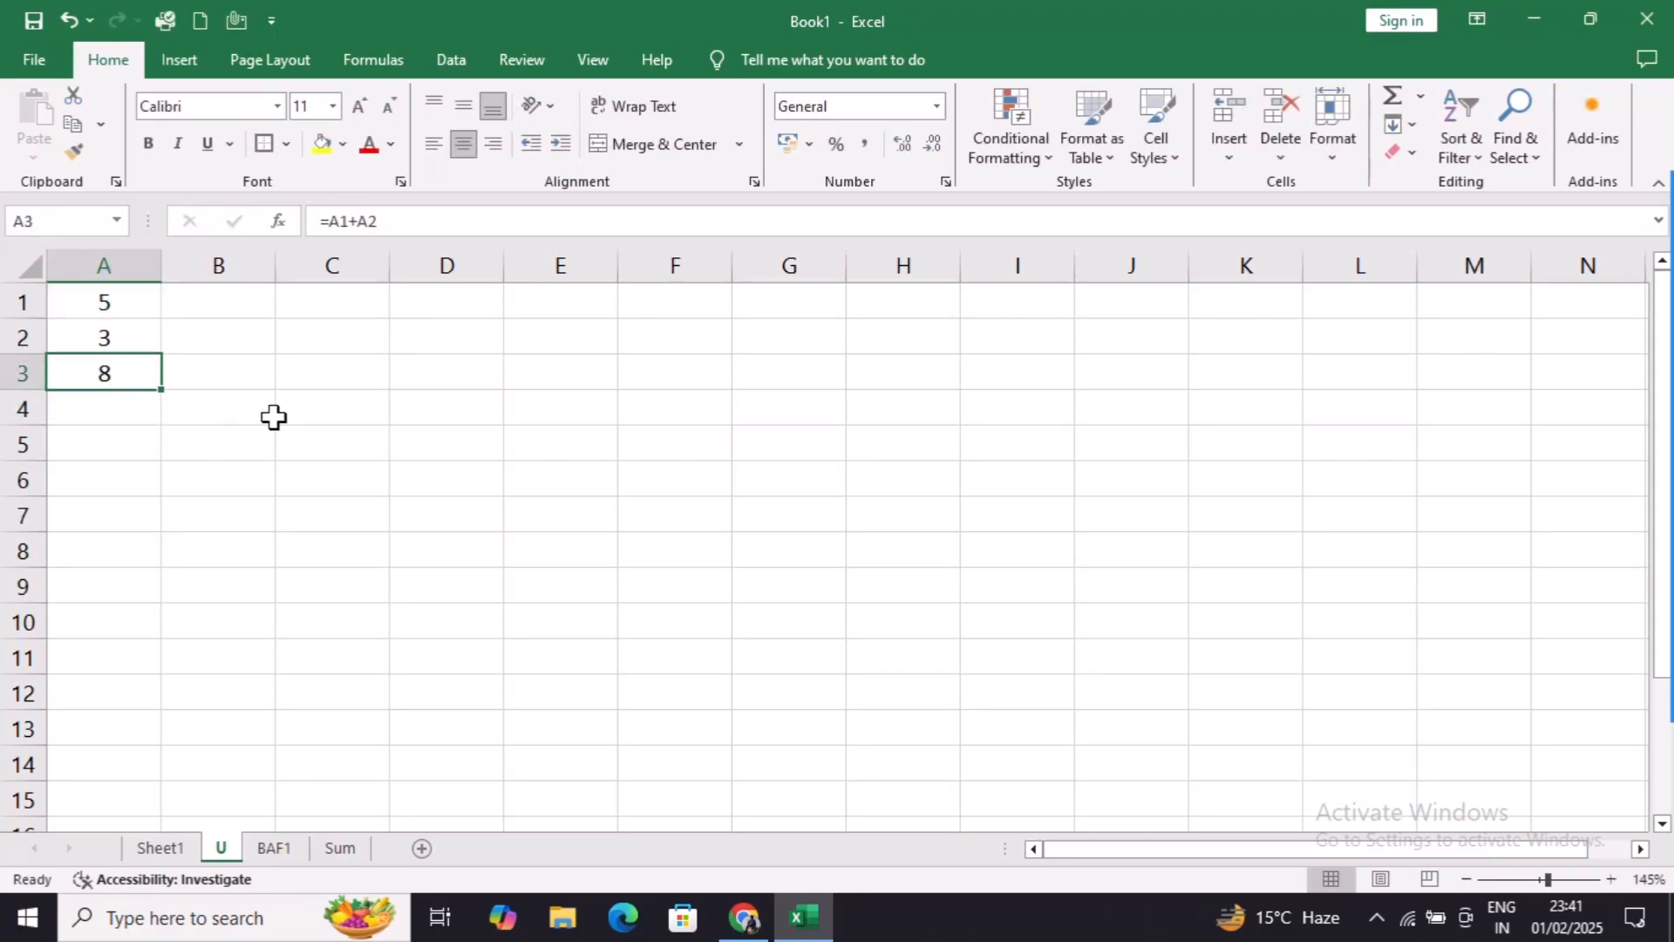
# Change the value in cell A1 to 10 and the value in cell A2 to 2
pyautogui.click(106, 303)
pyautogui.write('10')
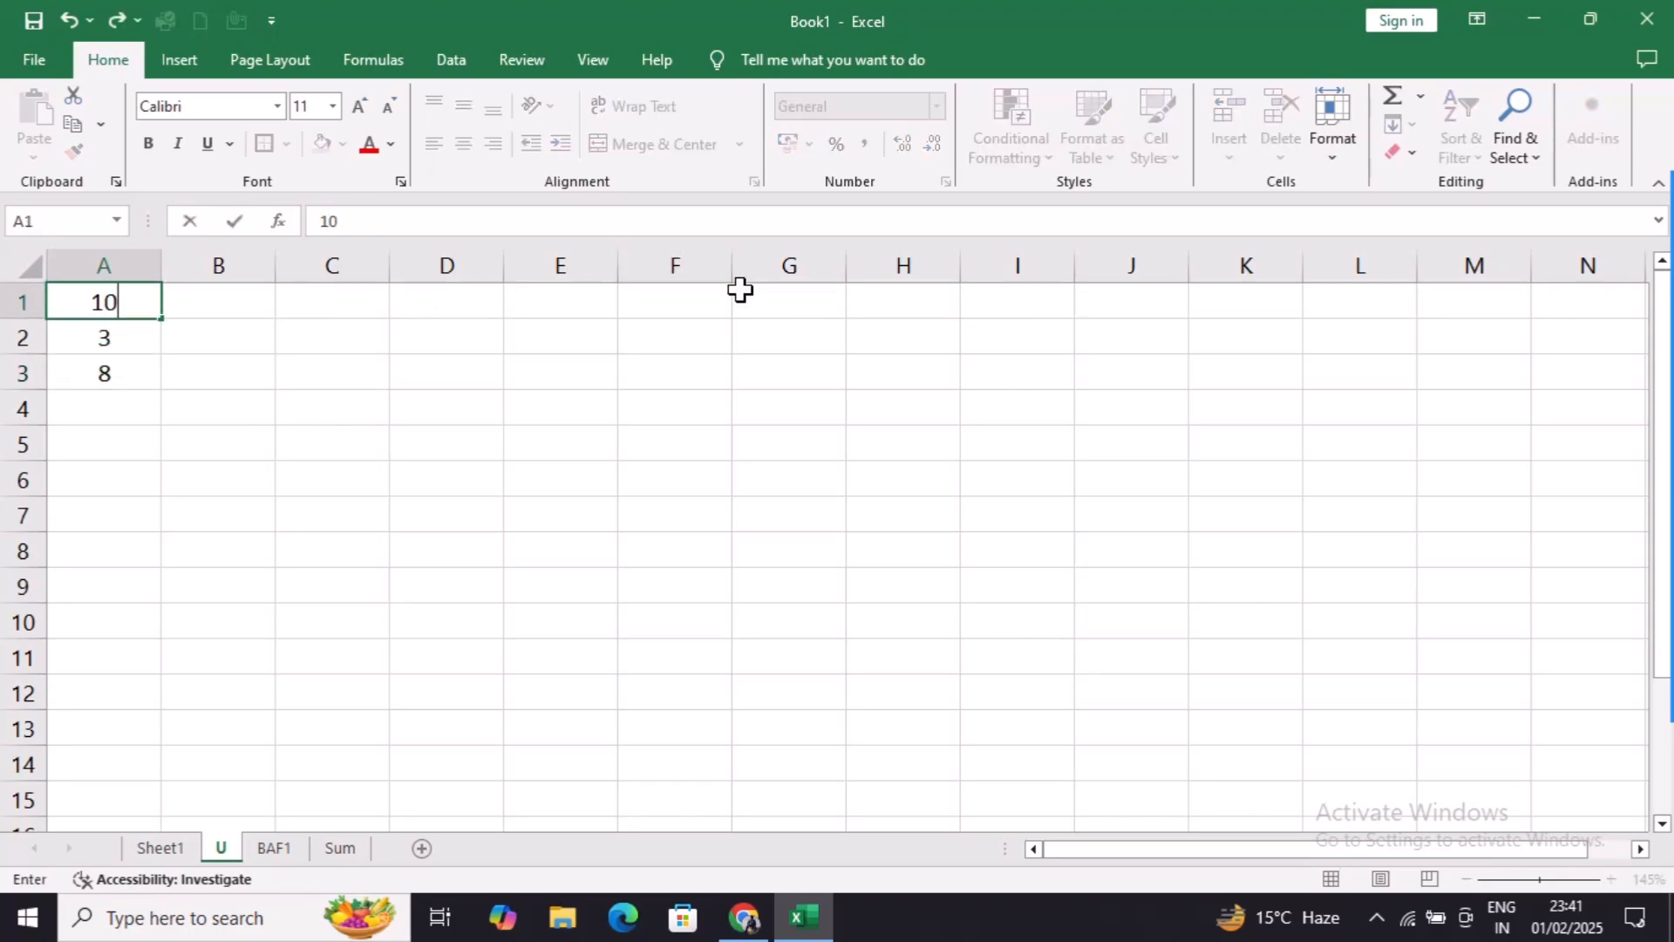
pyautogui.press('Return')
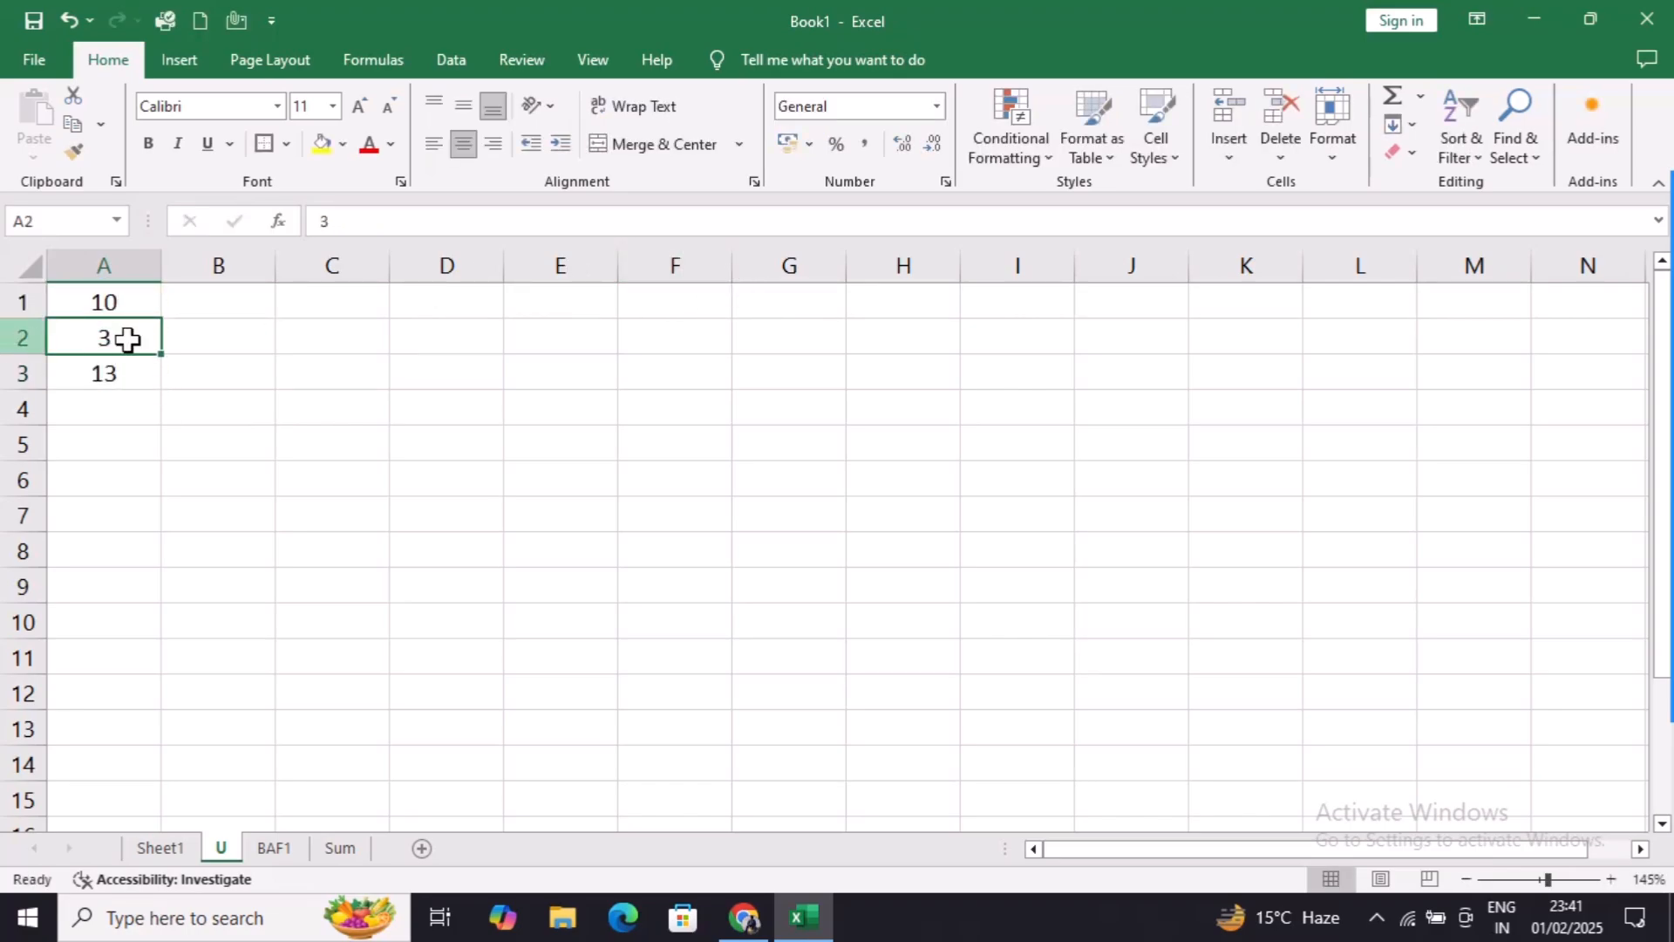
pyautogui.write('2')
pyautogui.press('Return')
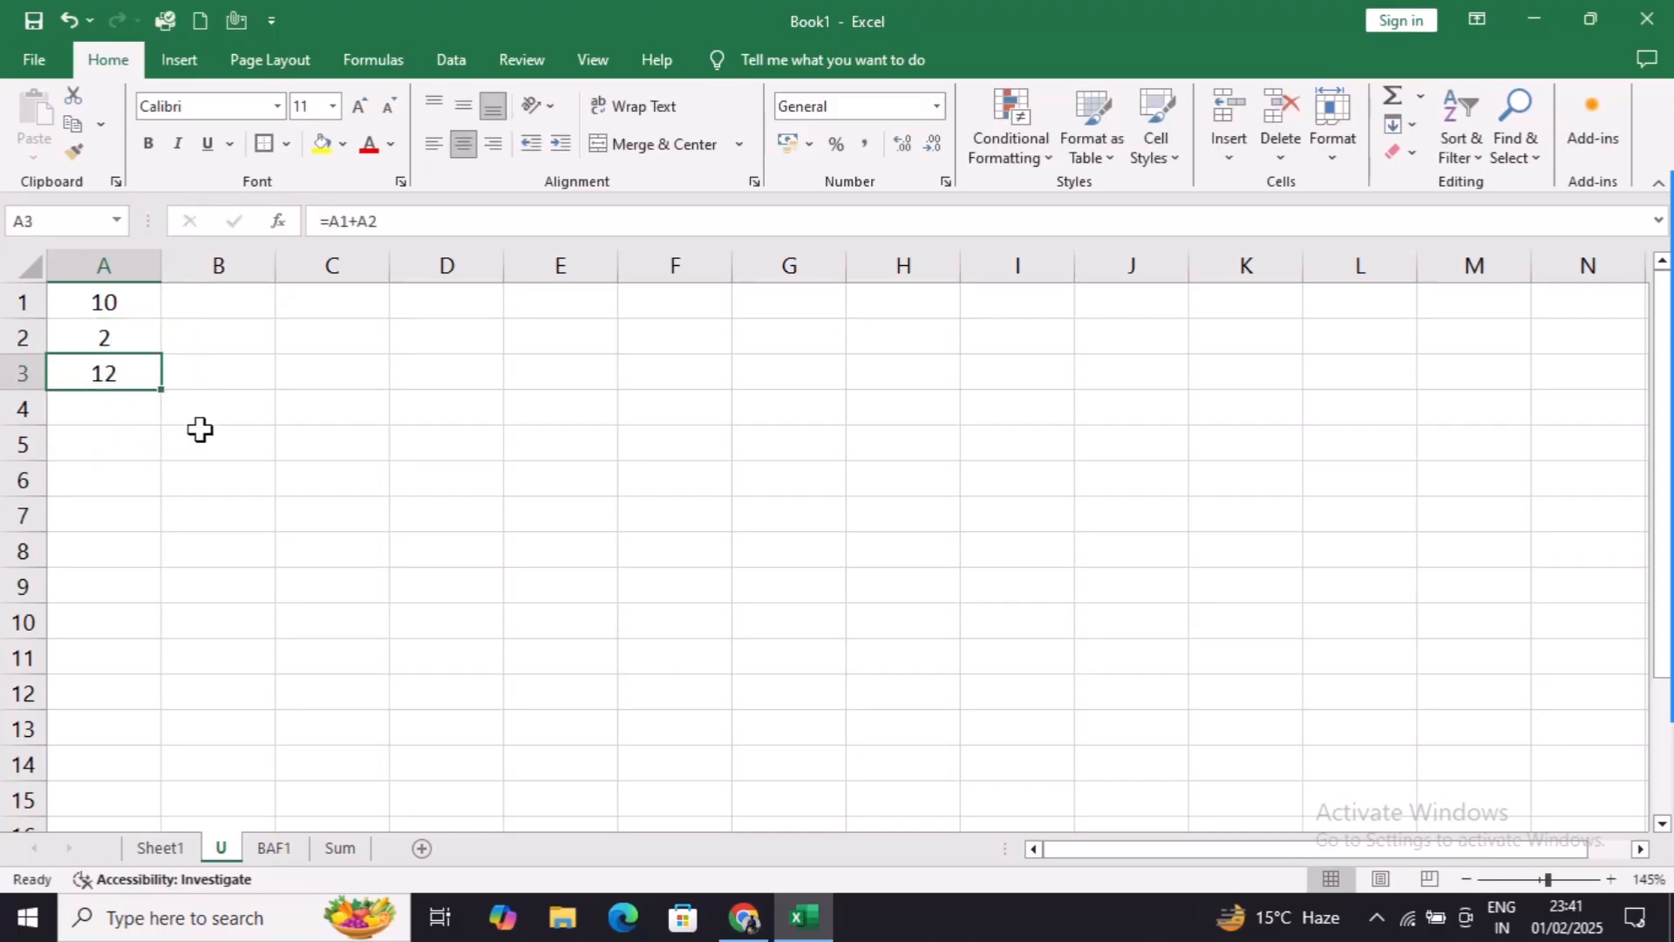
# Examine the addition, subtraction, multiplication and division examples on the BAF1 sheet, including the multiplication and division result formulas
pyautogui.click(271, 850)
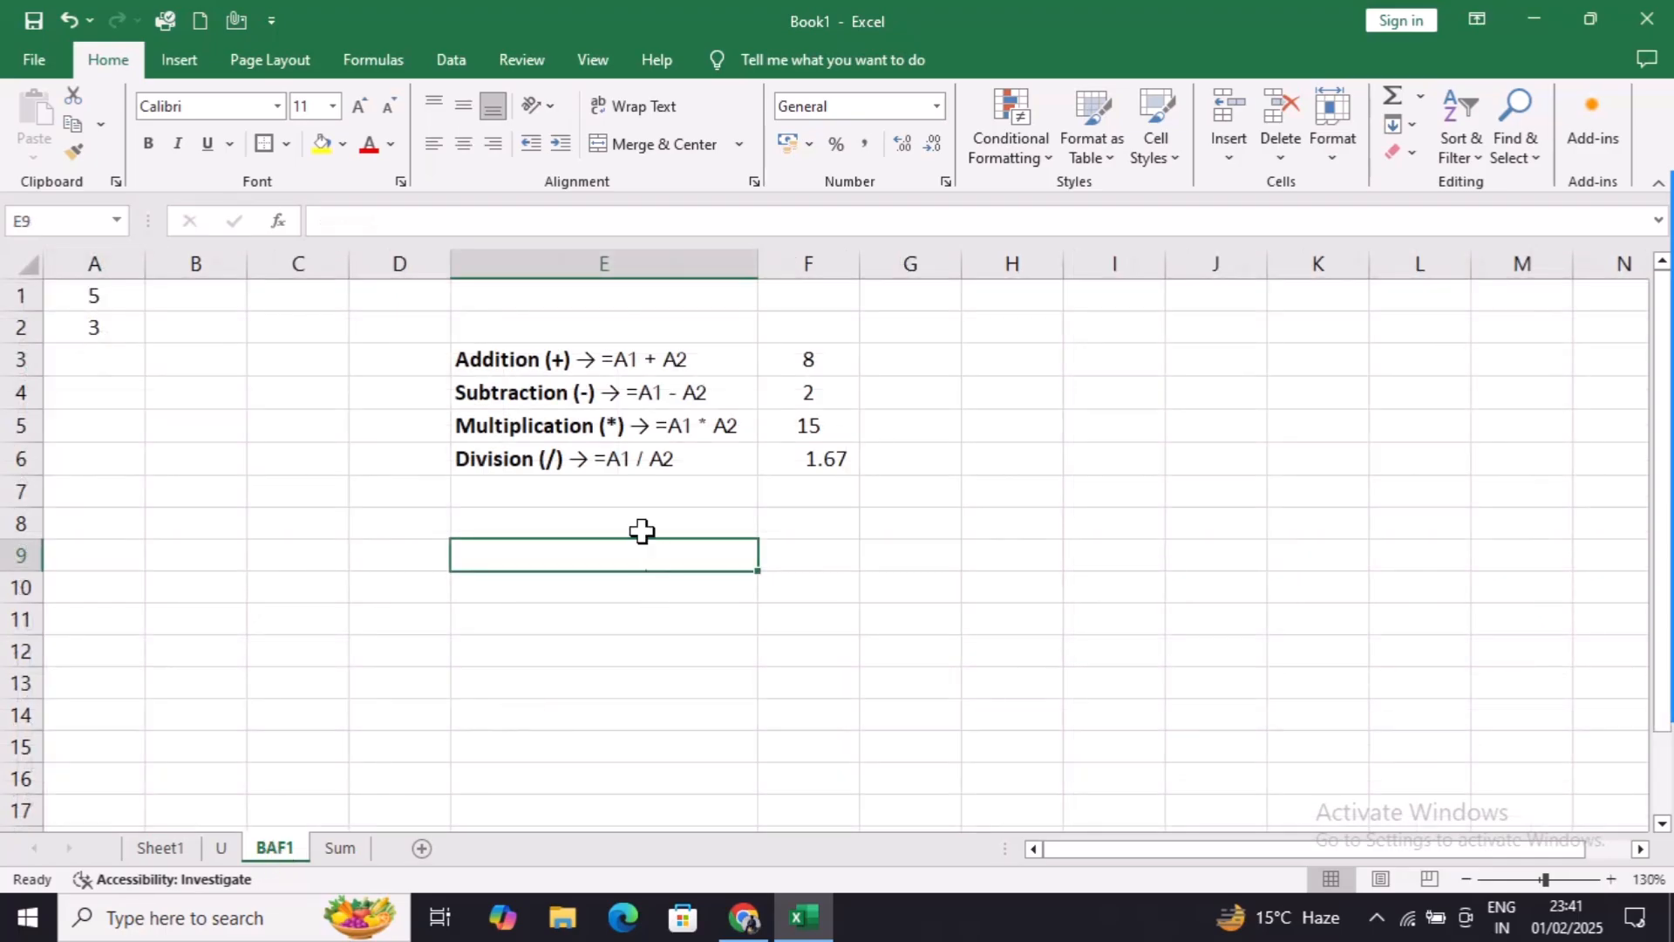
pyautogui.moveTo(529, 363); pyautogui.dragTo(580, 492)
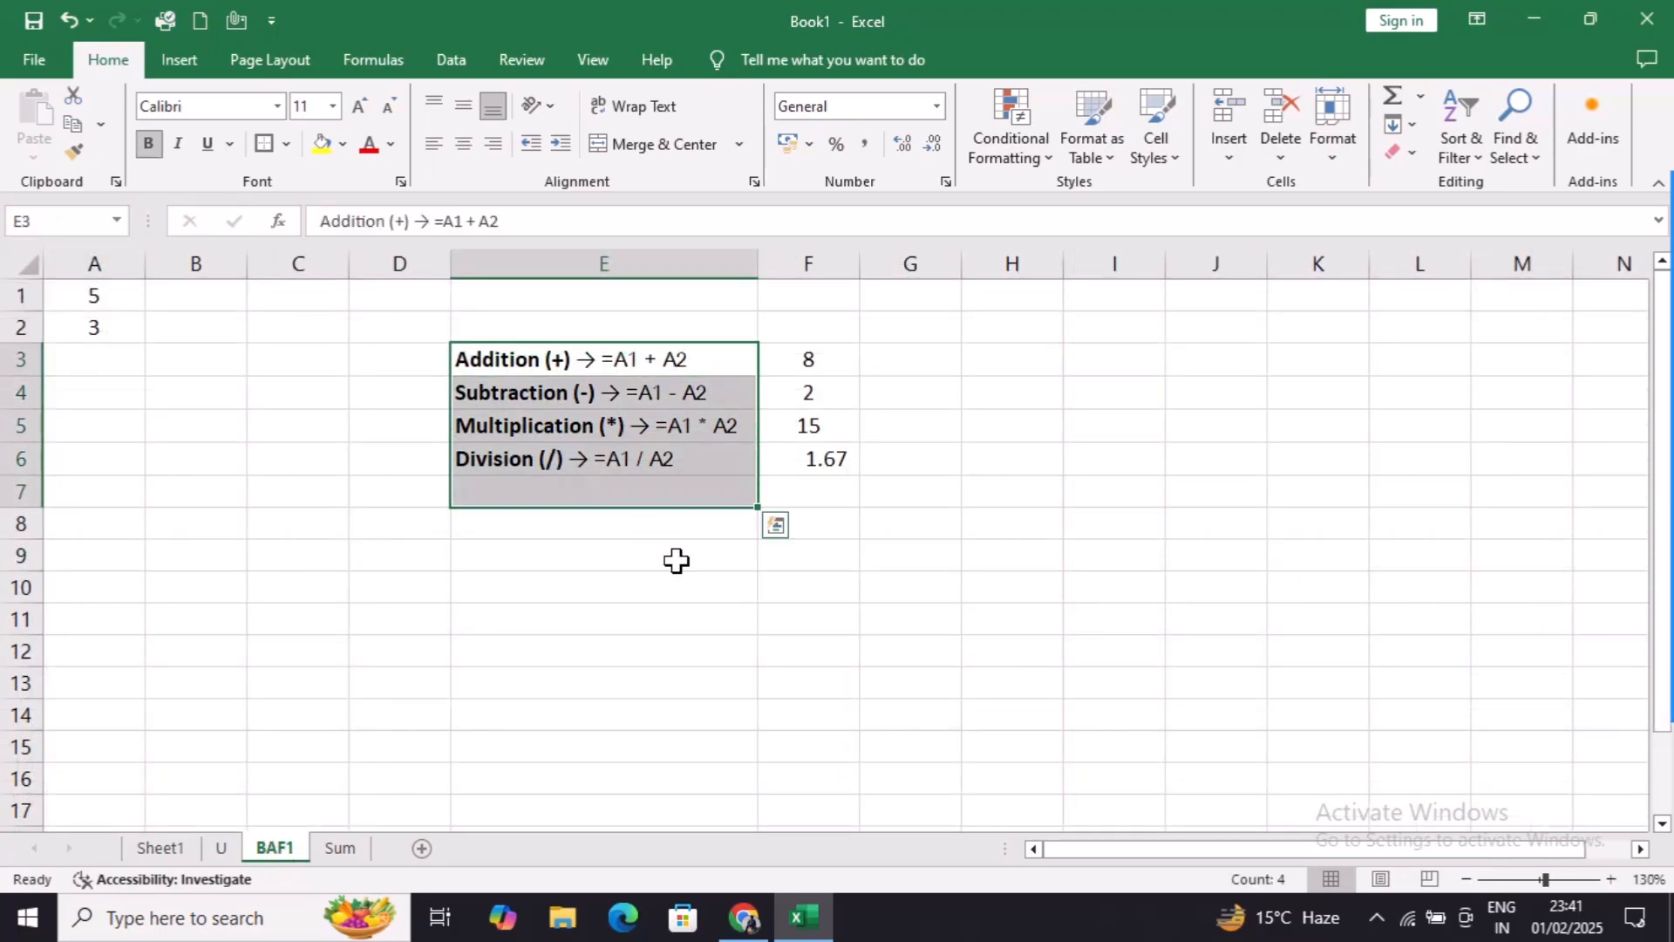
pyautogui.click(663, 363)
pyautogui.click(549, 394)
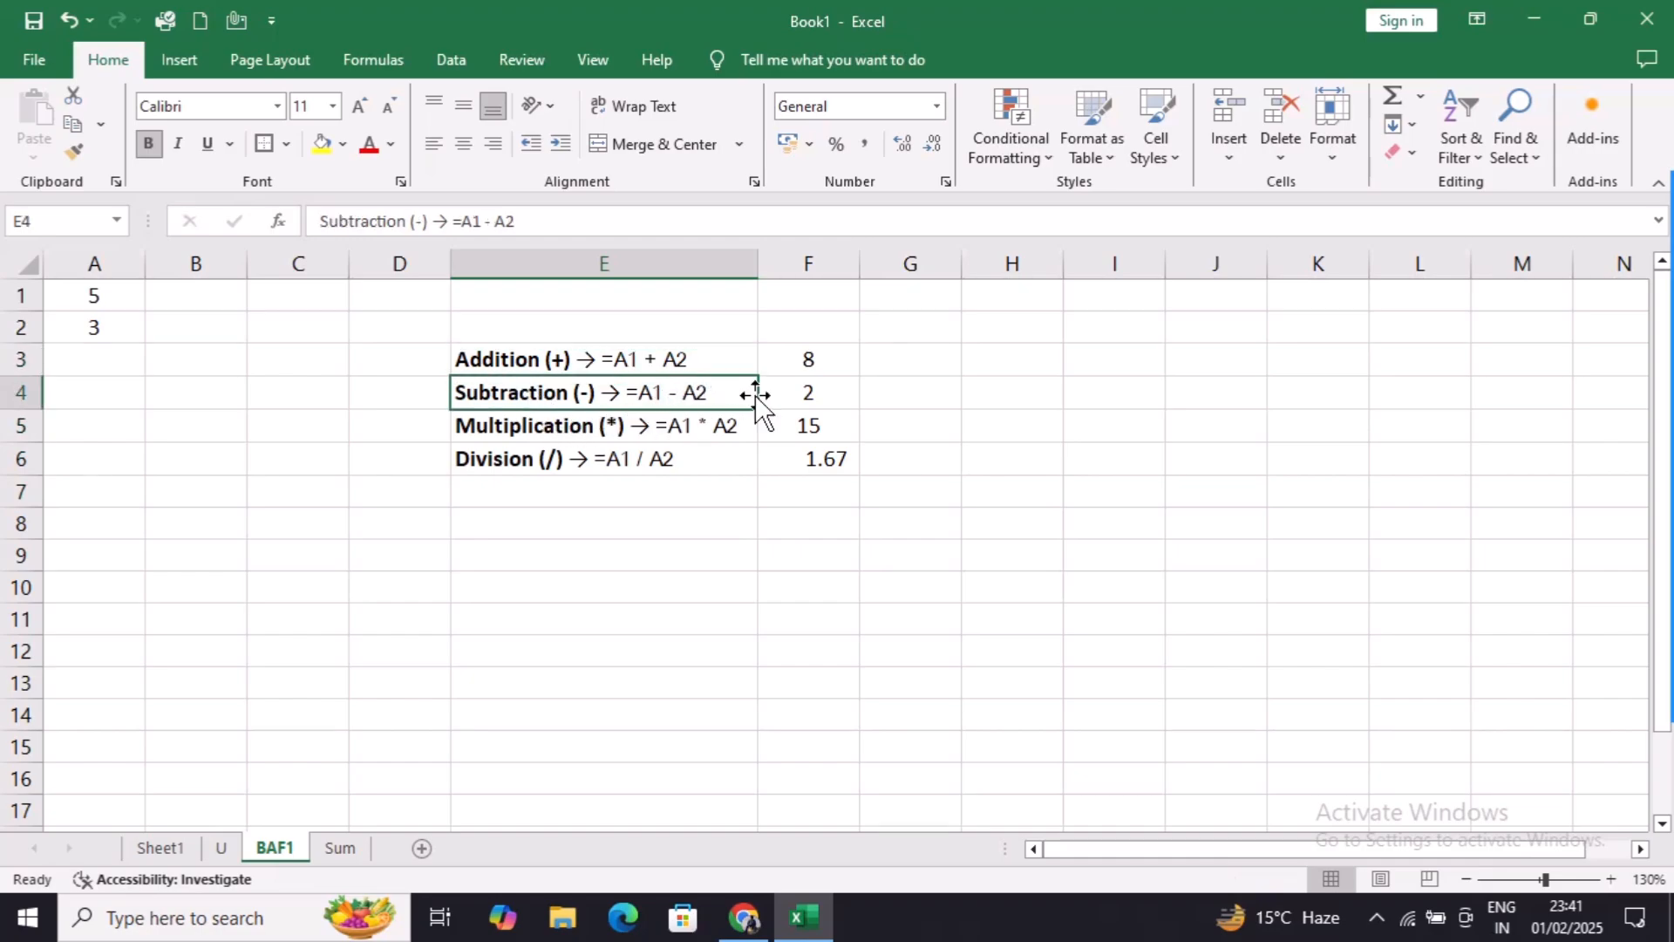
pyautogui.click(506, 424)
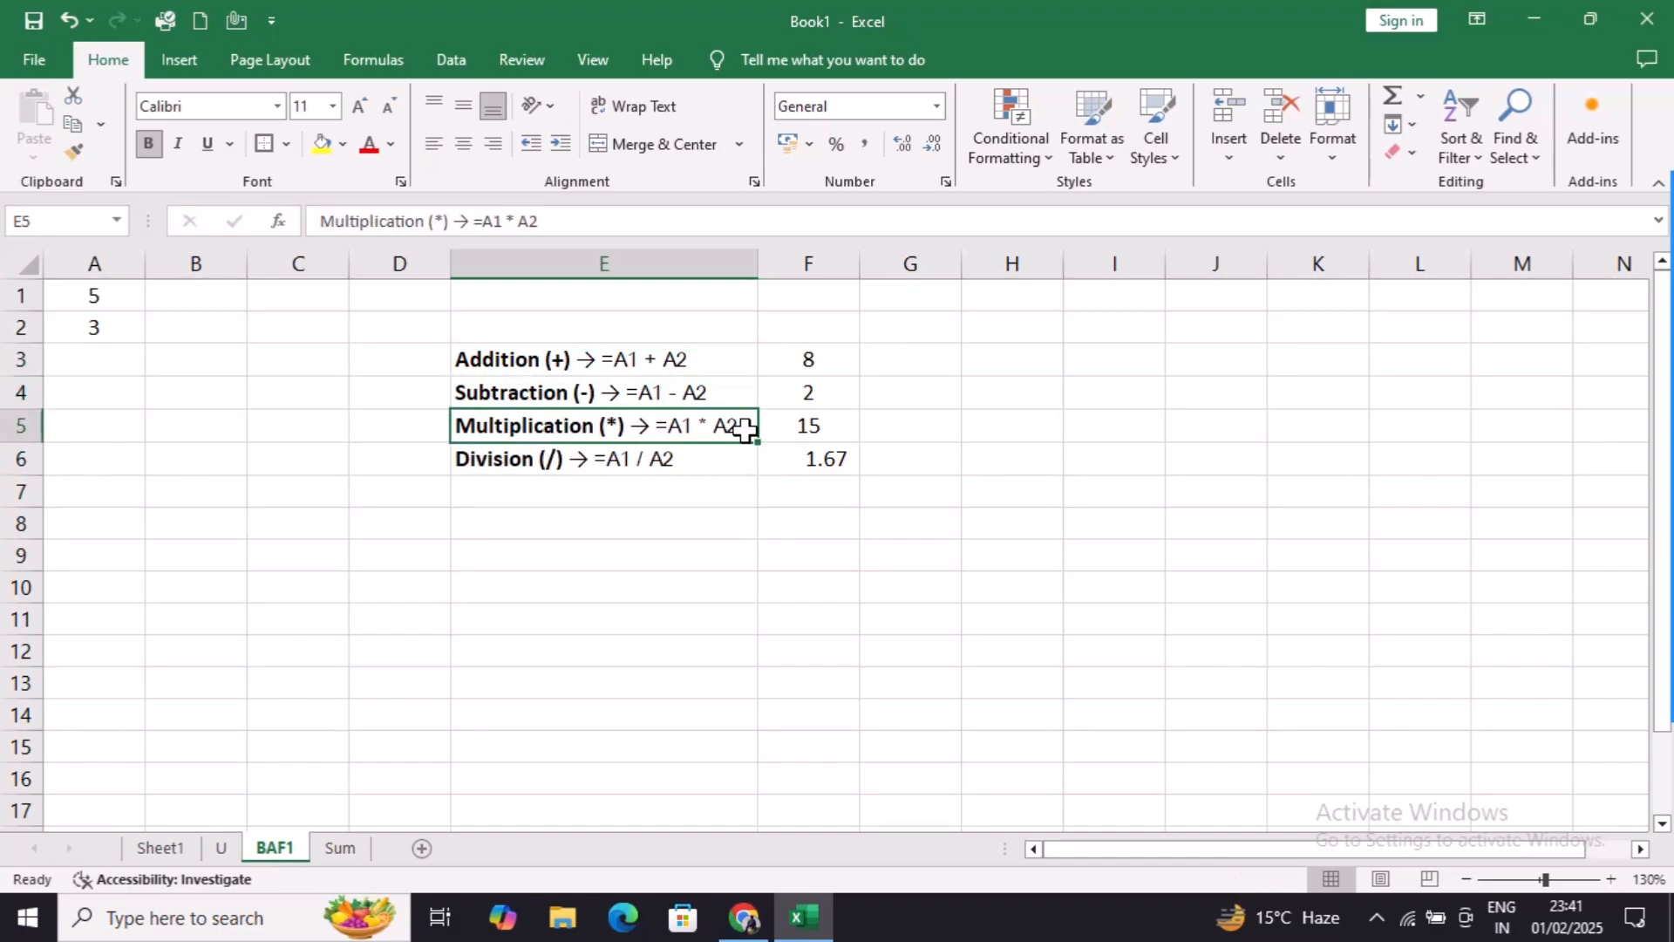
pyautogui.click(811, 425)
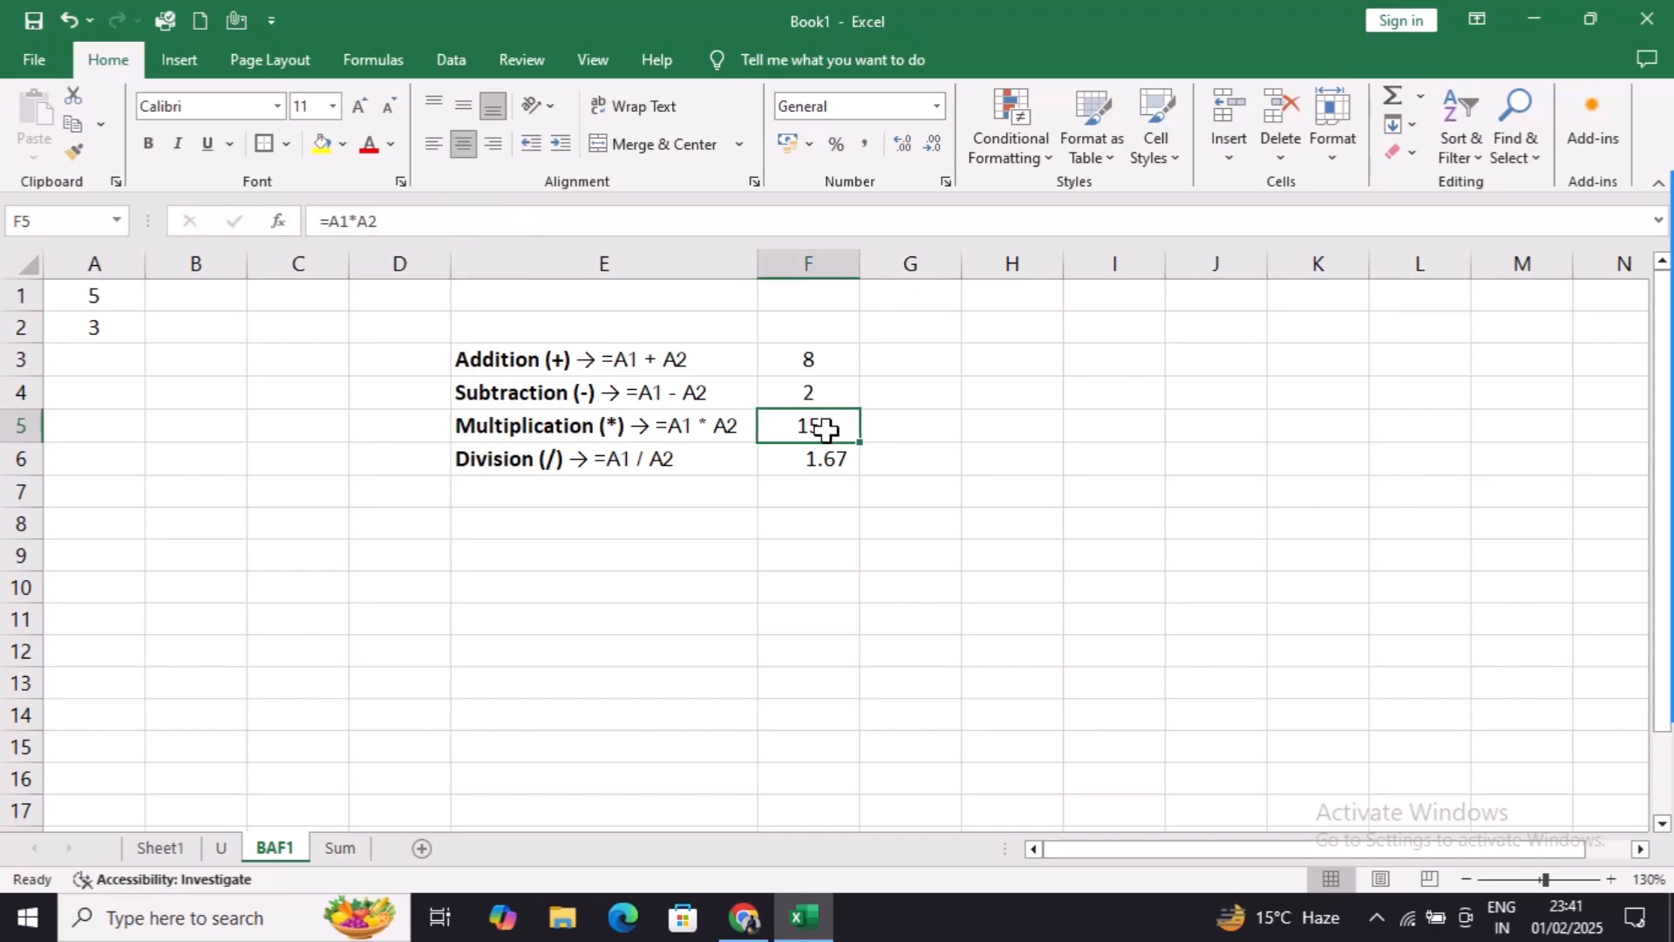
pyautogui.click(634, 467)
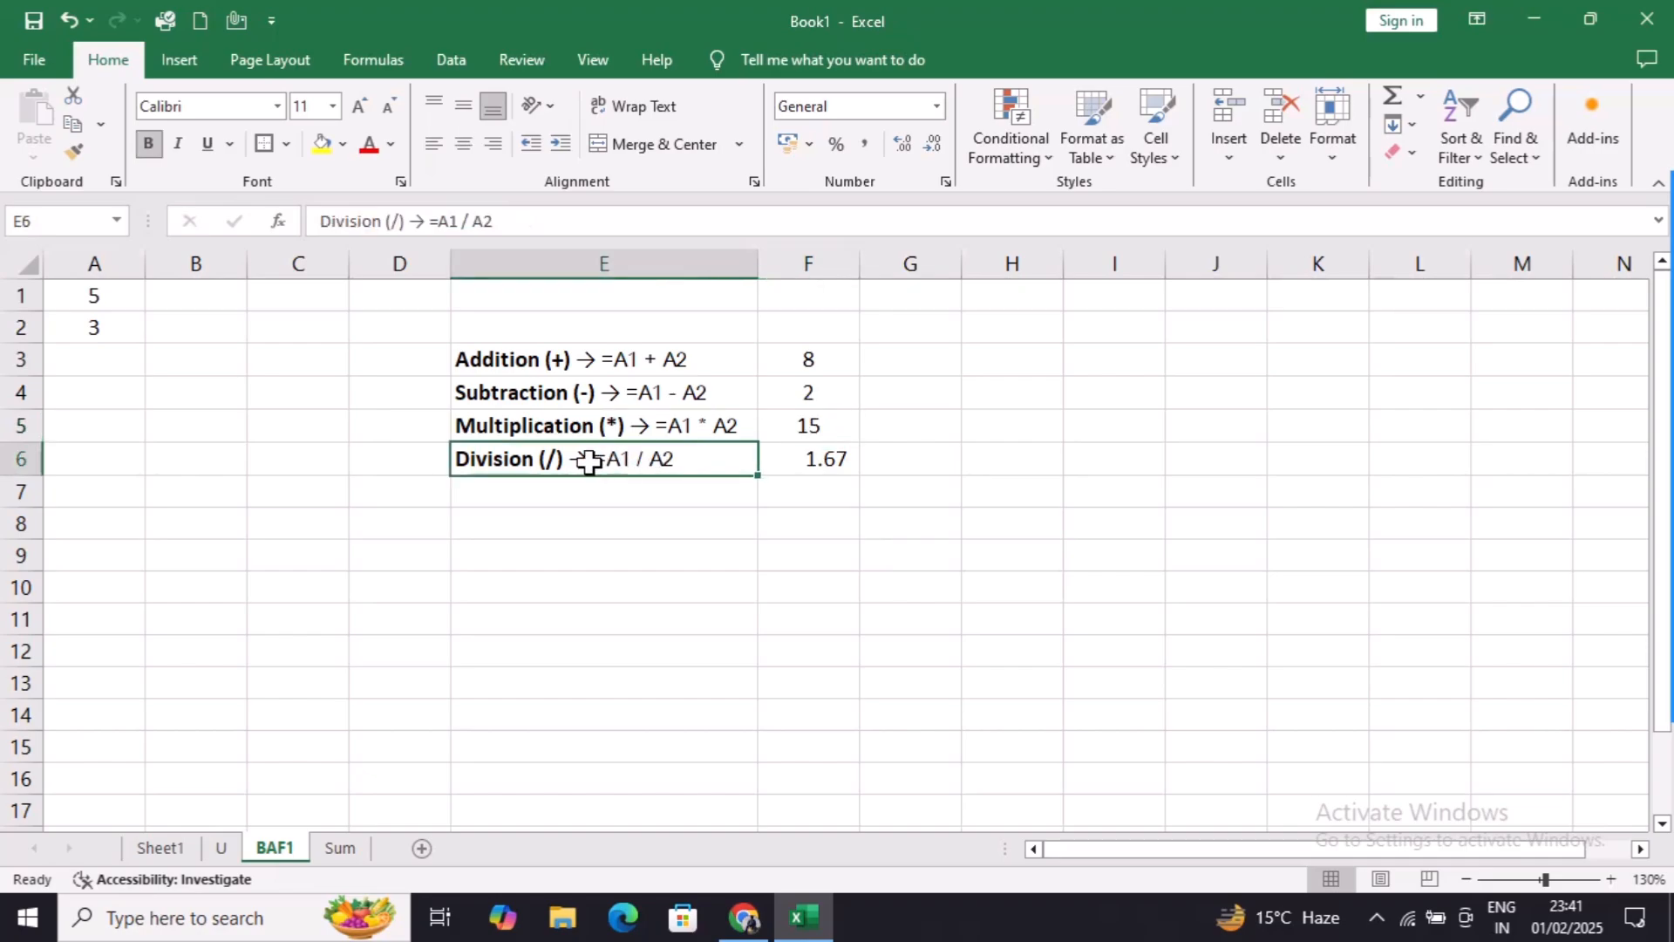
pyautogui.click(785, 459)
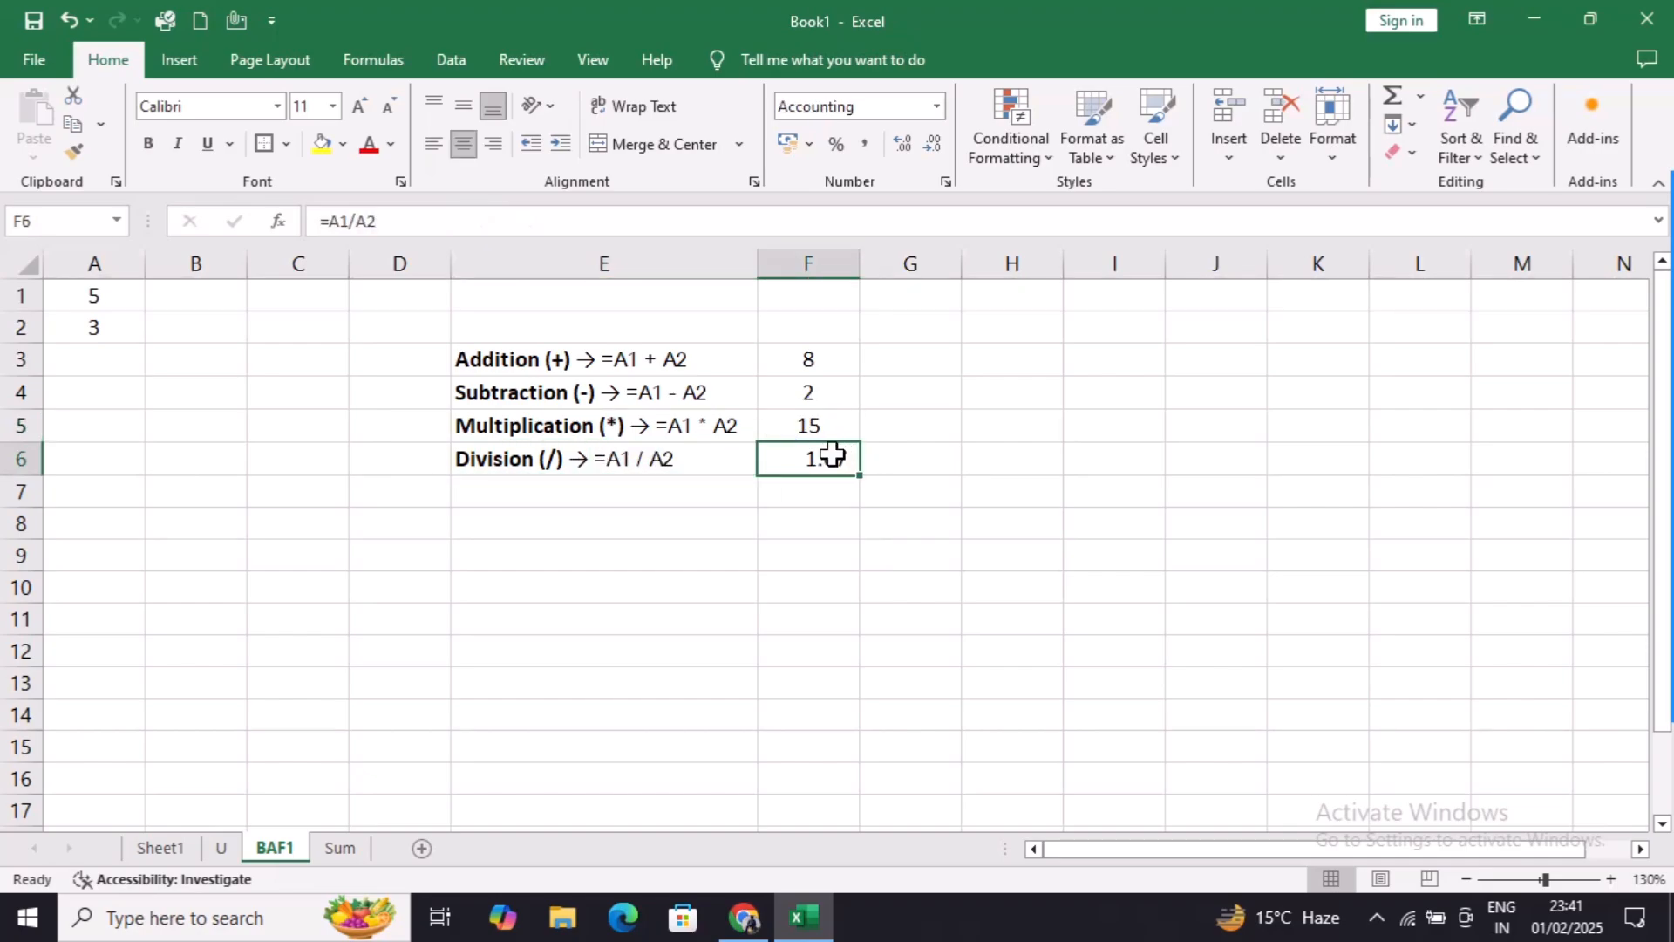
# On the Sum sheet, enter the formula =B1-B2 in cell A8 below the Subtract label
pyautogui.click(349, 850)
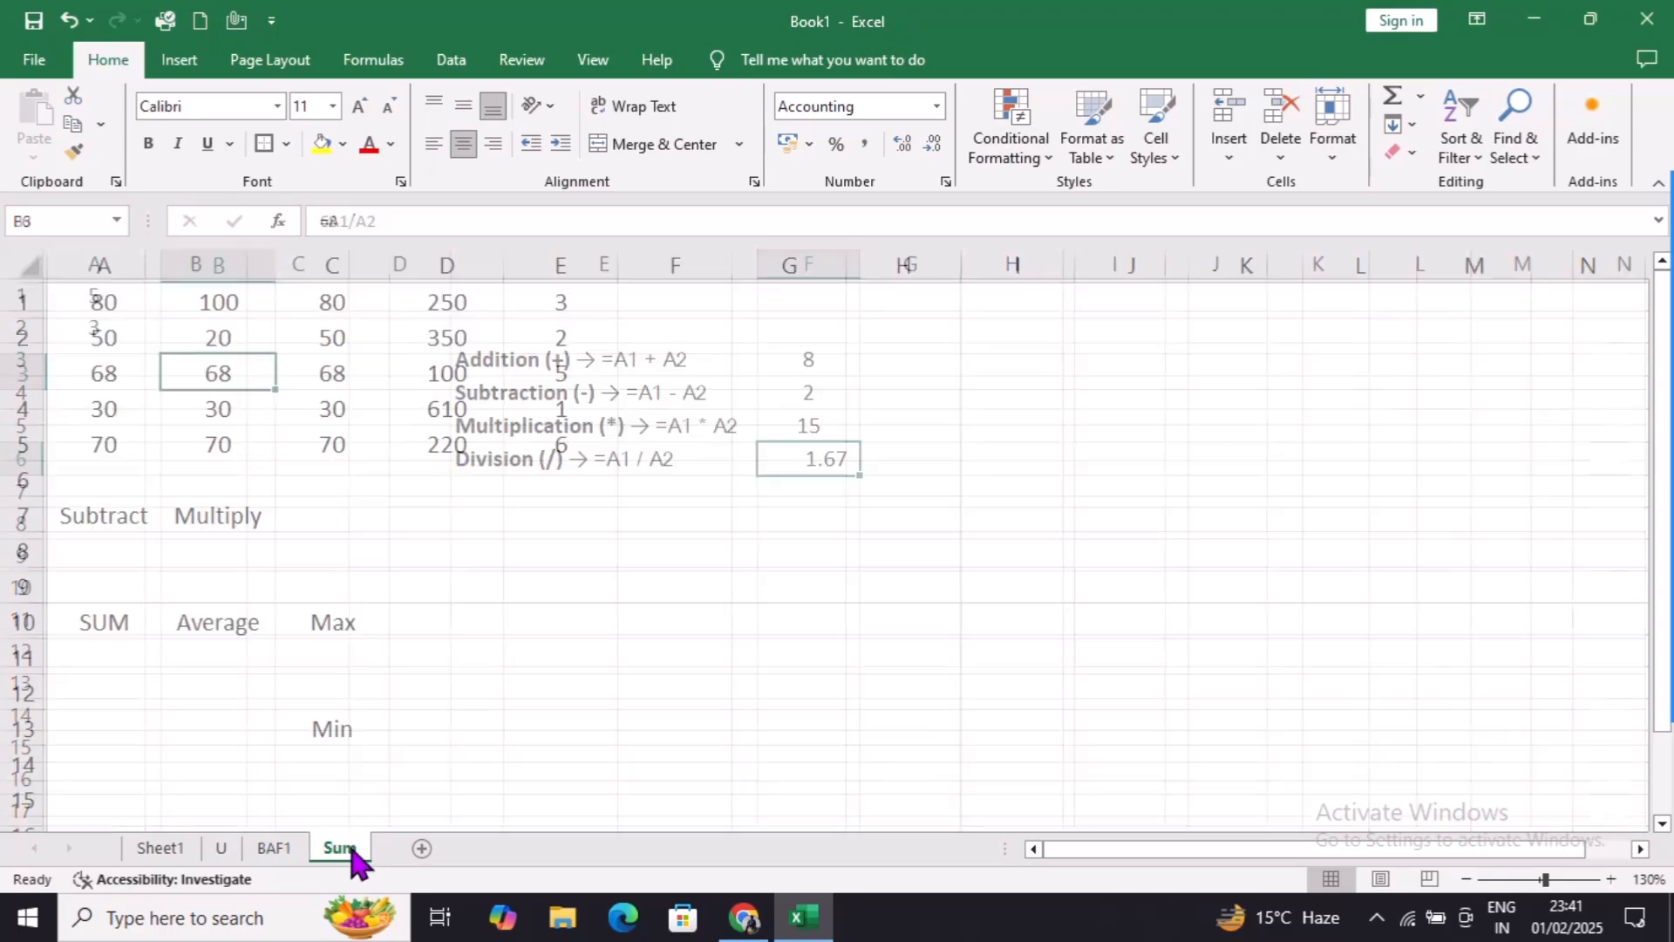
pyautogui.click(237, 301)
pyautogui.click(224, 323)
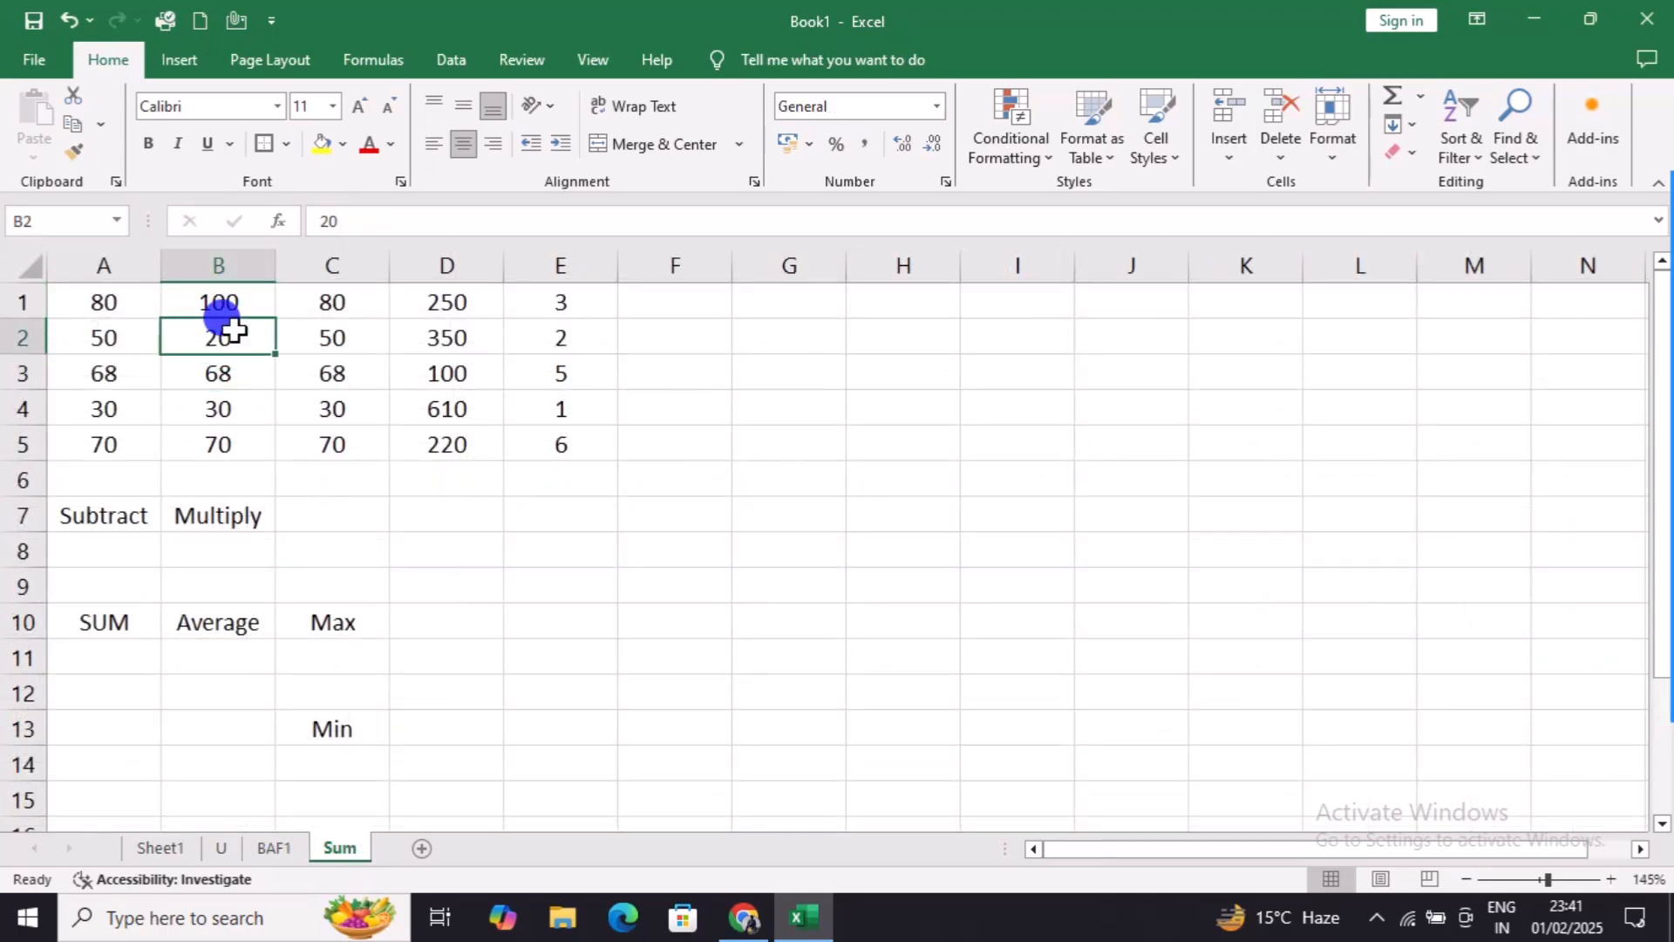
pyautogui.click(130, 561)
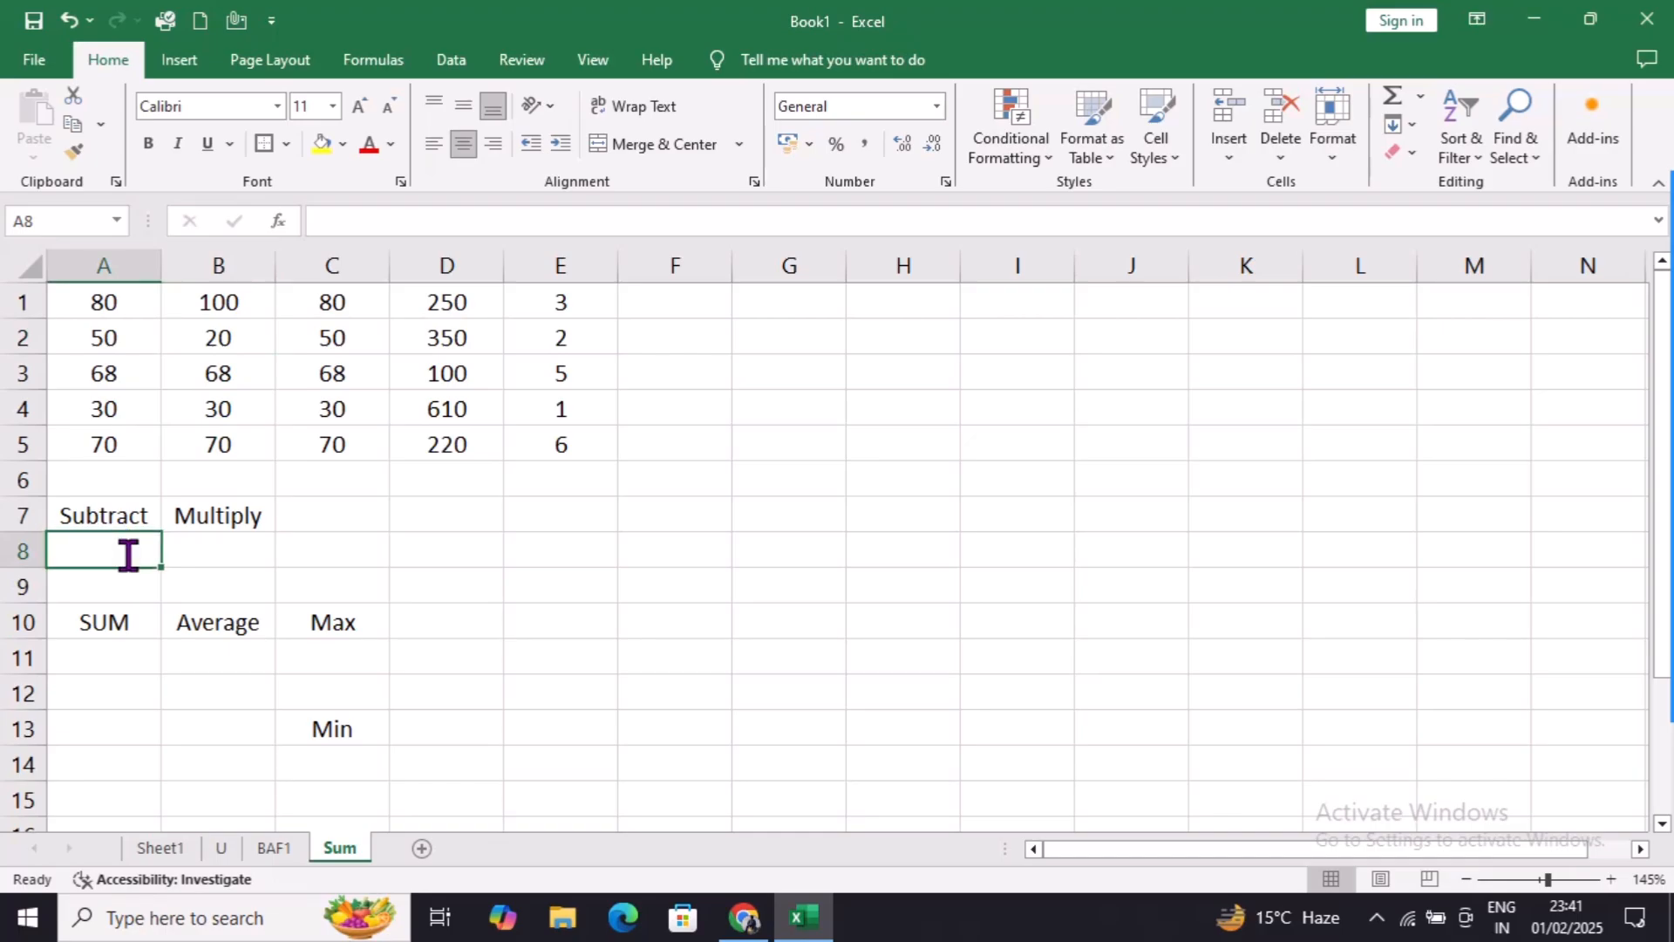
pyautogui.write('=')
pyautogui.click(213, 312)
pyautogui.write('-')
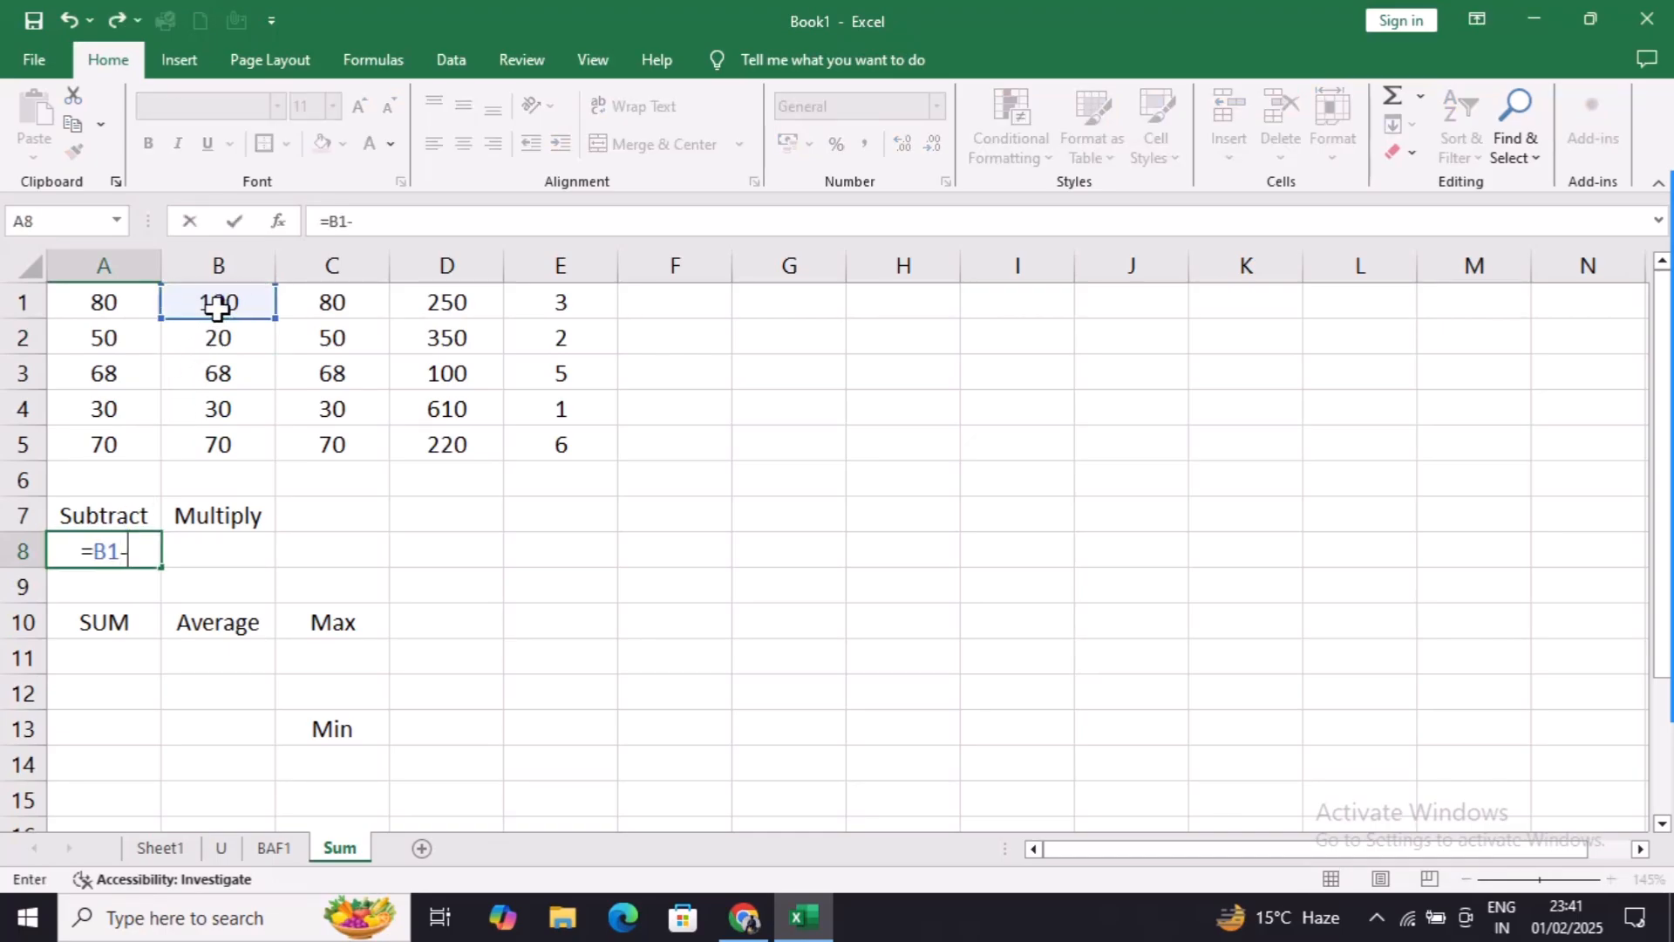
pyautogui.click(224, 330)
pyautogui.press('Return')
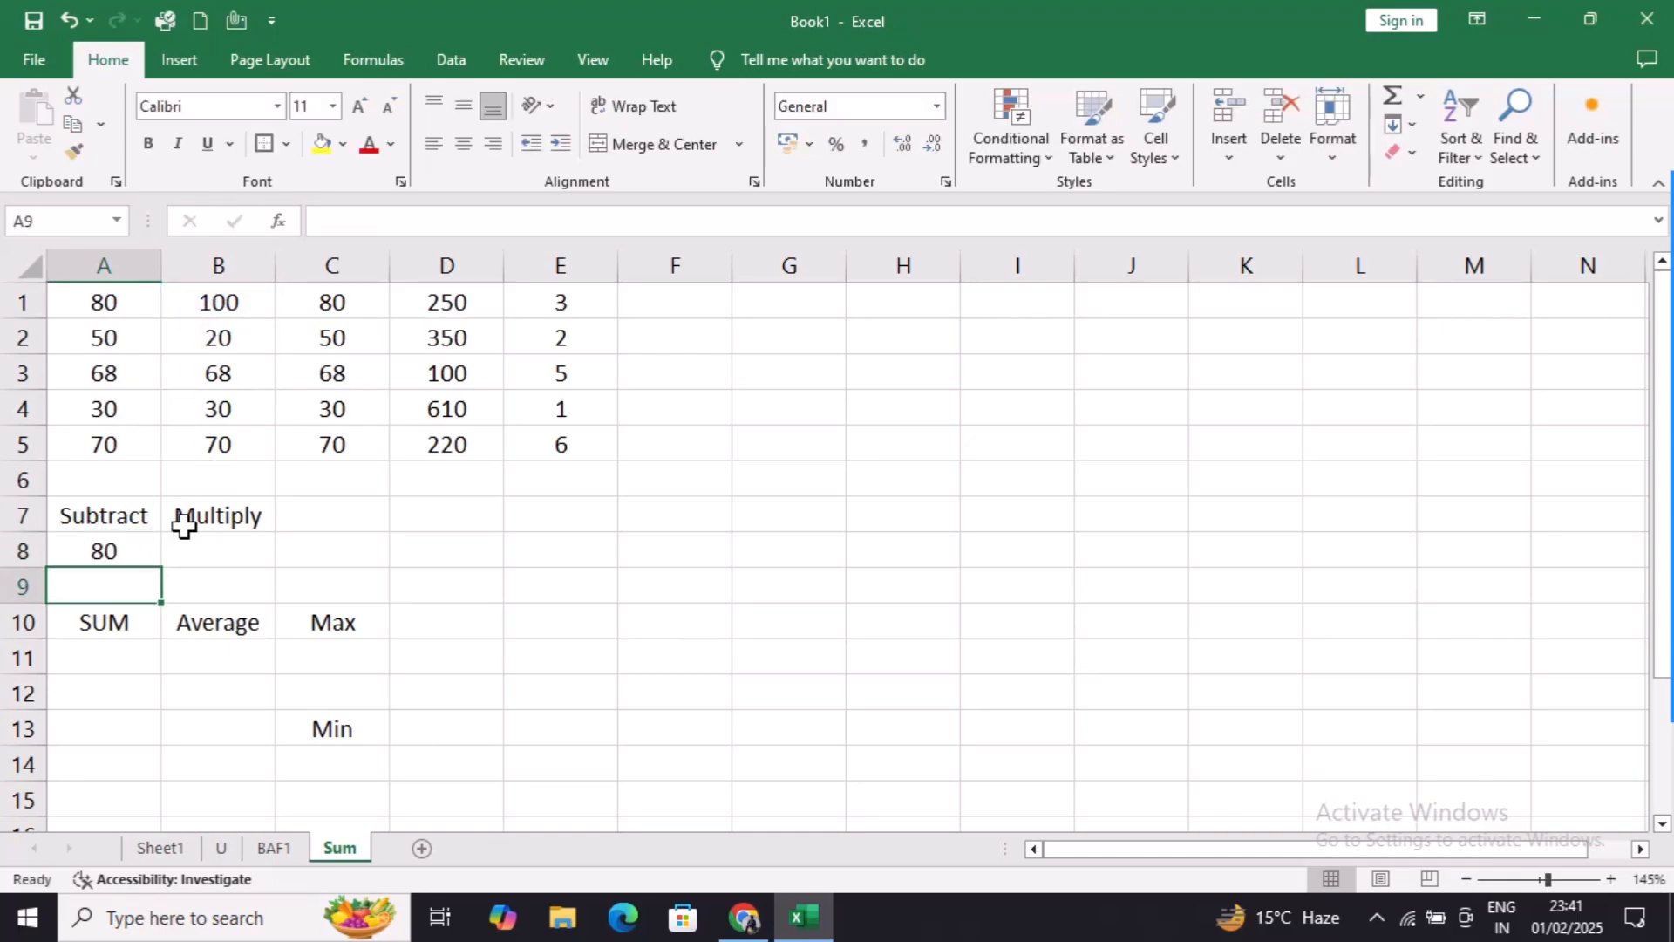
pyautogui.click(132, 537)
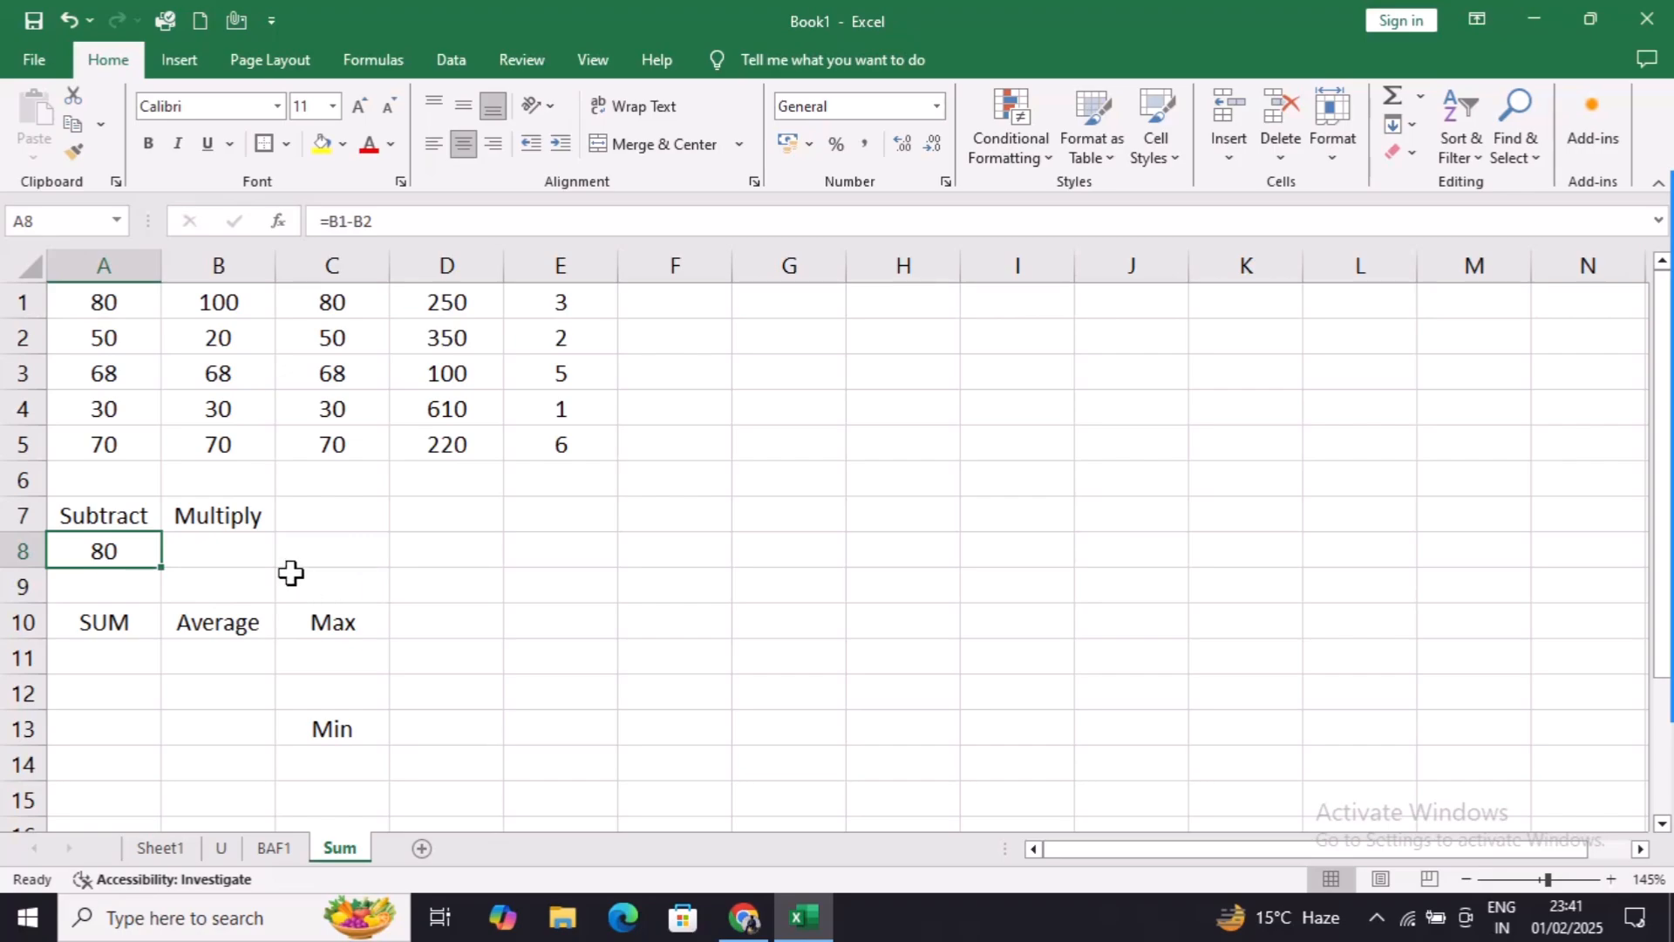
# Enter the formula =B1*B2 in cell B8 below the Multiply label
pyautogui.click(245, 552)
pyautogui.write('=')
pyautogui.click(230, 307)
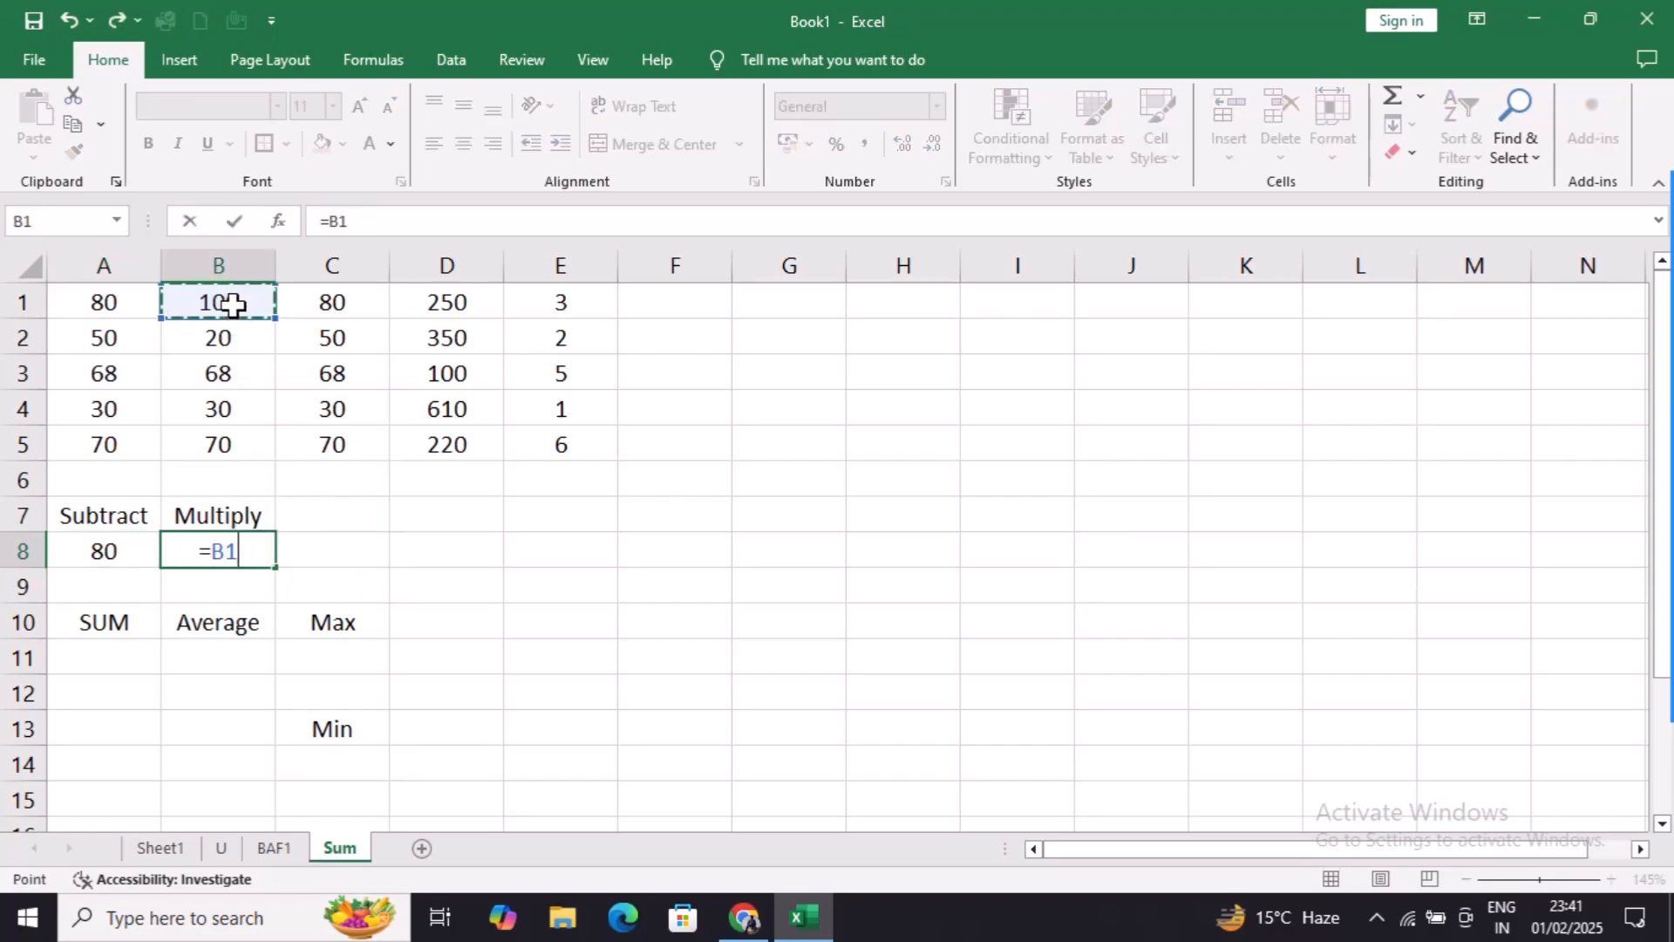
pyautogui.write('*')
pyautogui.click(221, 336)
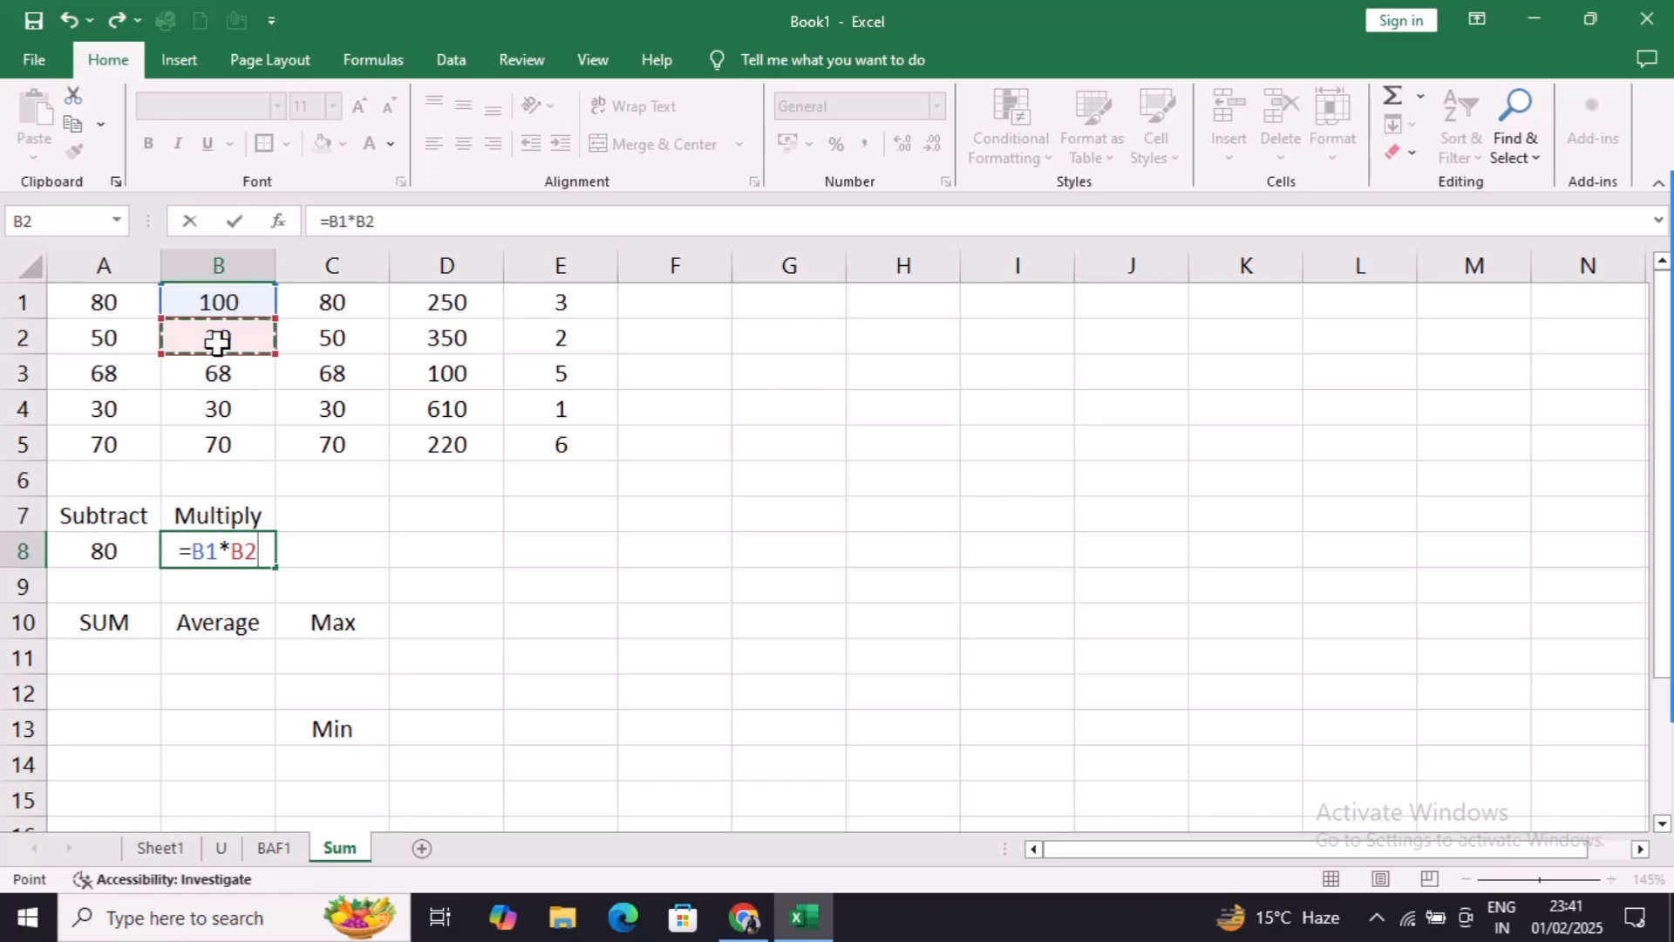
pyautogui.press('Return')
pyautogui.click(225, 541)
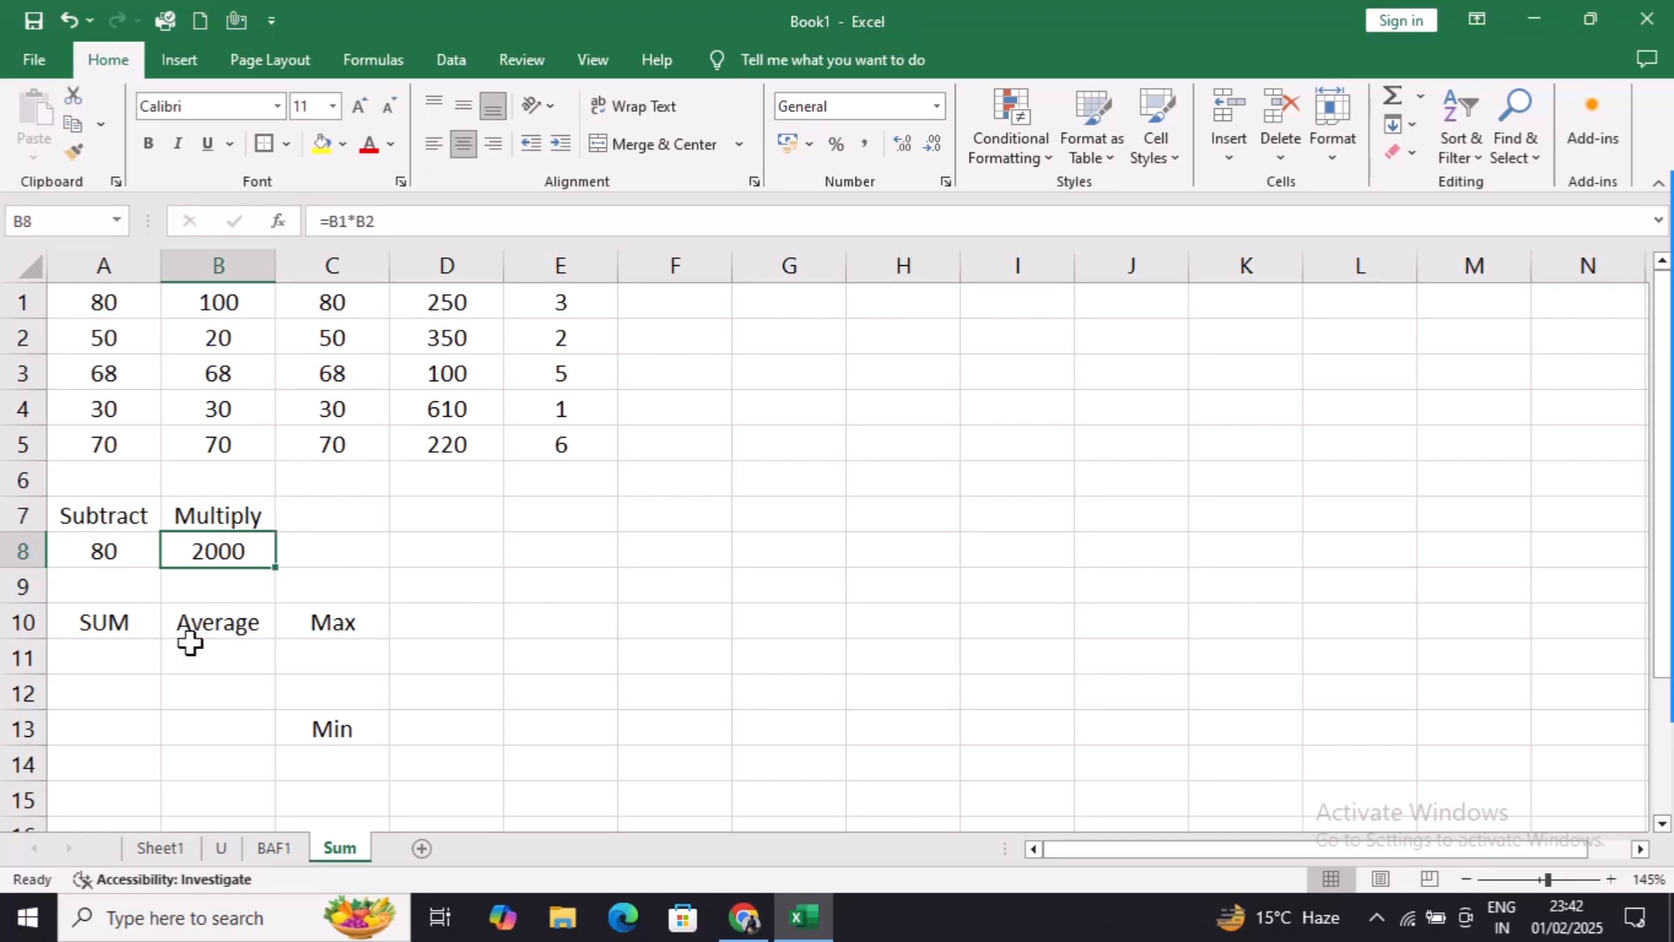
# Total the first column's values with the formula =SUM(A1:A5) in cell A11 below the SUM label
pyautogui.click(102, 658)
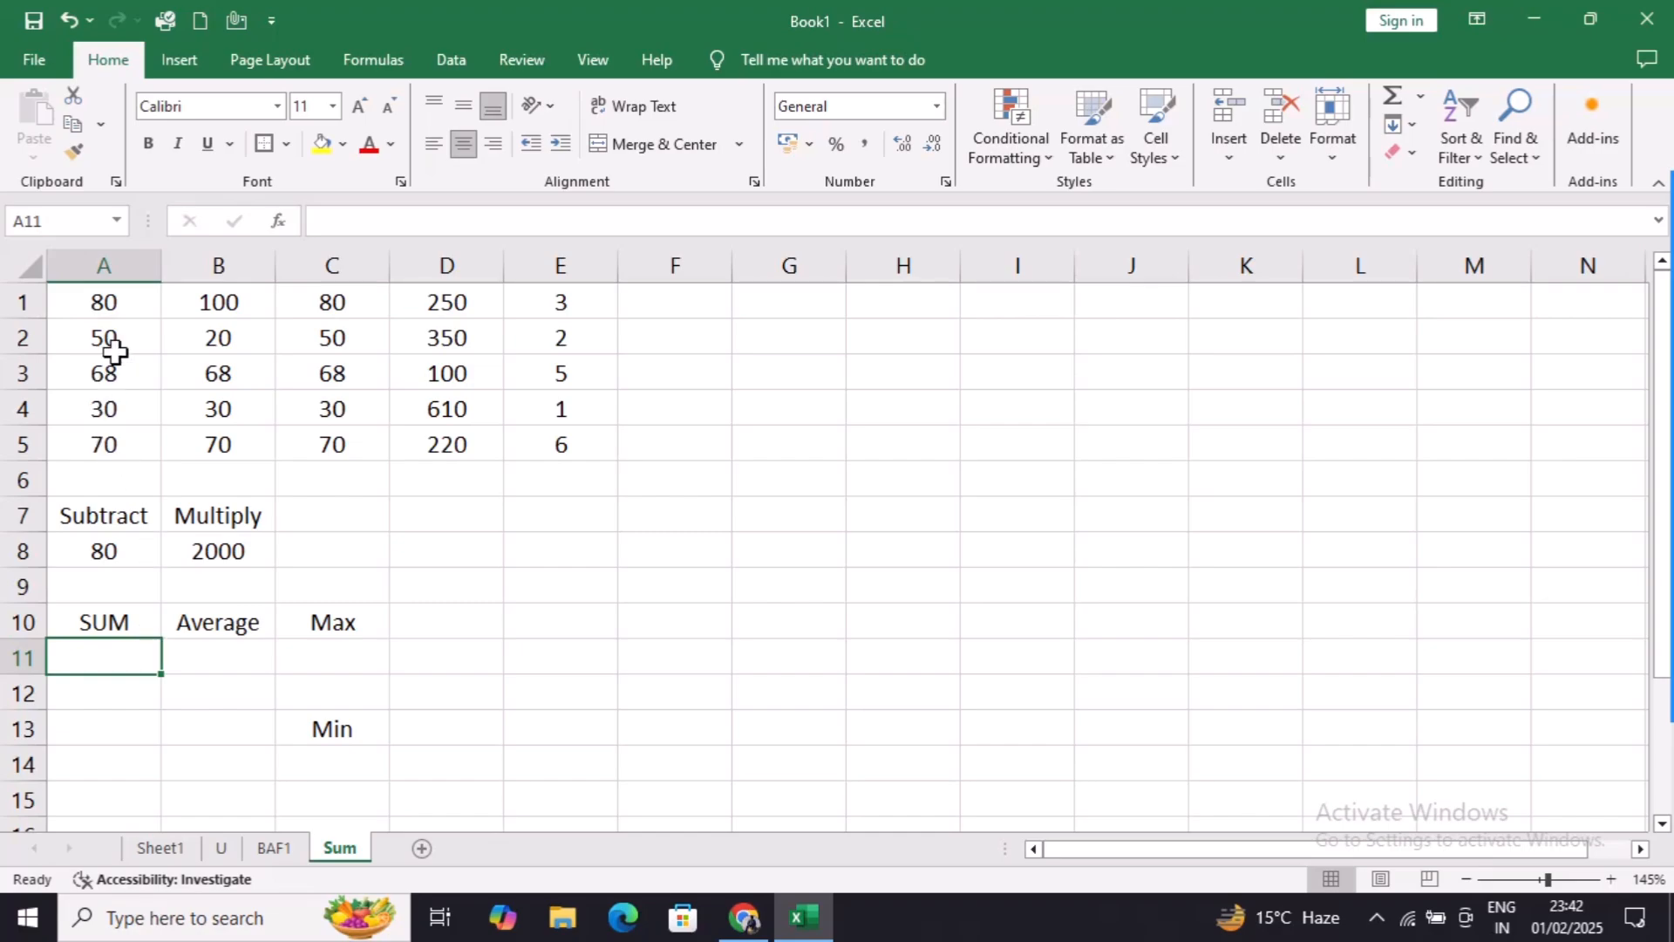
pyautogui.moveTo(130, 293); pyautogui.dragTo(111, 436)
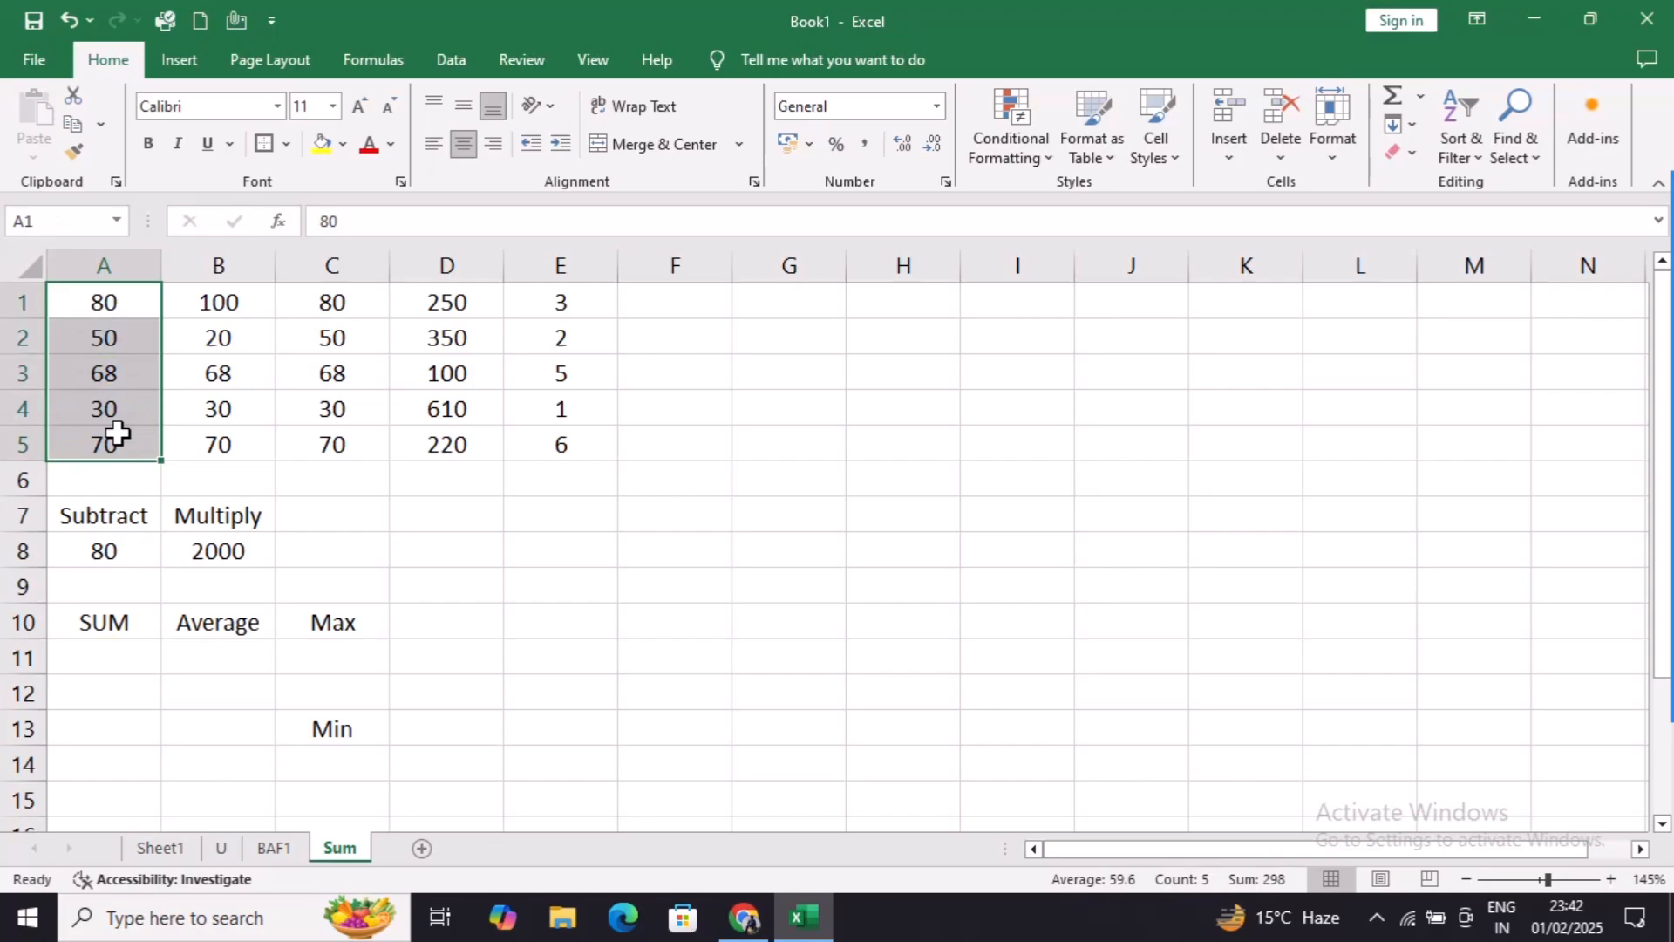
pyautogui.click(118, 658)
pyautogui.write('=sum(')
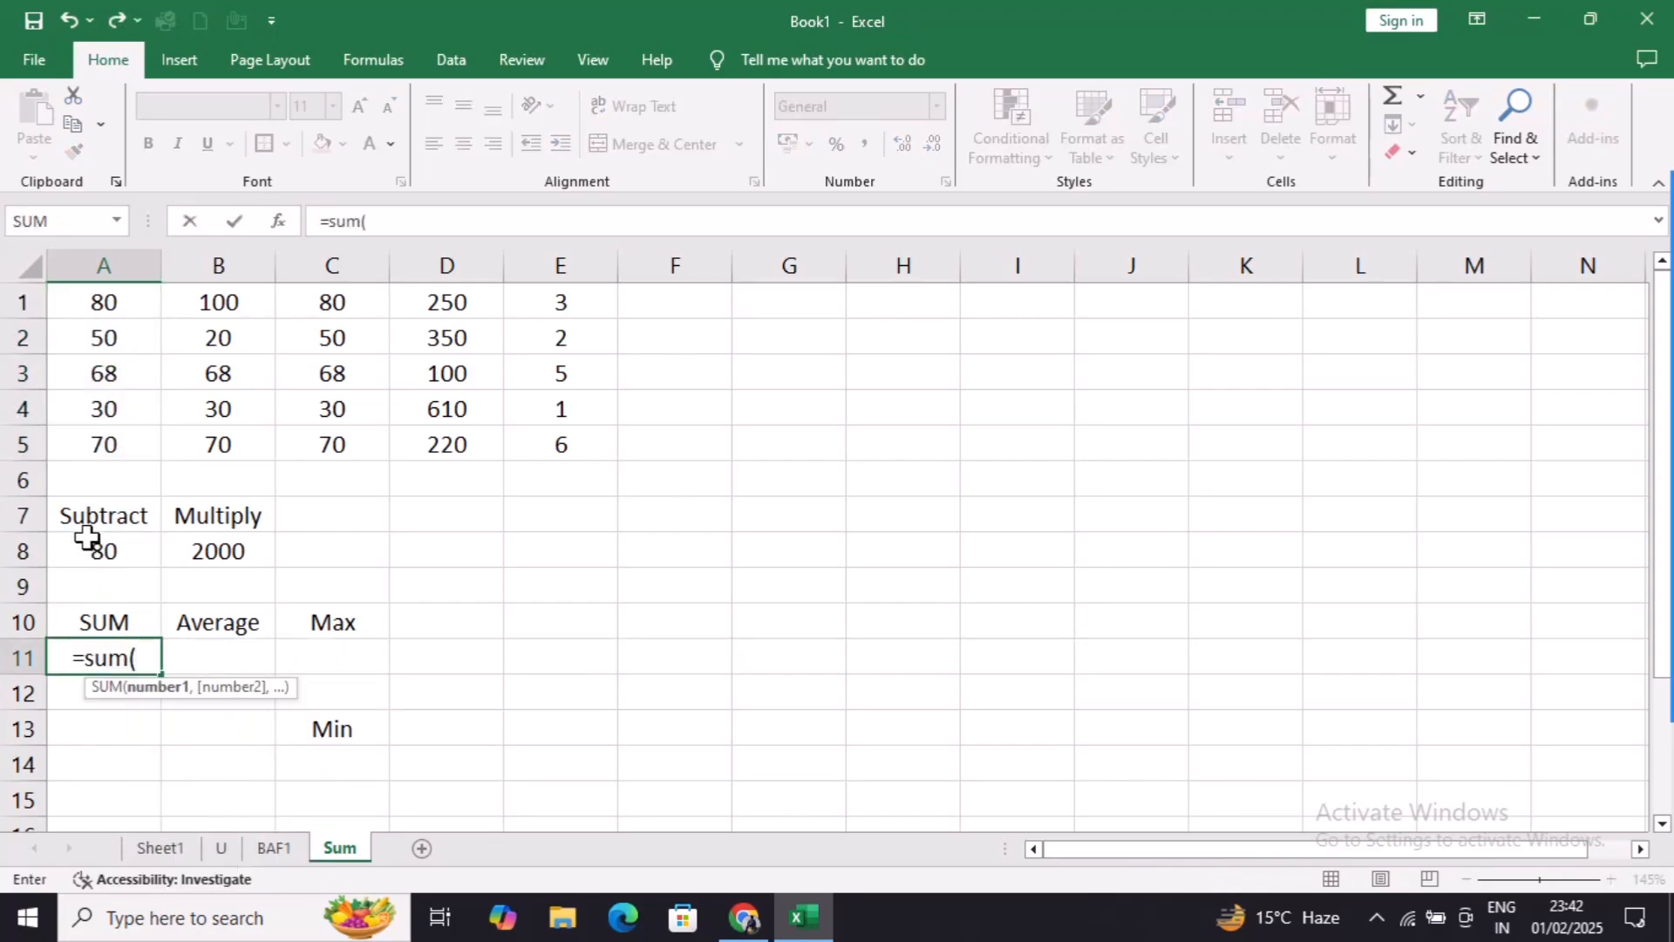
pyautogui.click(102, 305)
pyautogui.moveTo(110, 315); pyautogui.dragTo(112, 431)
pyautogui.write(')')
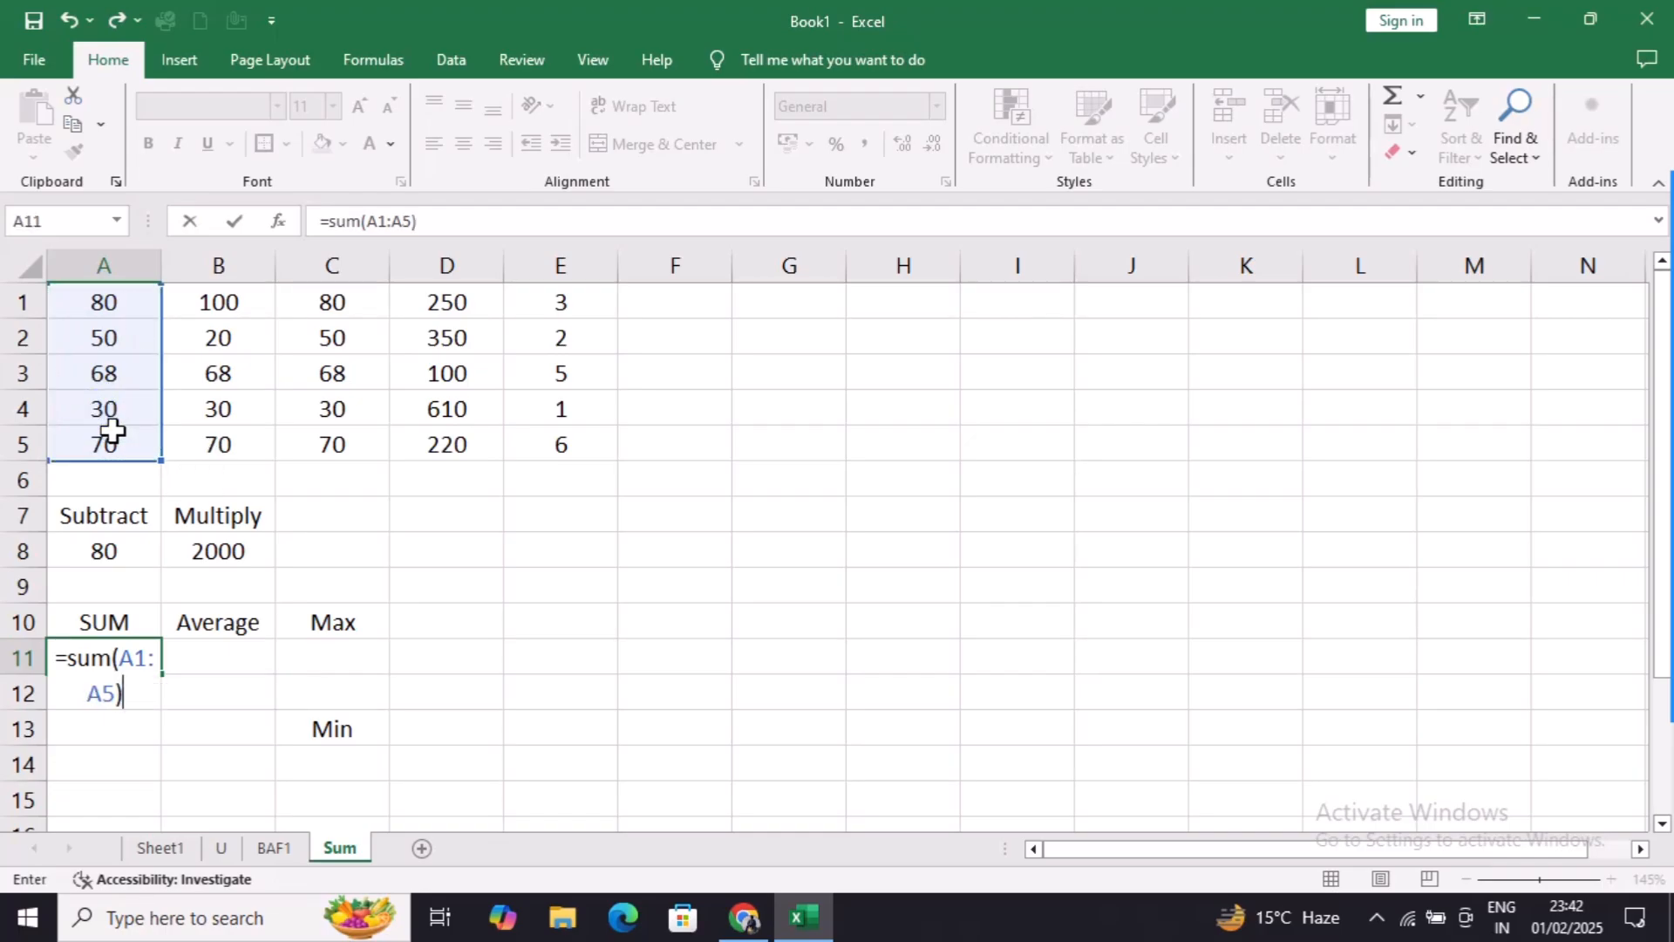
pyautogui.press('Return')
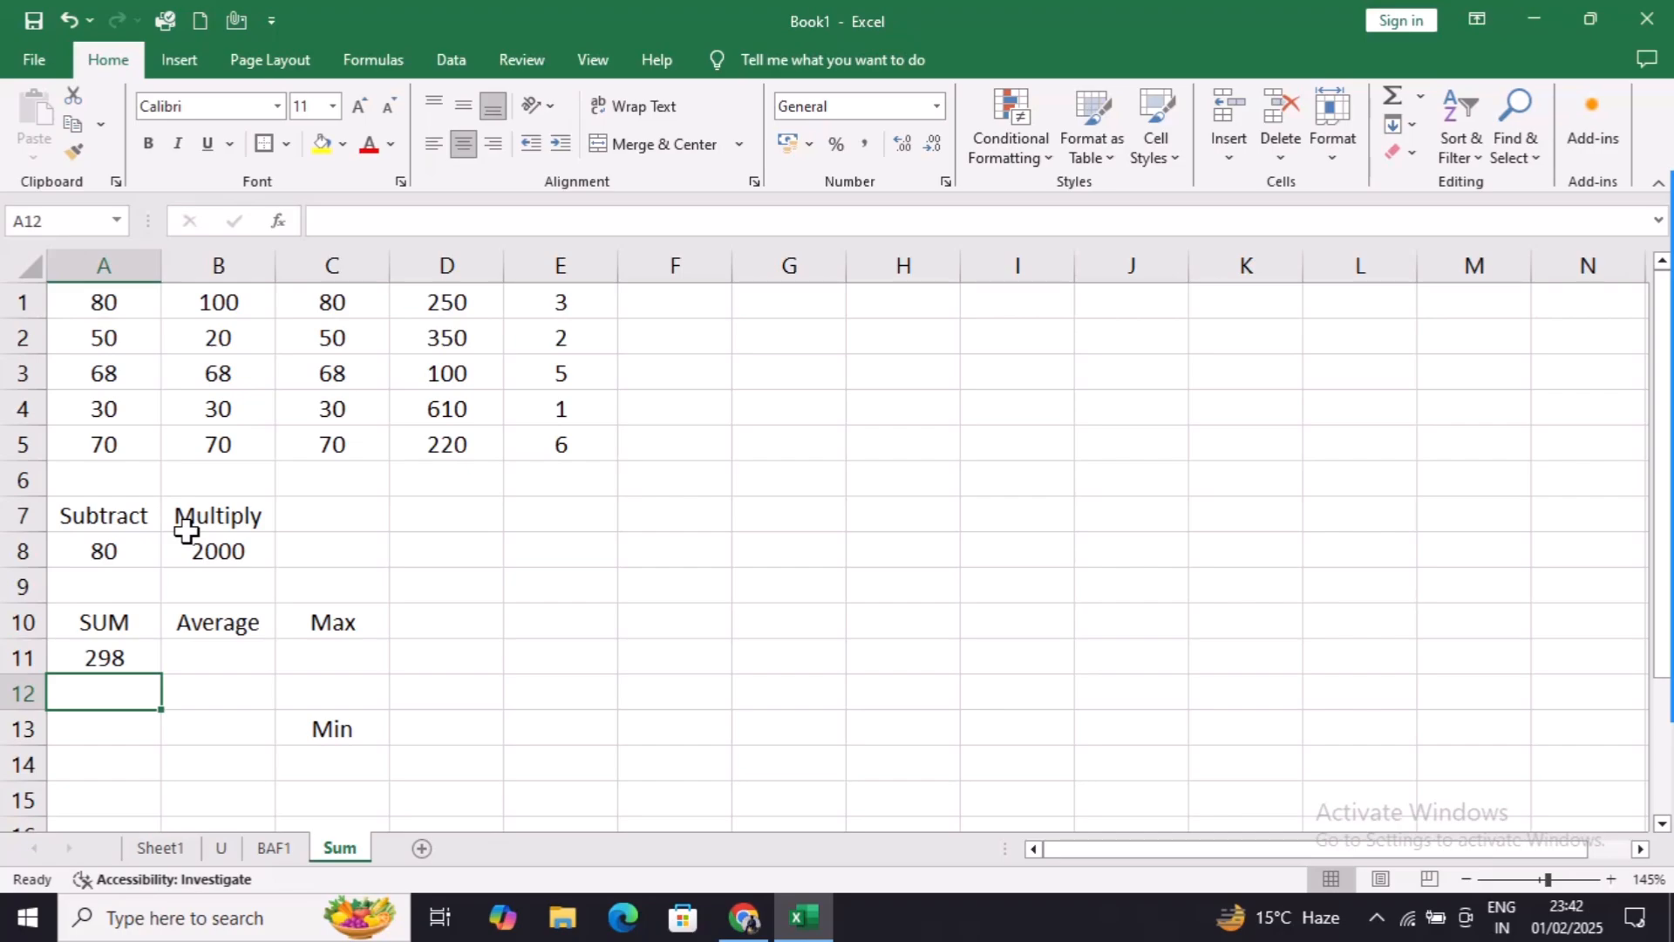
# Clear the SUM formula from cell A11
pyautogui.click(128, 658)
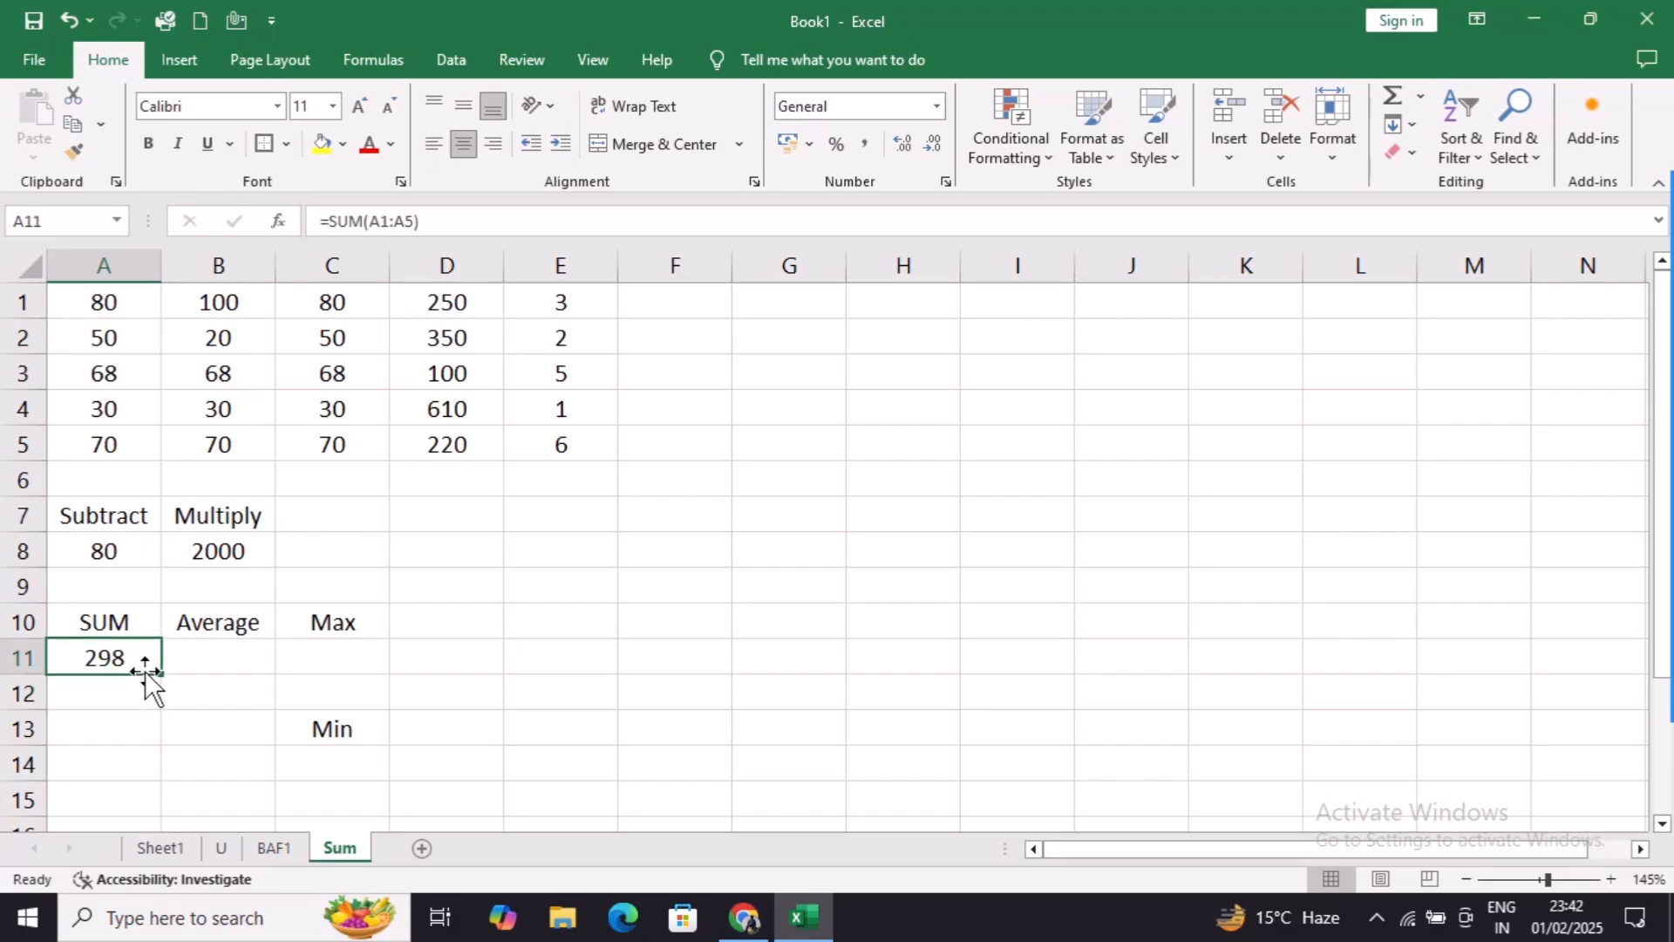
pyautogui.press('Delete')
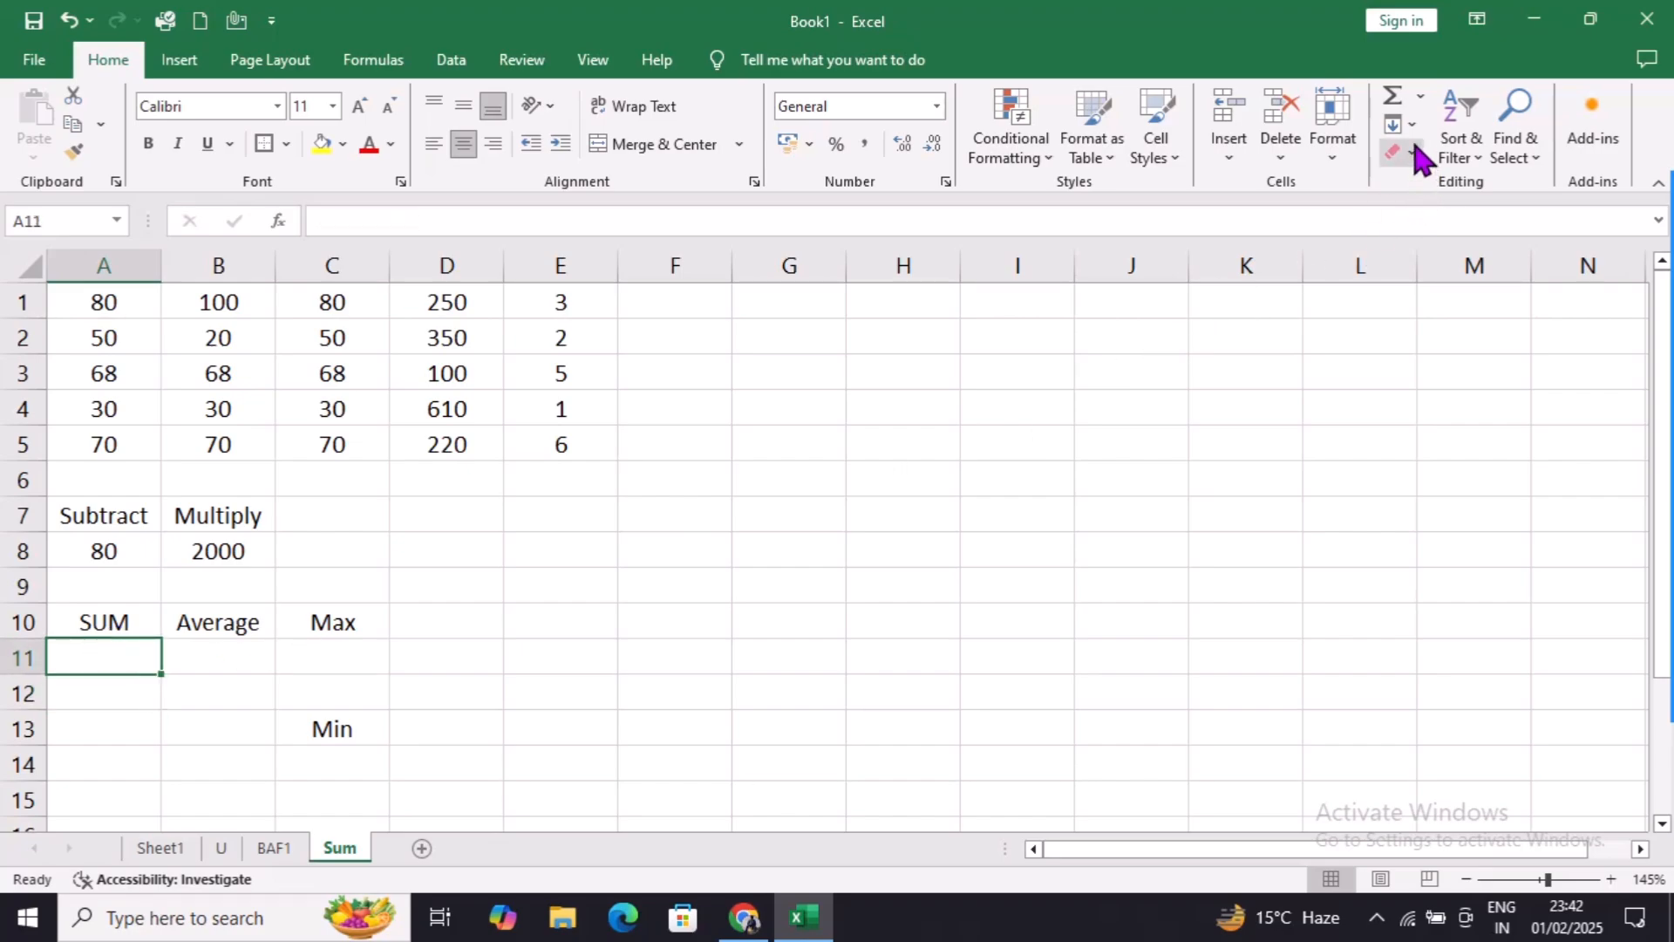
# Total the first column's values in cell A11 below the SUM label using AutoSum with the range A1:A5
pyautogui.click(1395, 100)
pyautogui.click(106, 307)
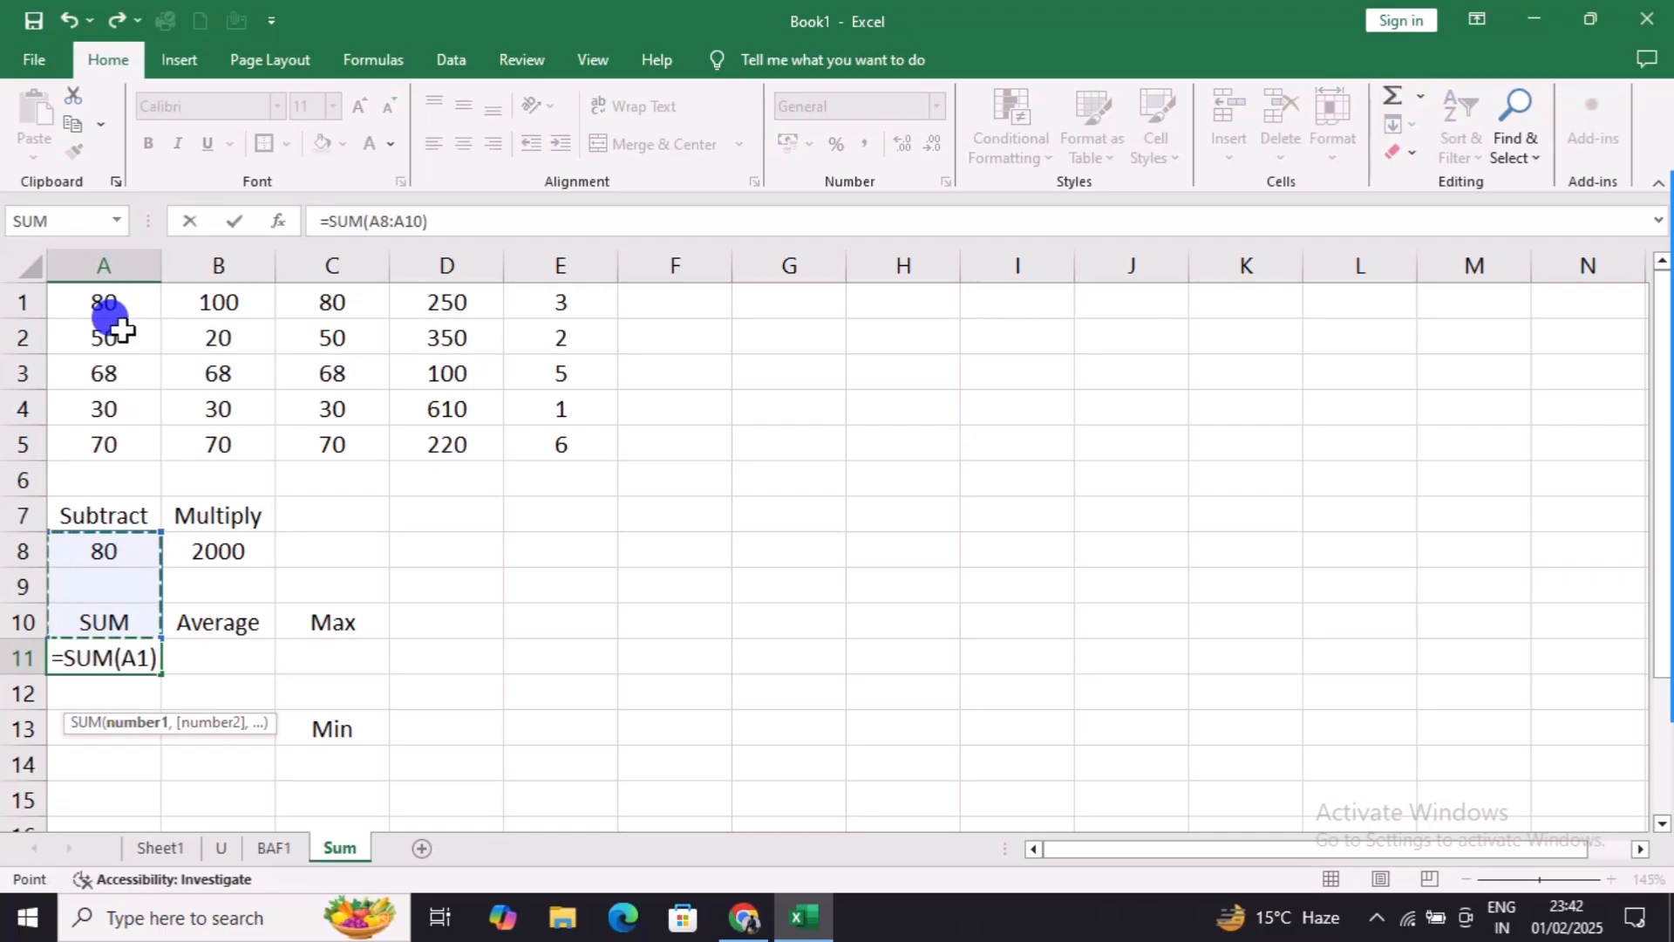
pyautogui.moveTo(121, 329); pyautogui.dragTo(123, 436)
pyautogui.press('Return')
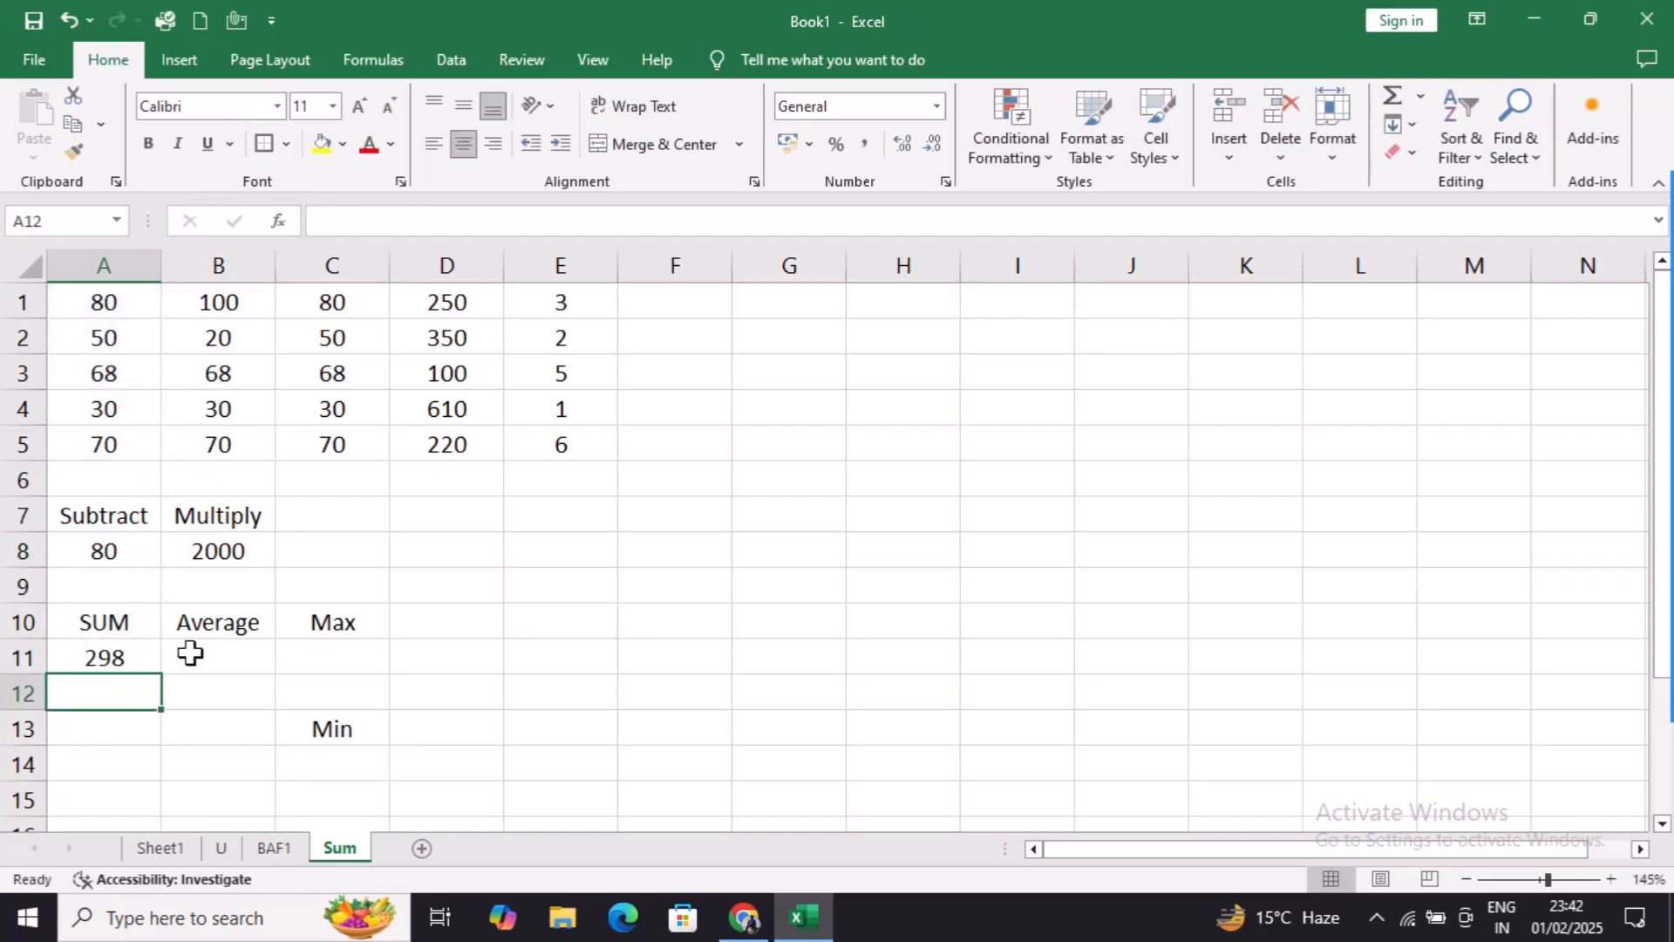
# Average the second column's values with the formula =AVERAGE(B1:B5) in cell B11 below the Average label
pyautogui.click(225, 656)
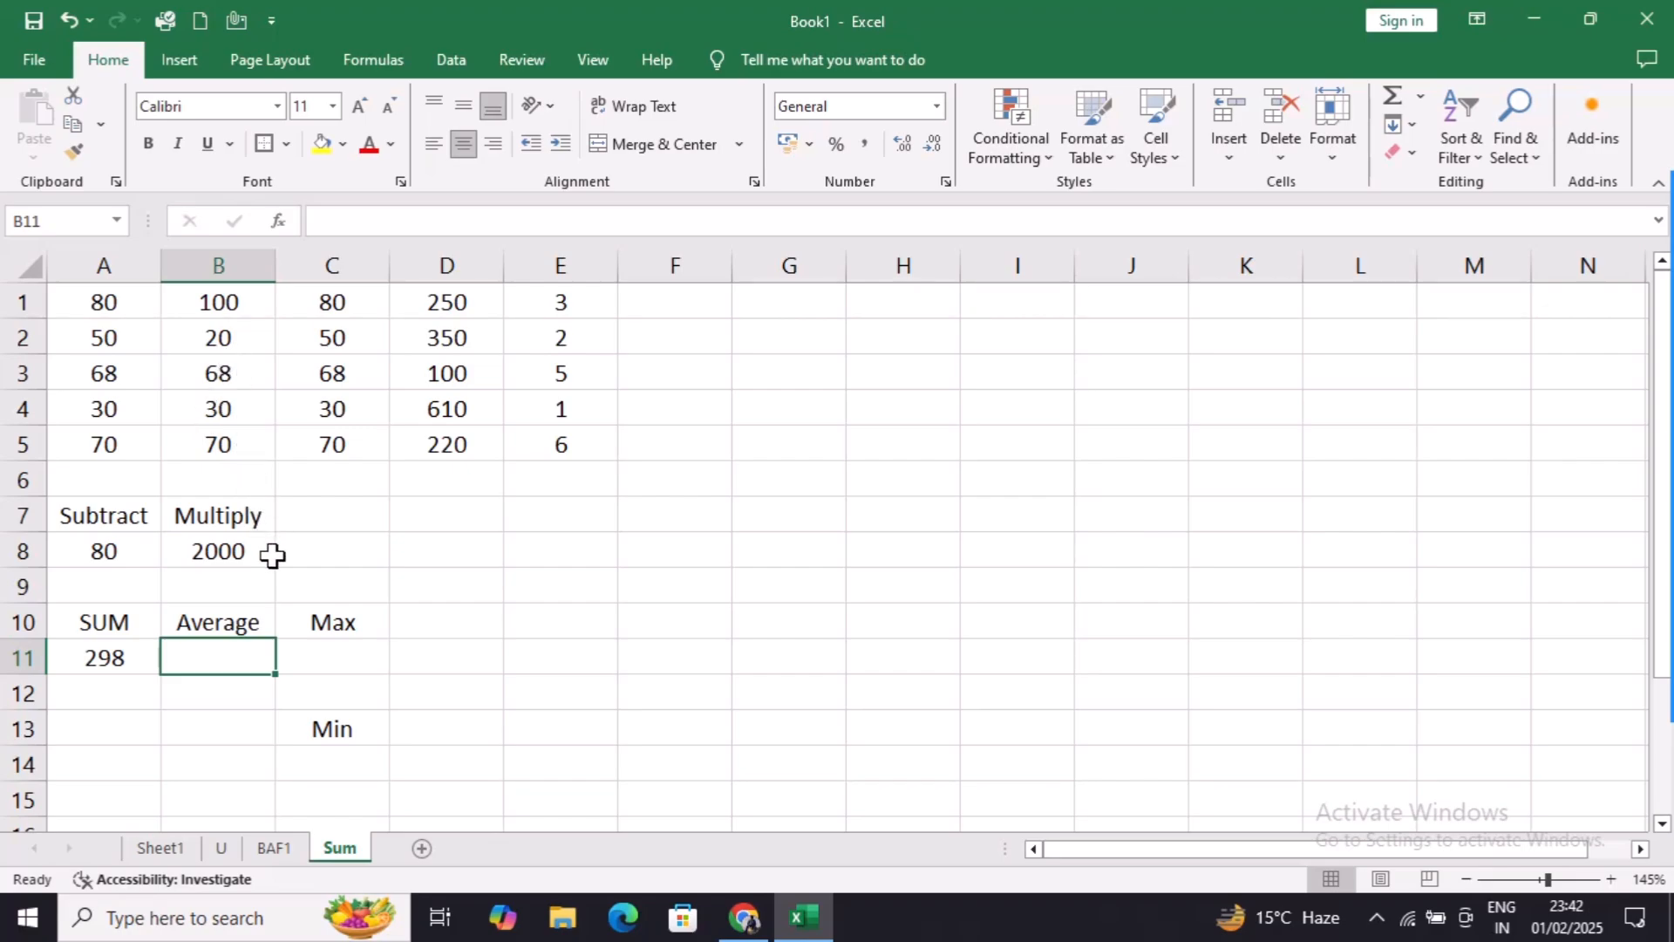
pyautogui.press('F2')
pyautogui.write('=aver')
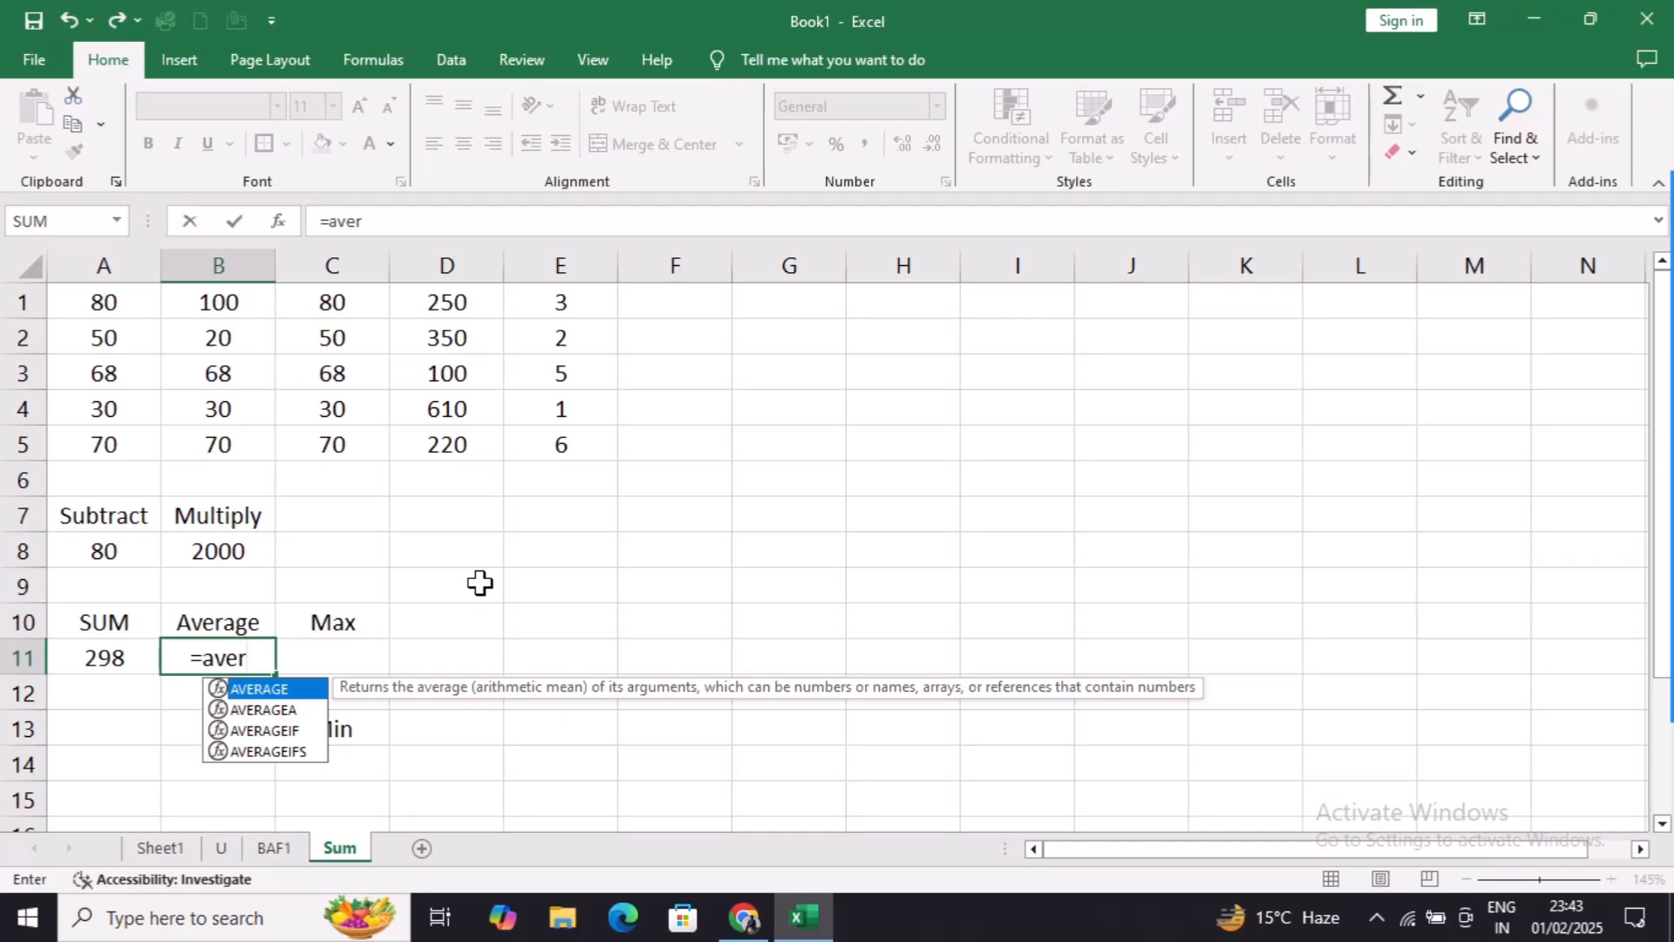
pyautogui.press('Tab')
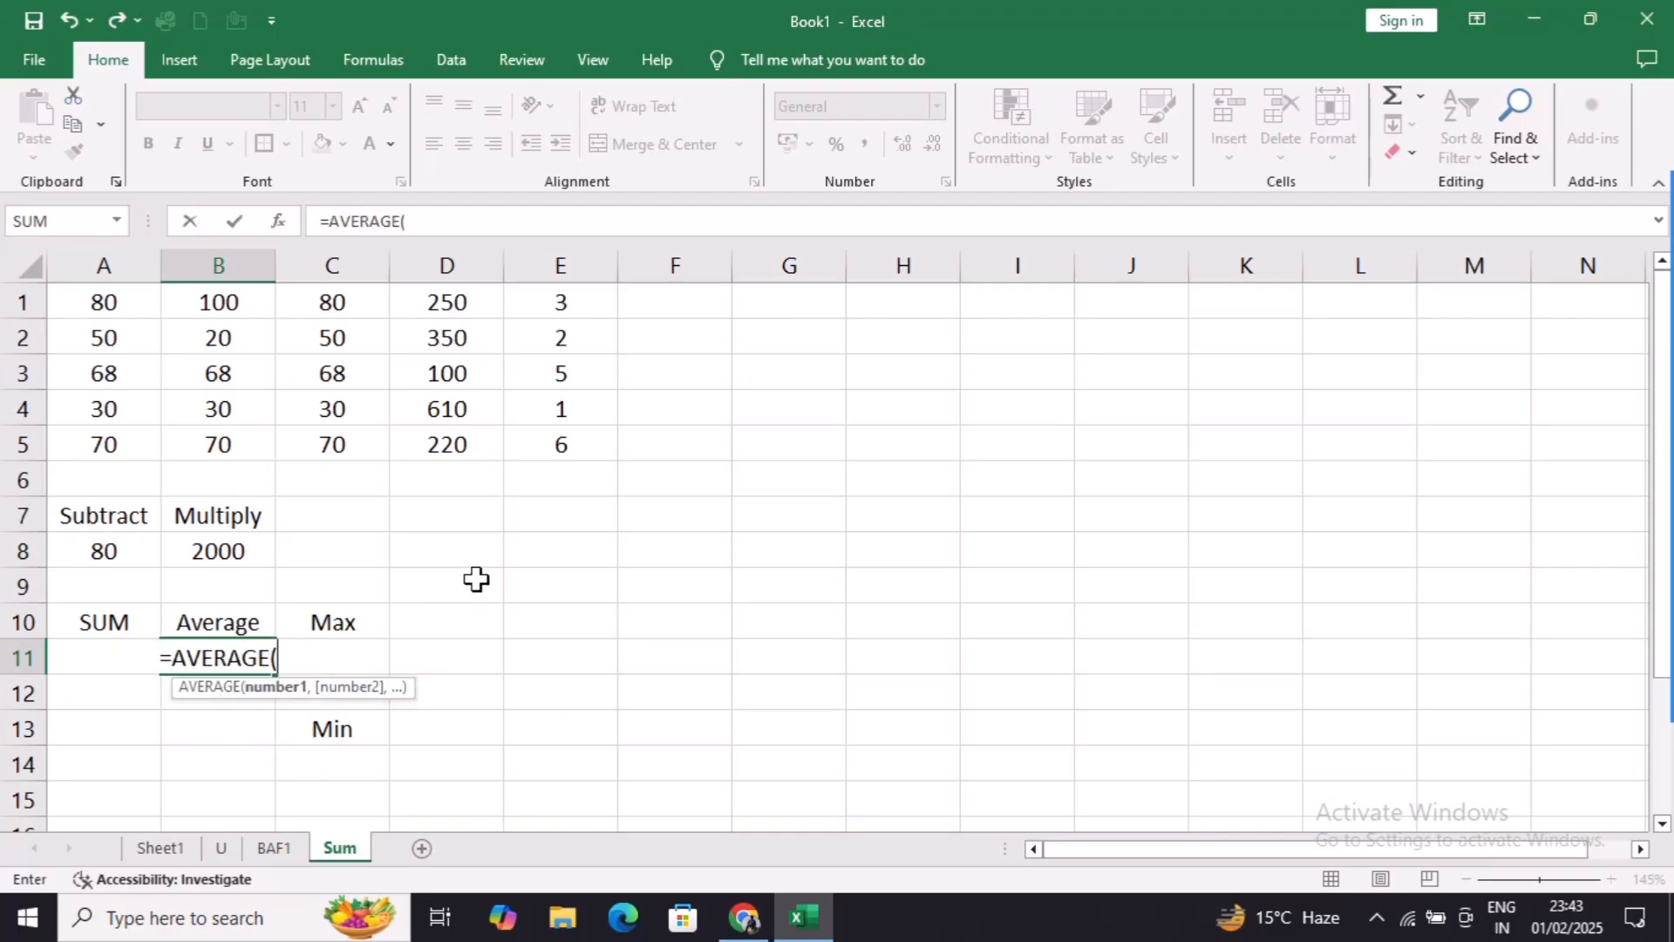
pyautogui.moveTo(231, 297); pyautogui.dragTo(235, 431)
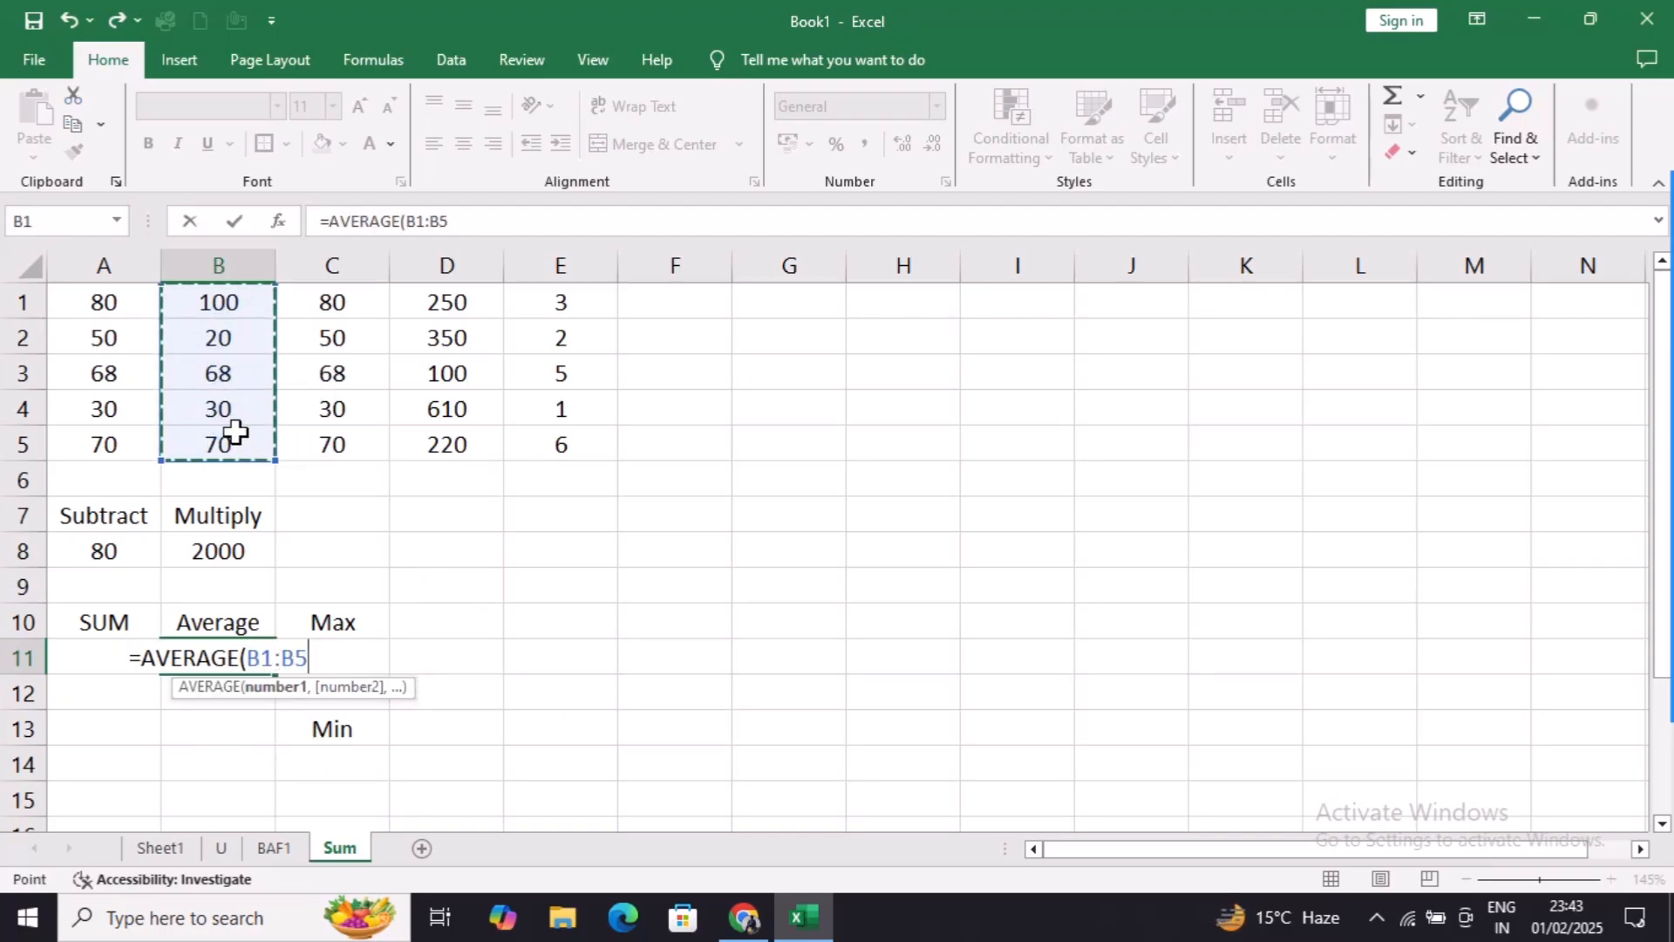
pyautogui.write(')')
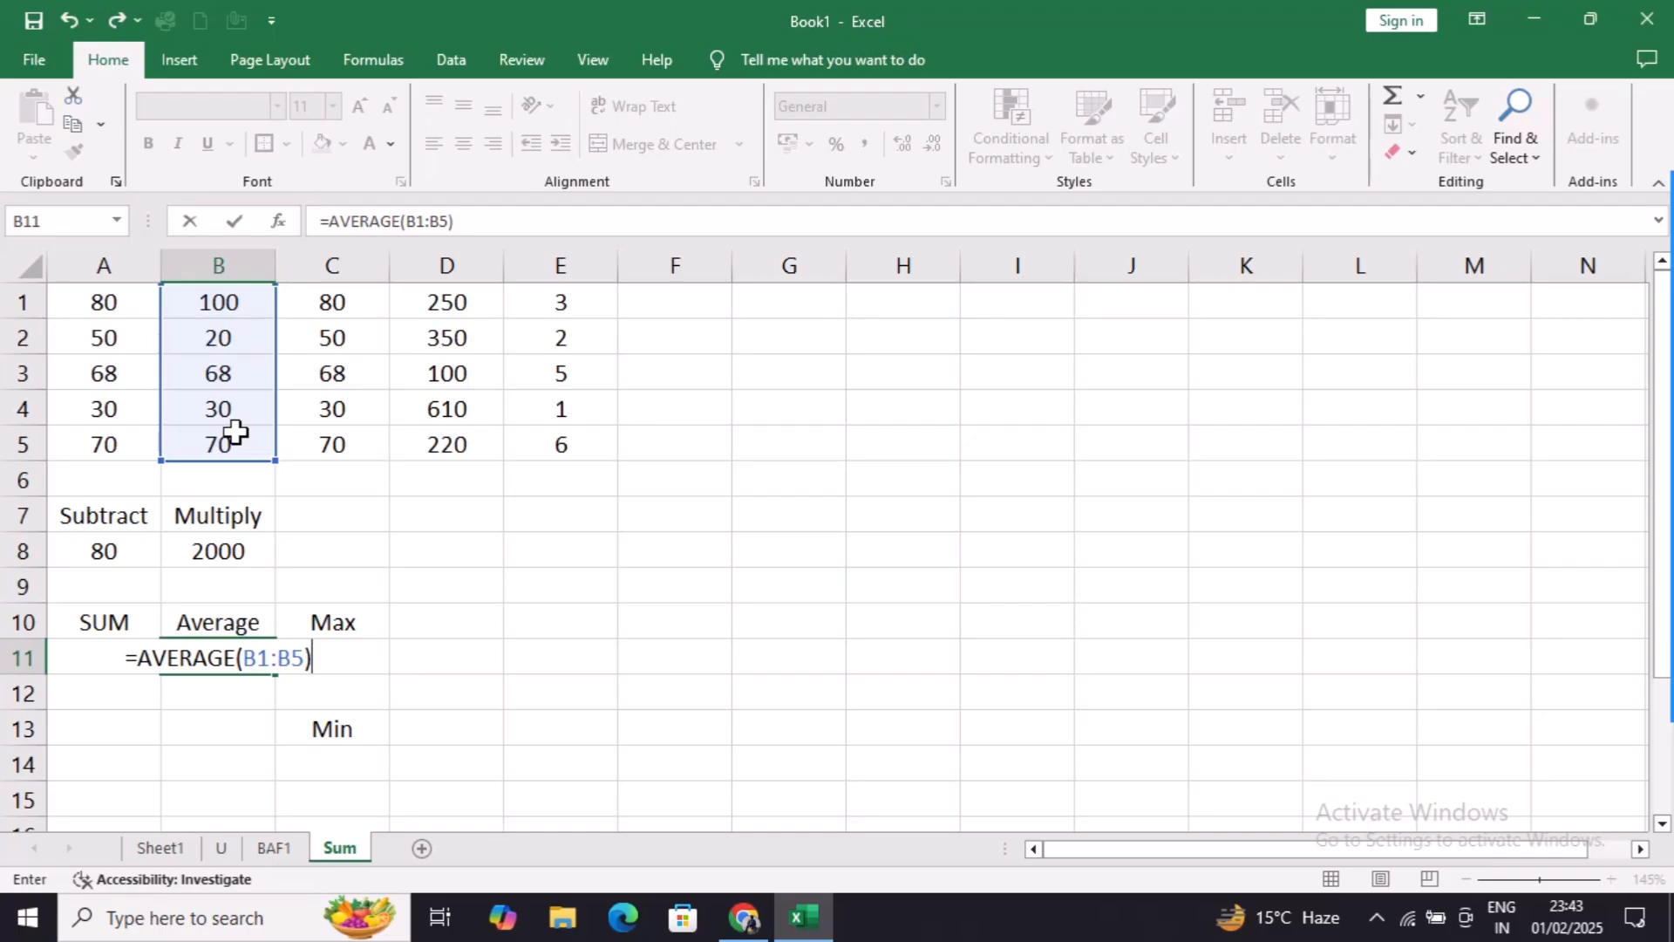
pyautogui.press('Return')
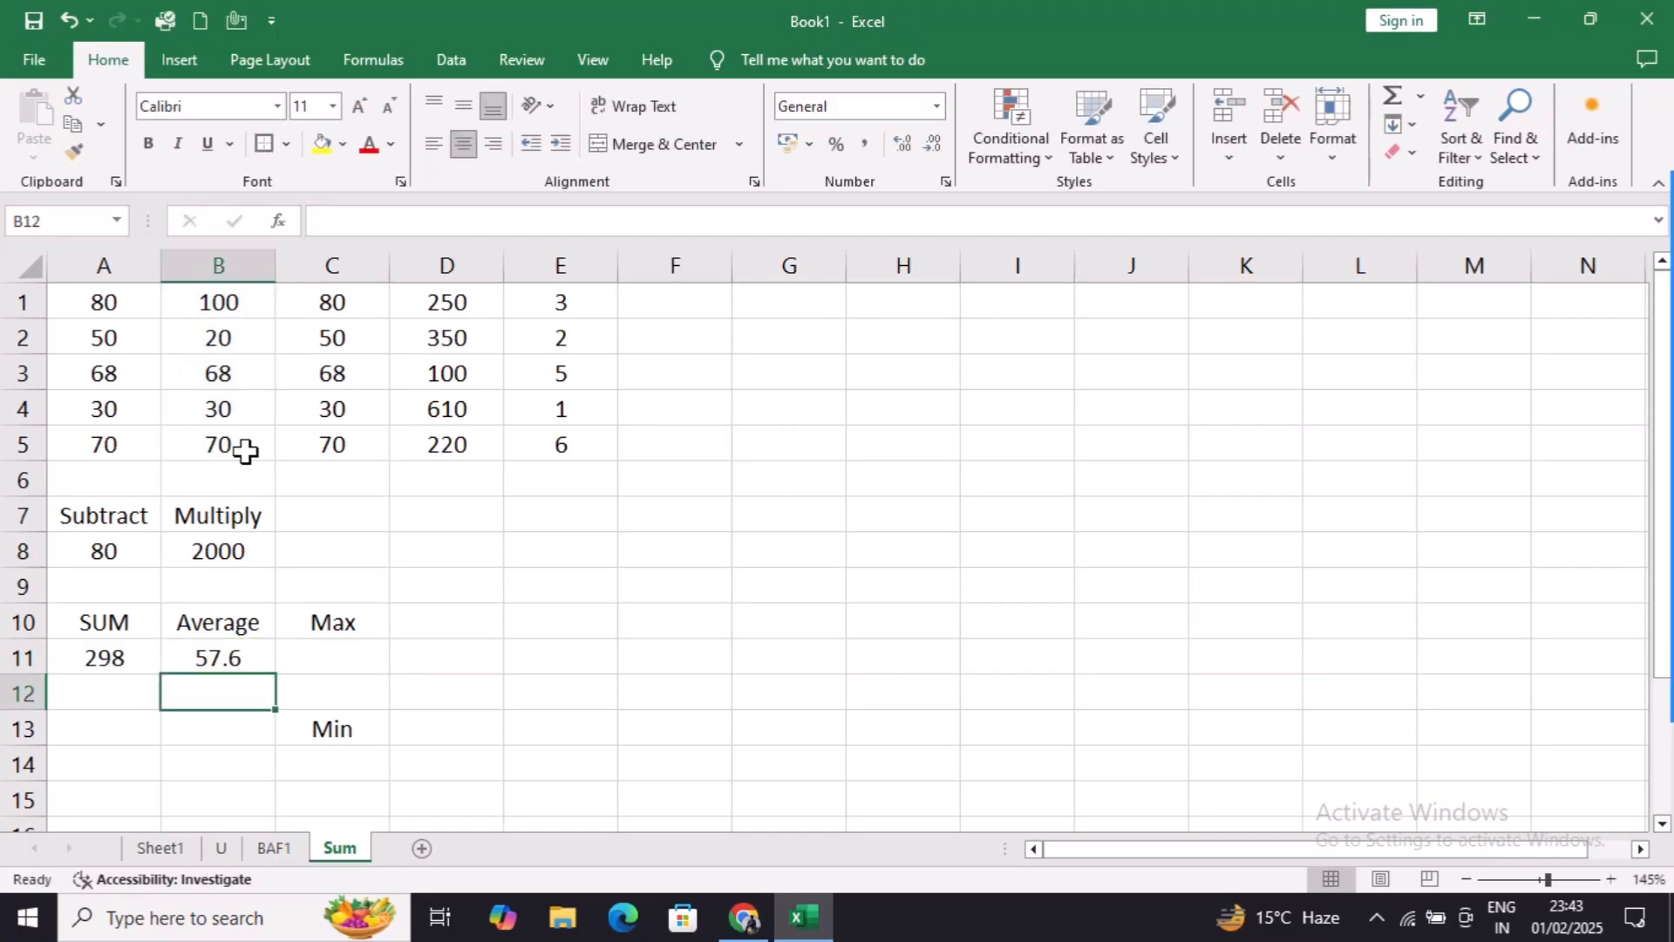
pyautogui.click(209, 660)
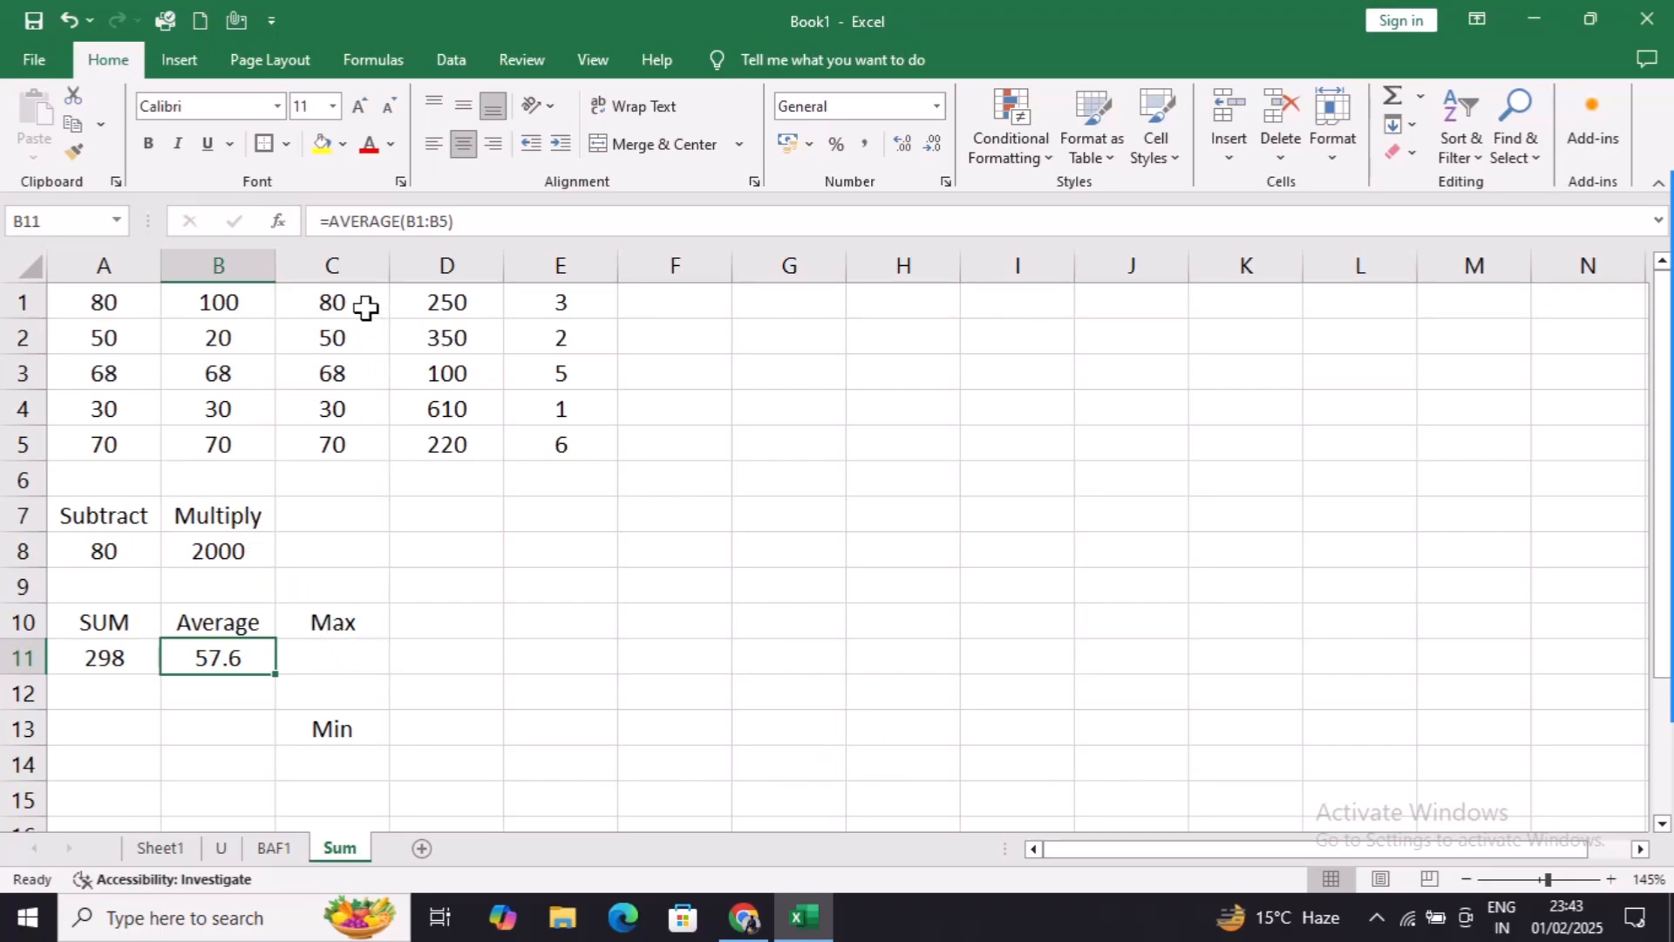
# Find the largest value in column C with the formula =MAX(C1:C5) in cell C11 below the Max label
pyautogui.moveTo(332, 300); pyautogui.dragTo(362, 448)
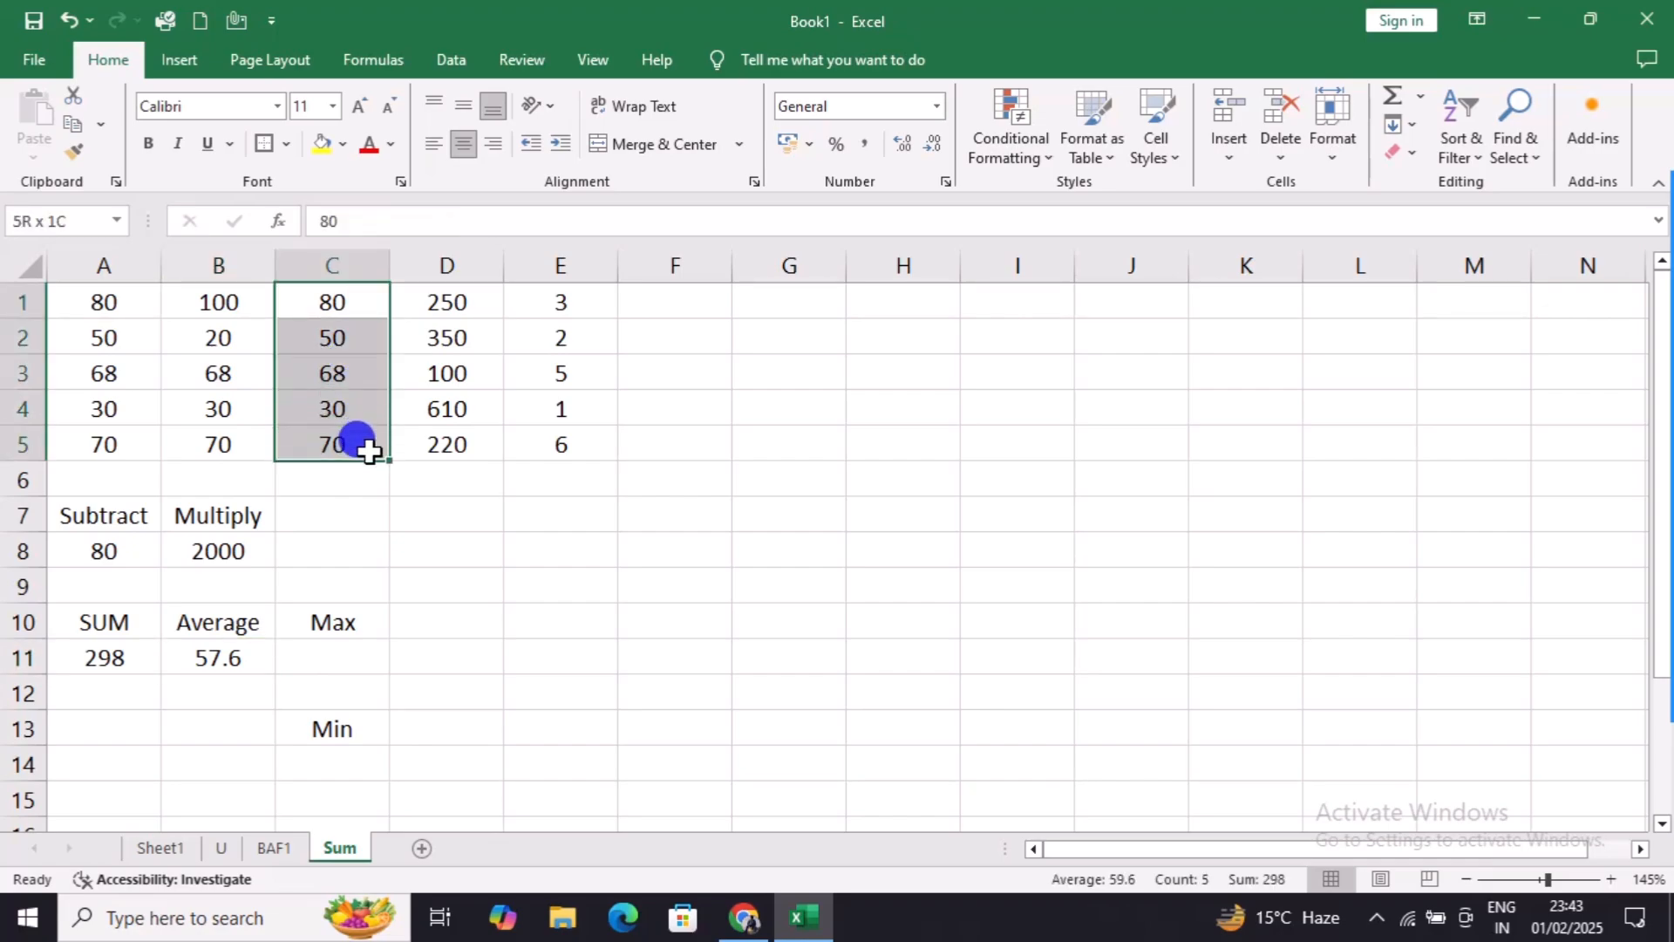
pyautogui.click(330, 644)
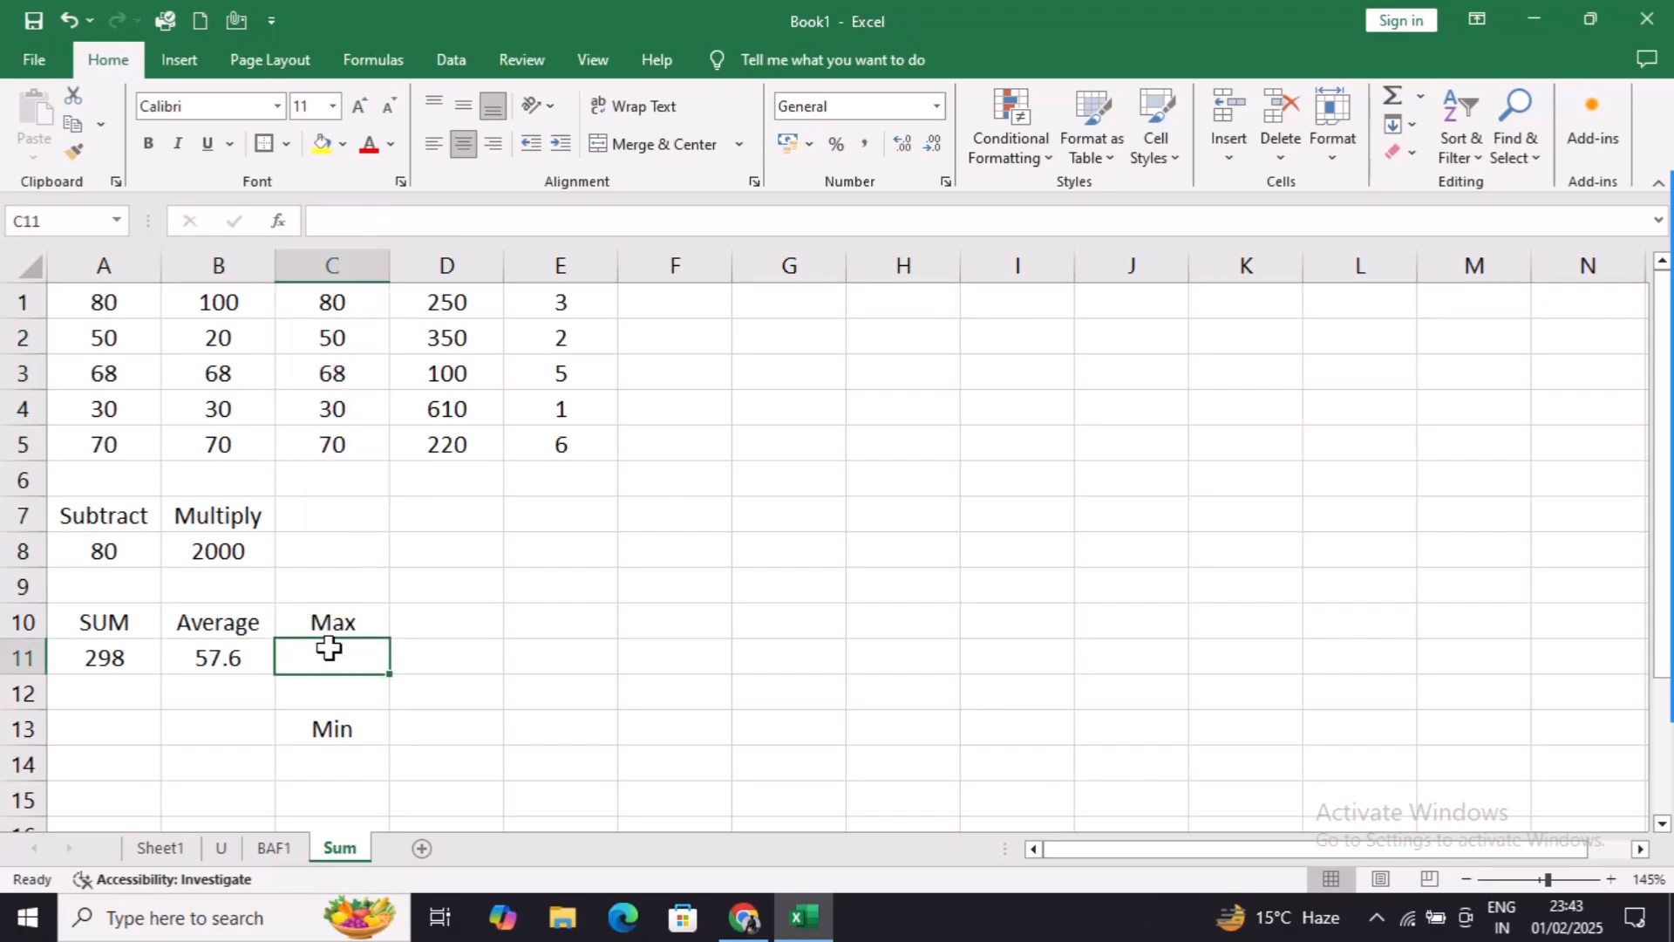
pyautogui.click(294, 734)
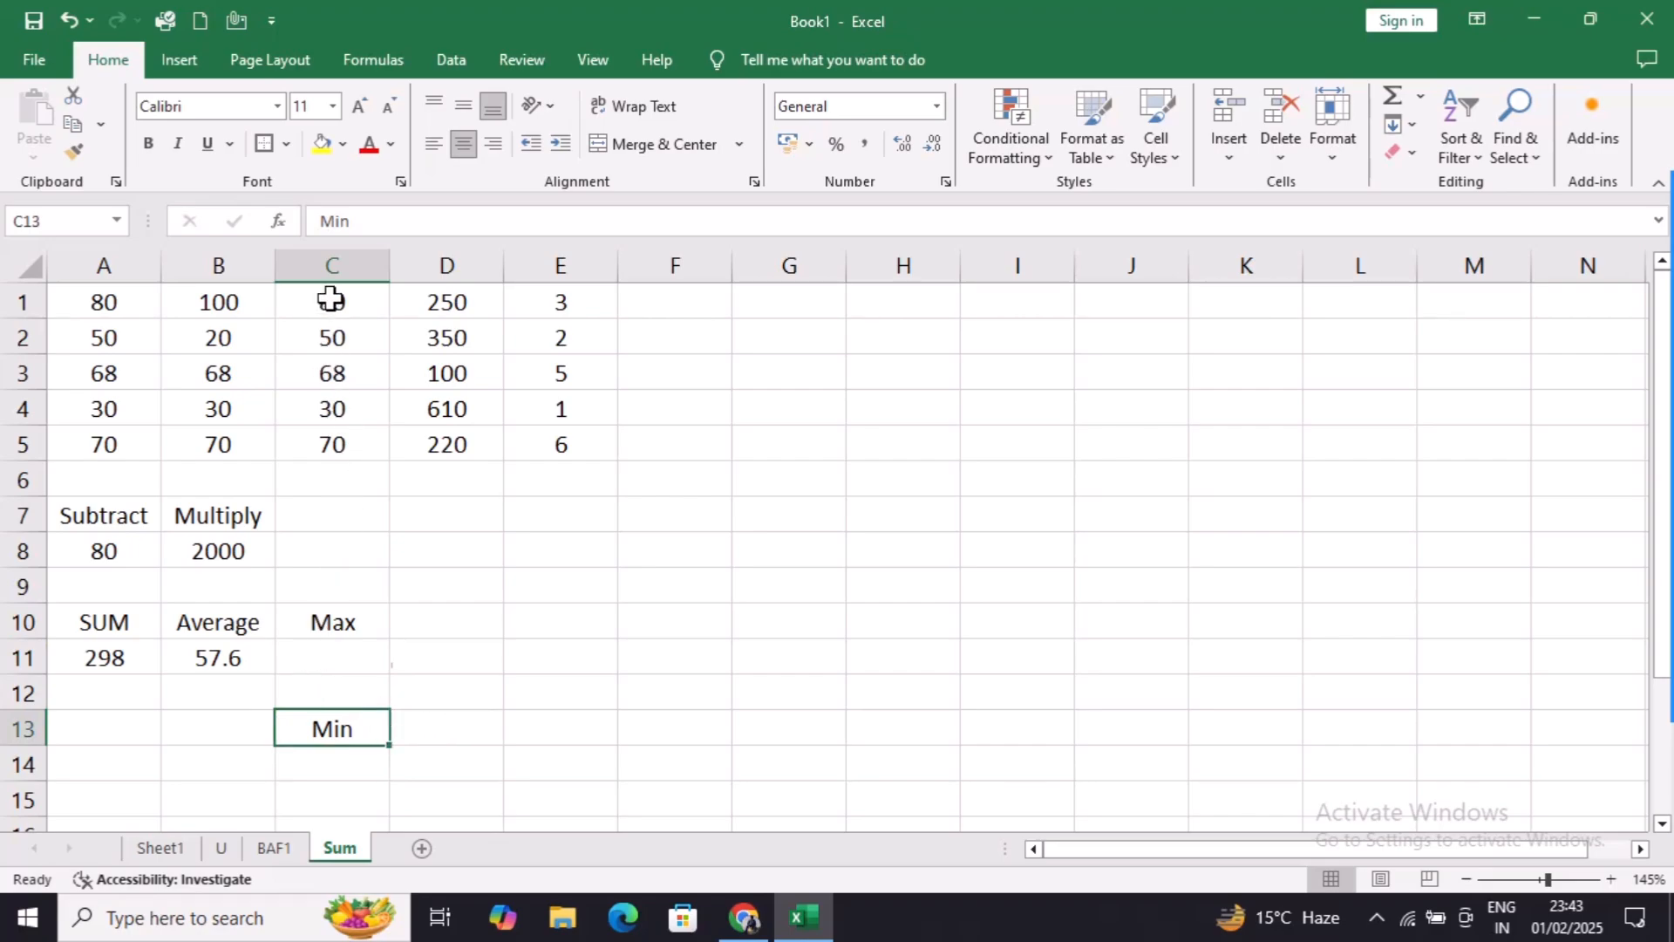
pyautogui.moveTo(332, 299); pyautogui.dragTo(340, 446)
pyautogui.doubleClick(309, 660)
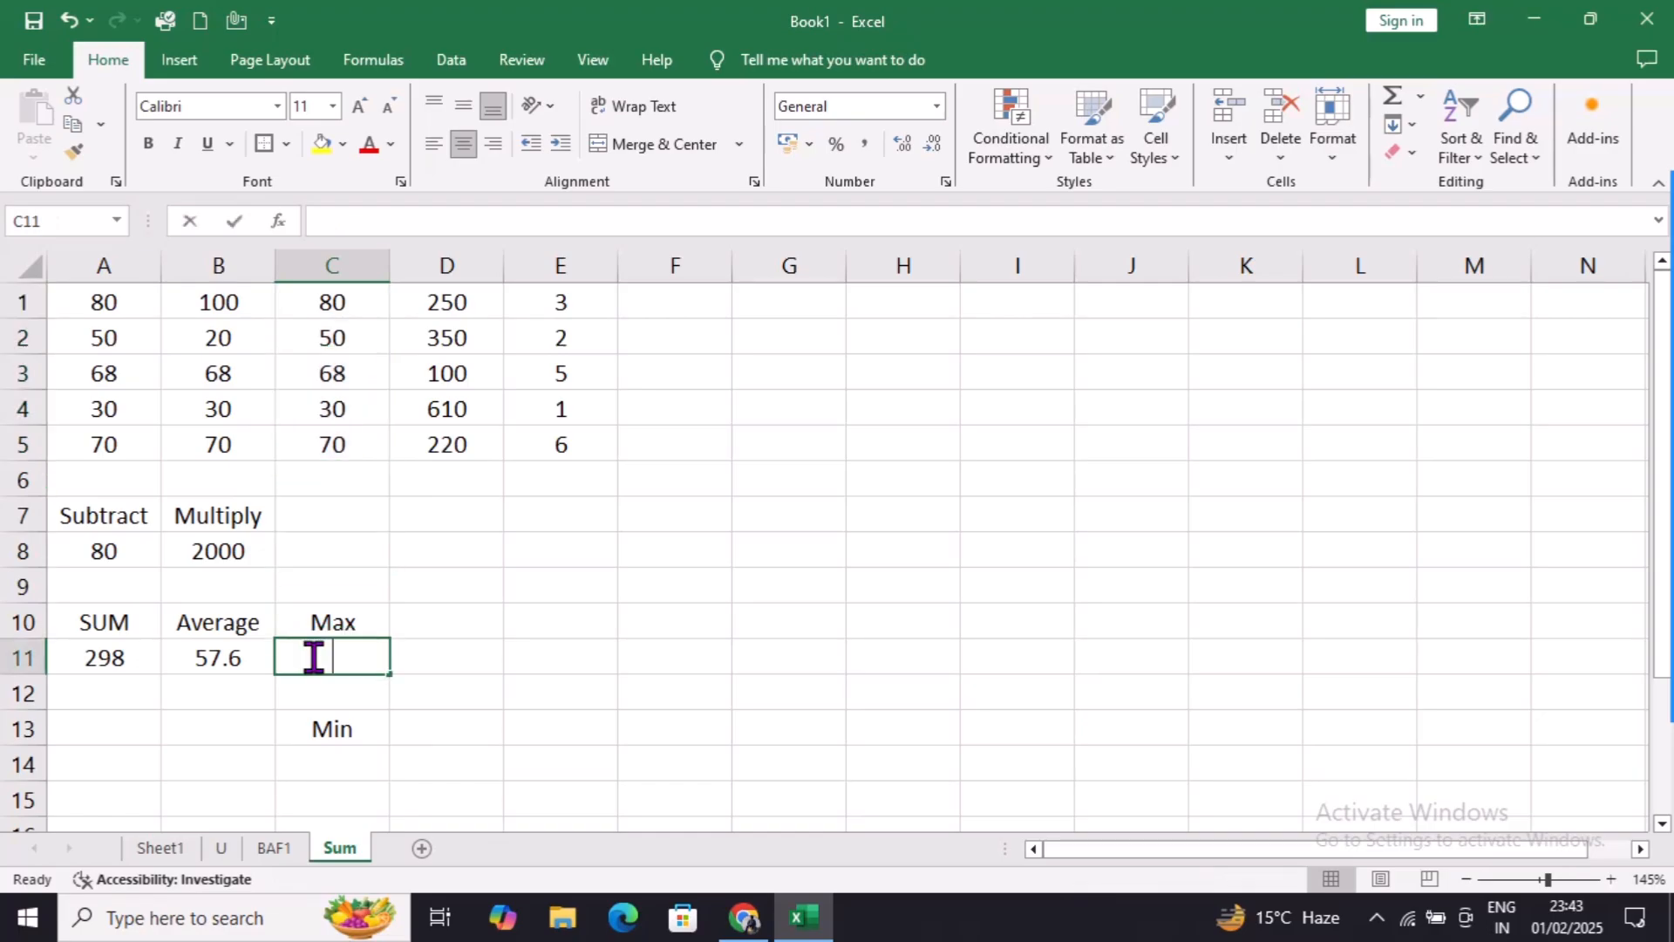
pyautogui.write('=ma')
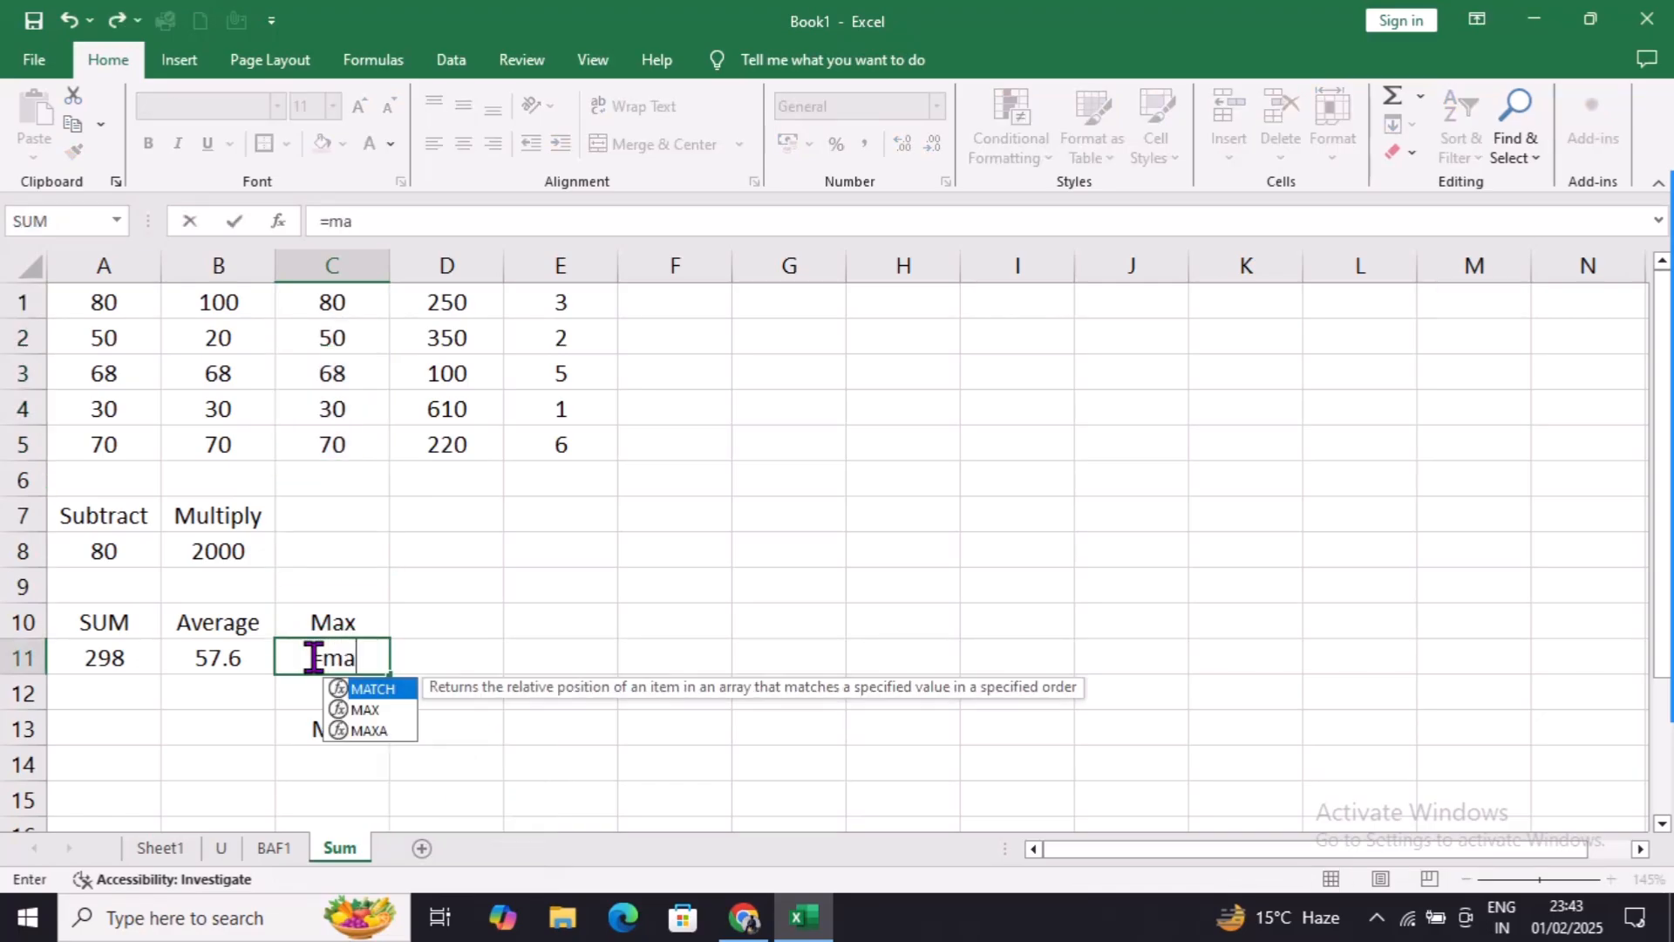
pyautogui.write('x(')
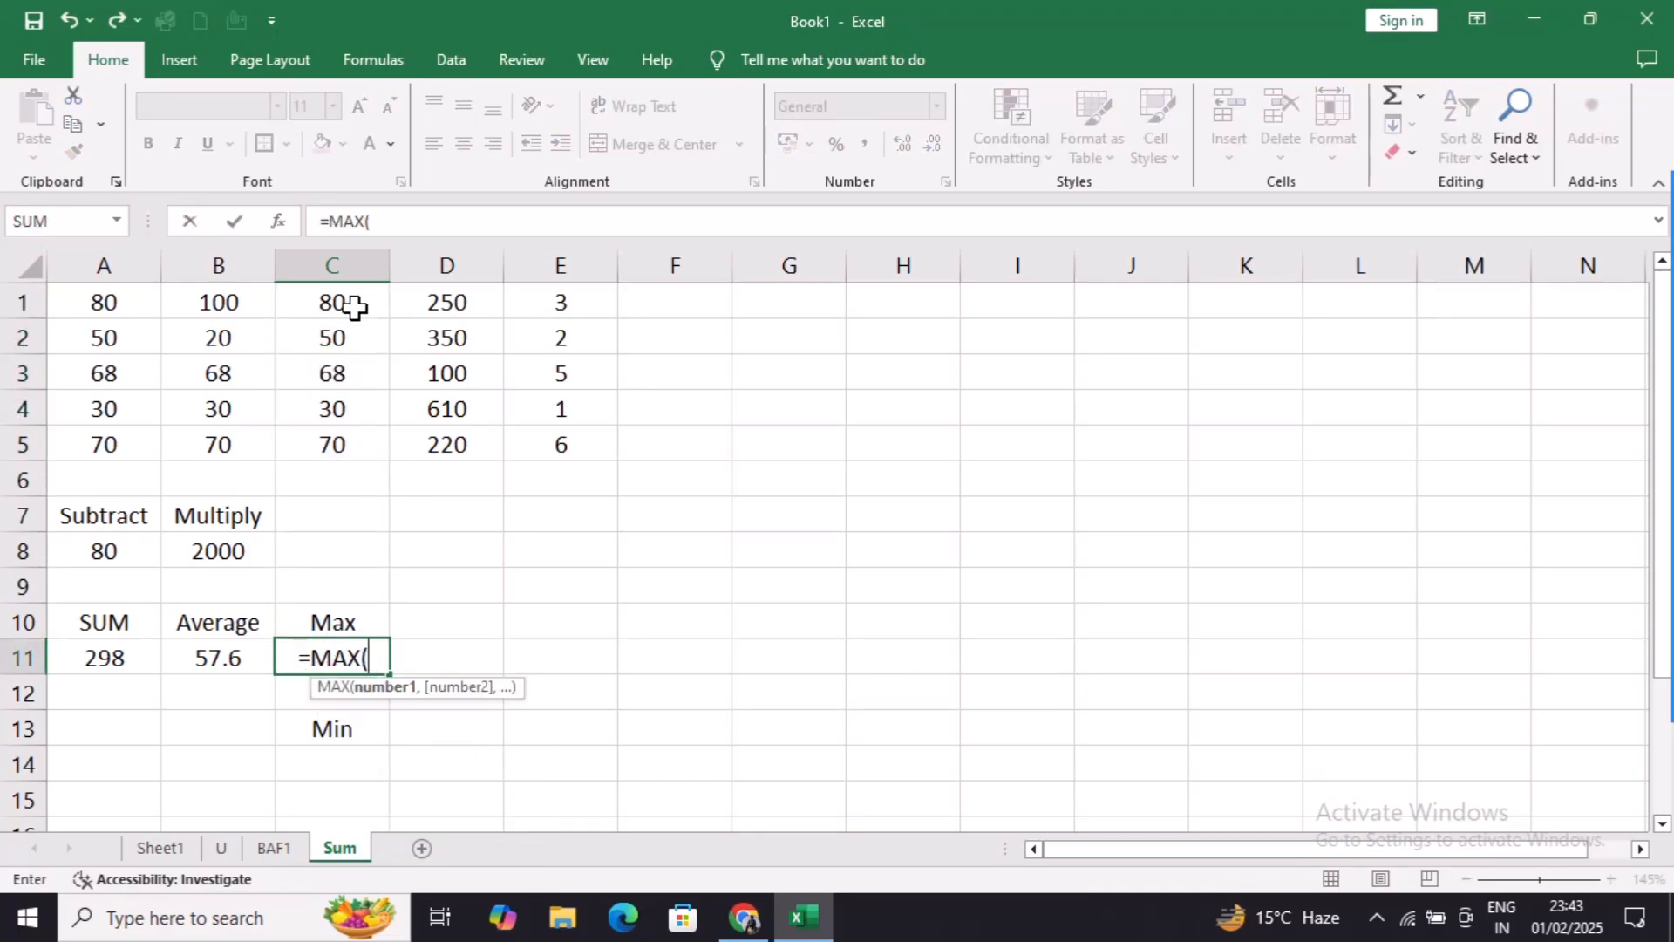
pyautogui.moveTo(350, 305); pyautogui.dragTo(351, 439)
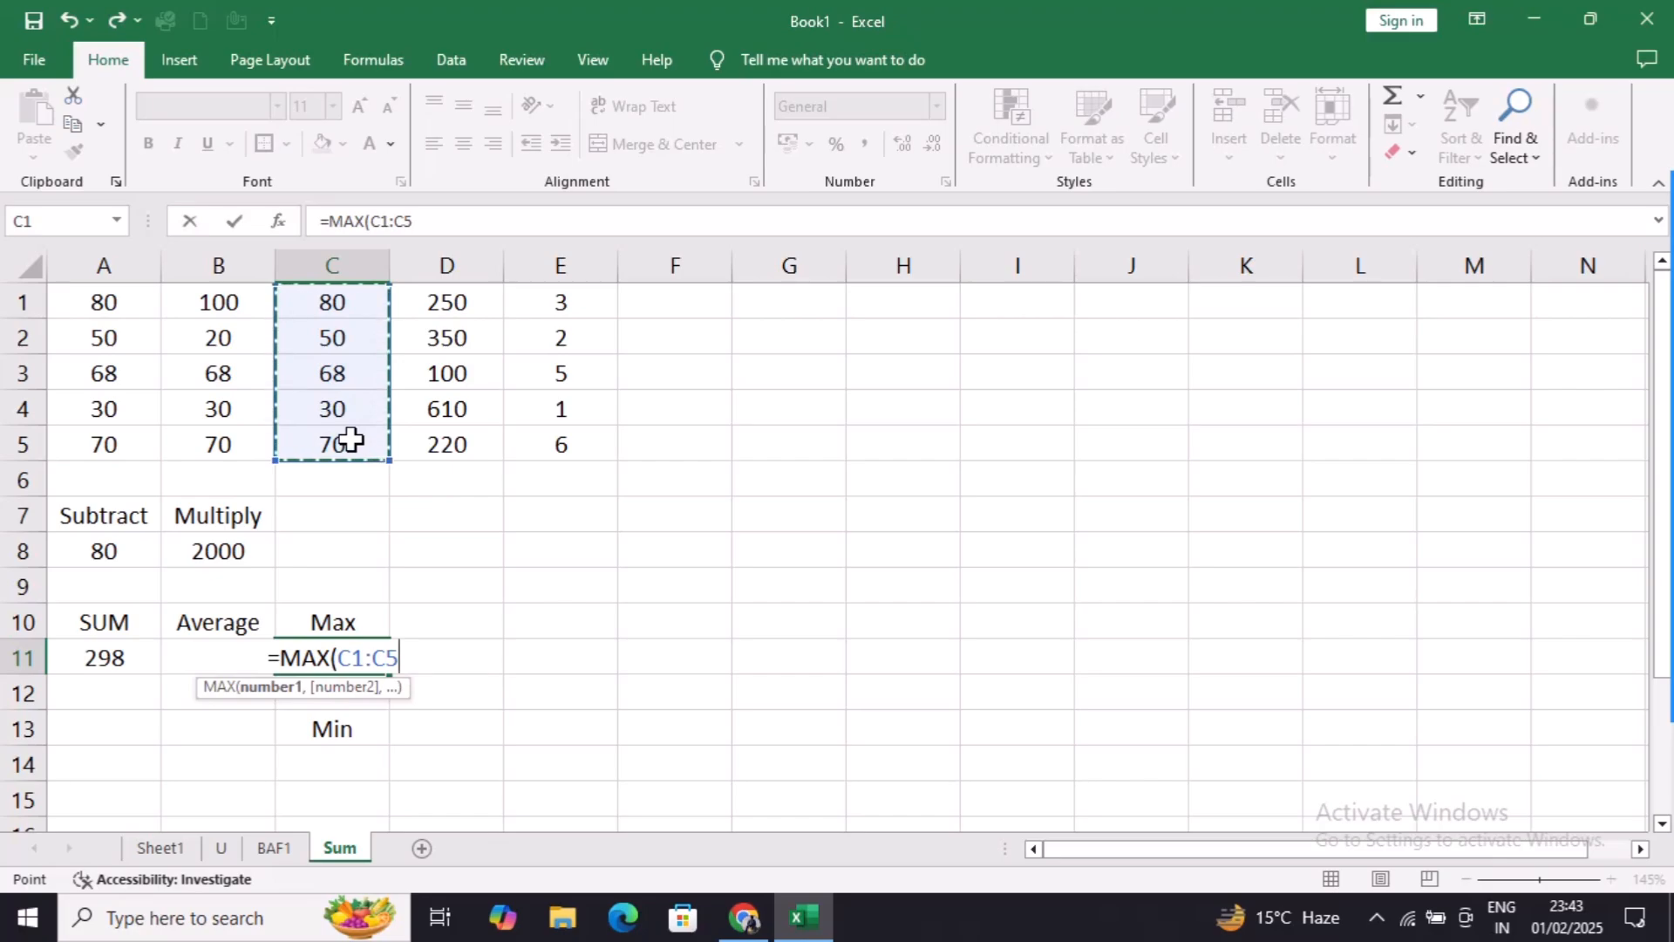
pyautogui.write(')')
pyautogui.press('Return')
pyautogui.click(334, 655)
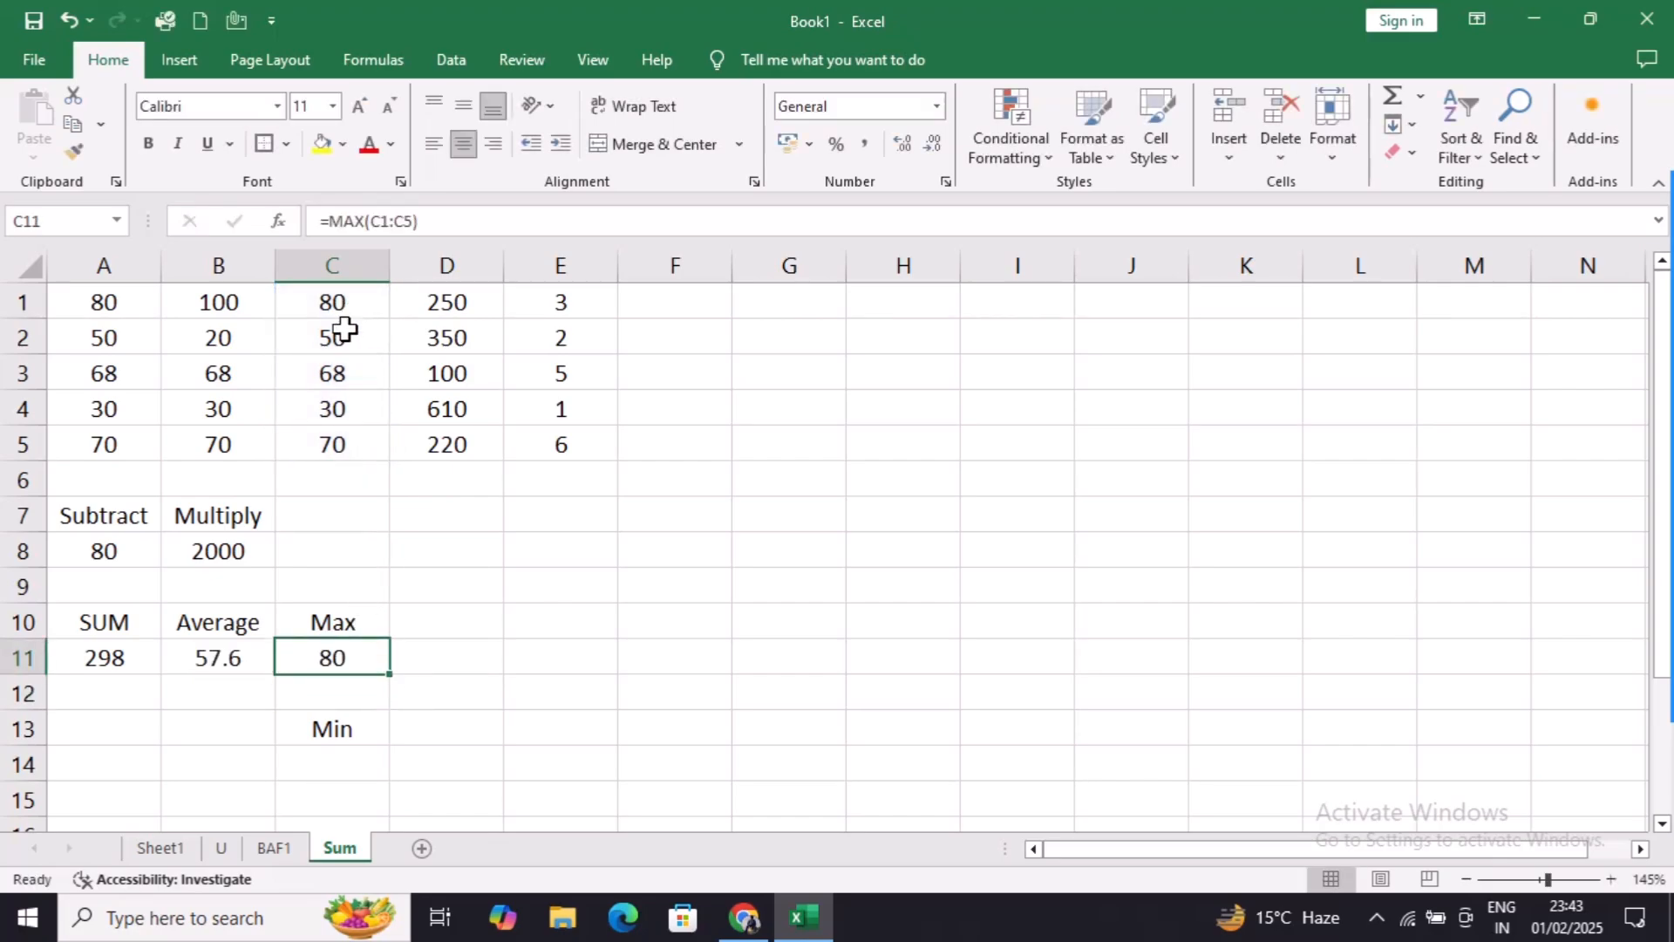
# Find the smallest value in column C with the formula =MIN(C1:C5) in cell C14 below the Min label and centre the cell
pyautogui.click(331, 760)
pyautogui.write('=')
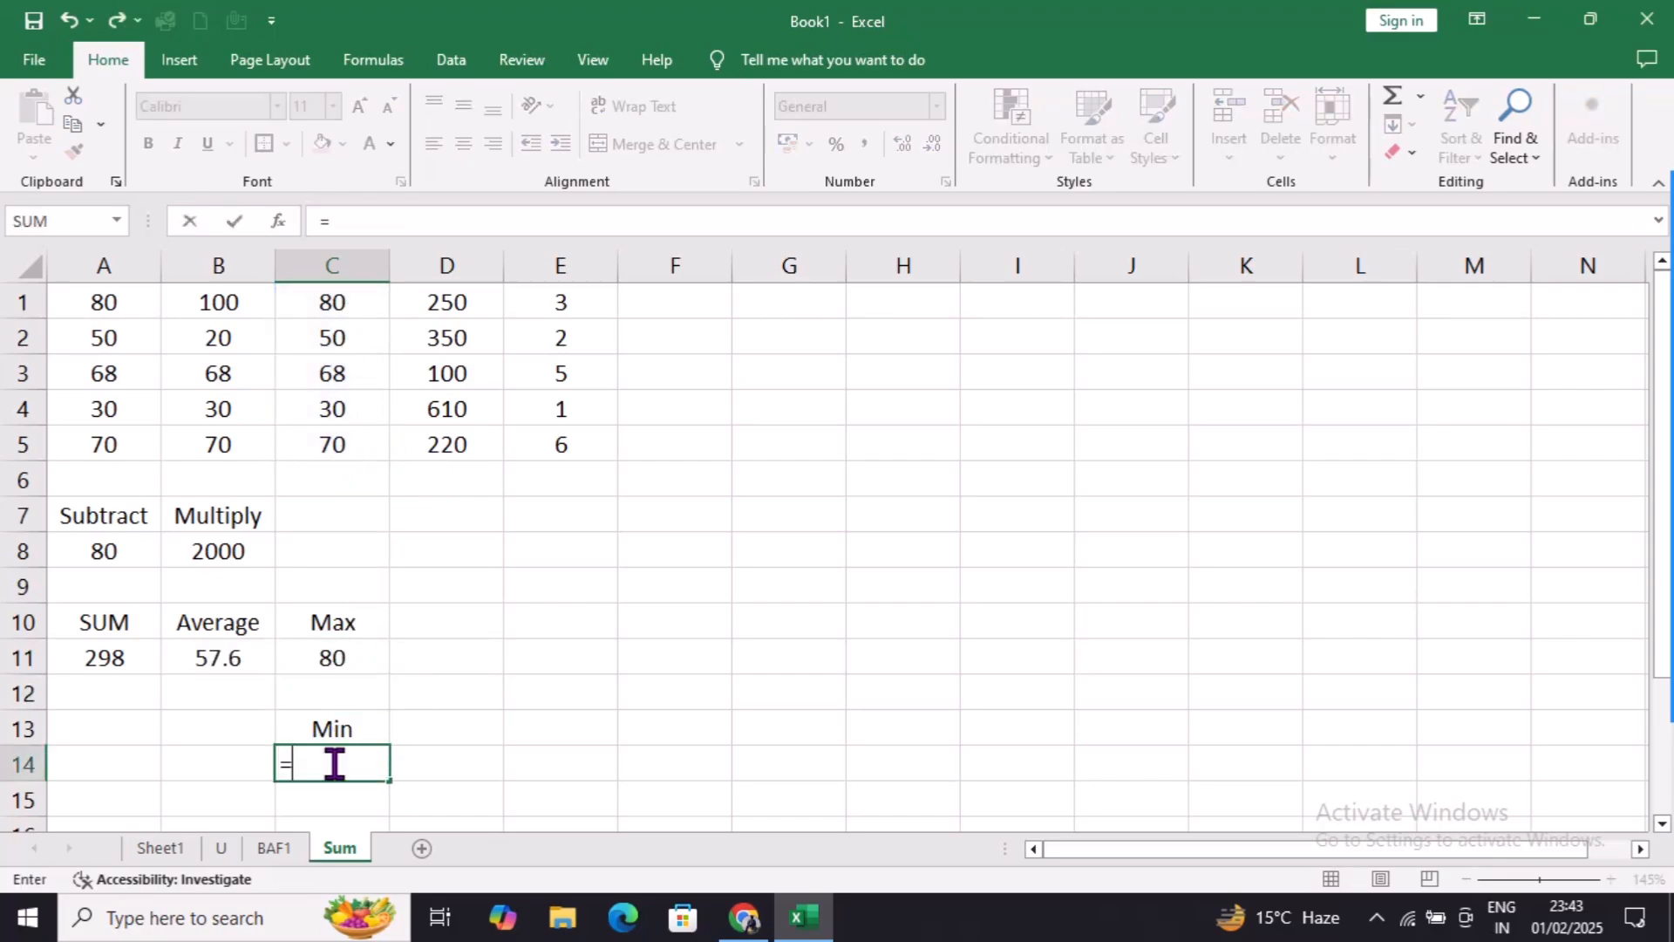
pyautogui.write('MIN(')
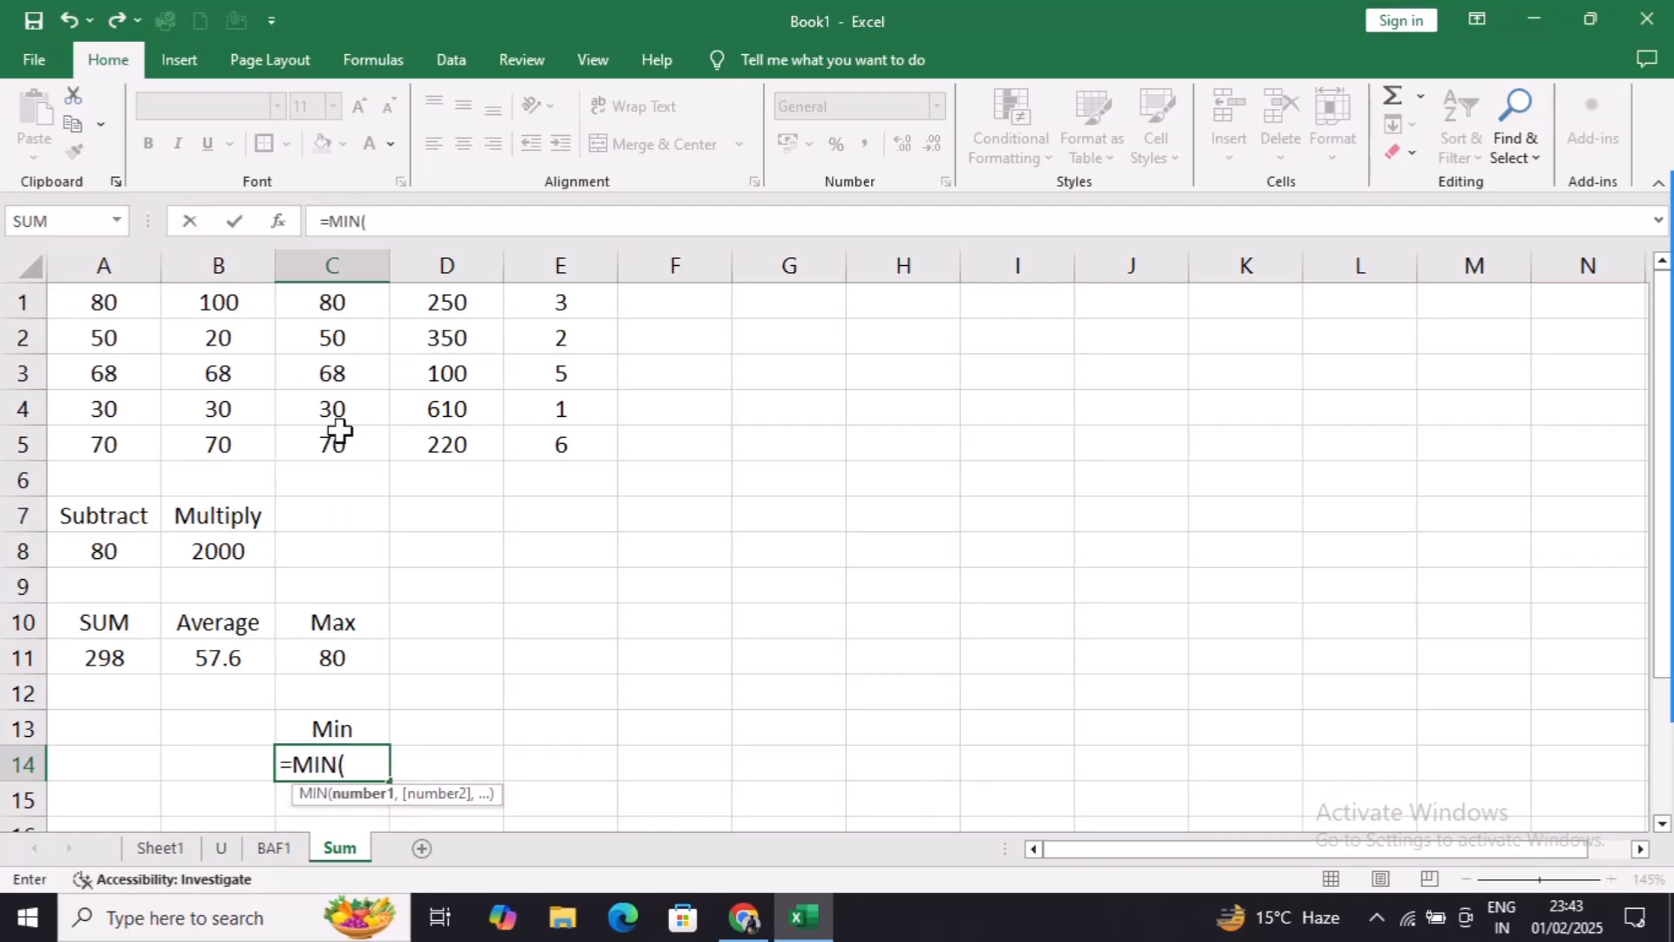
pyautogui.moveTo(337, 305); pyautogui.dragTo(337, 441)
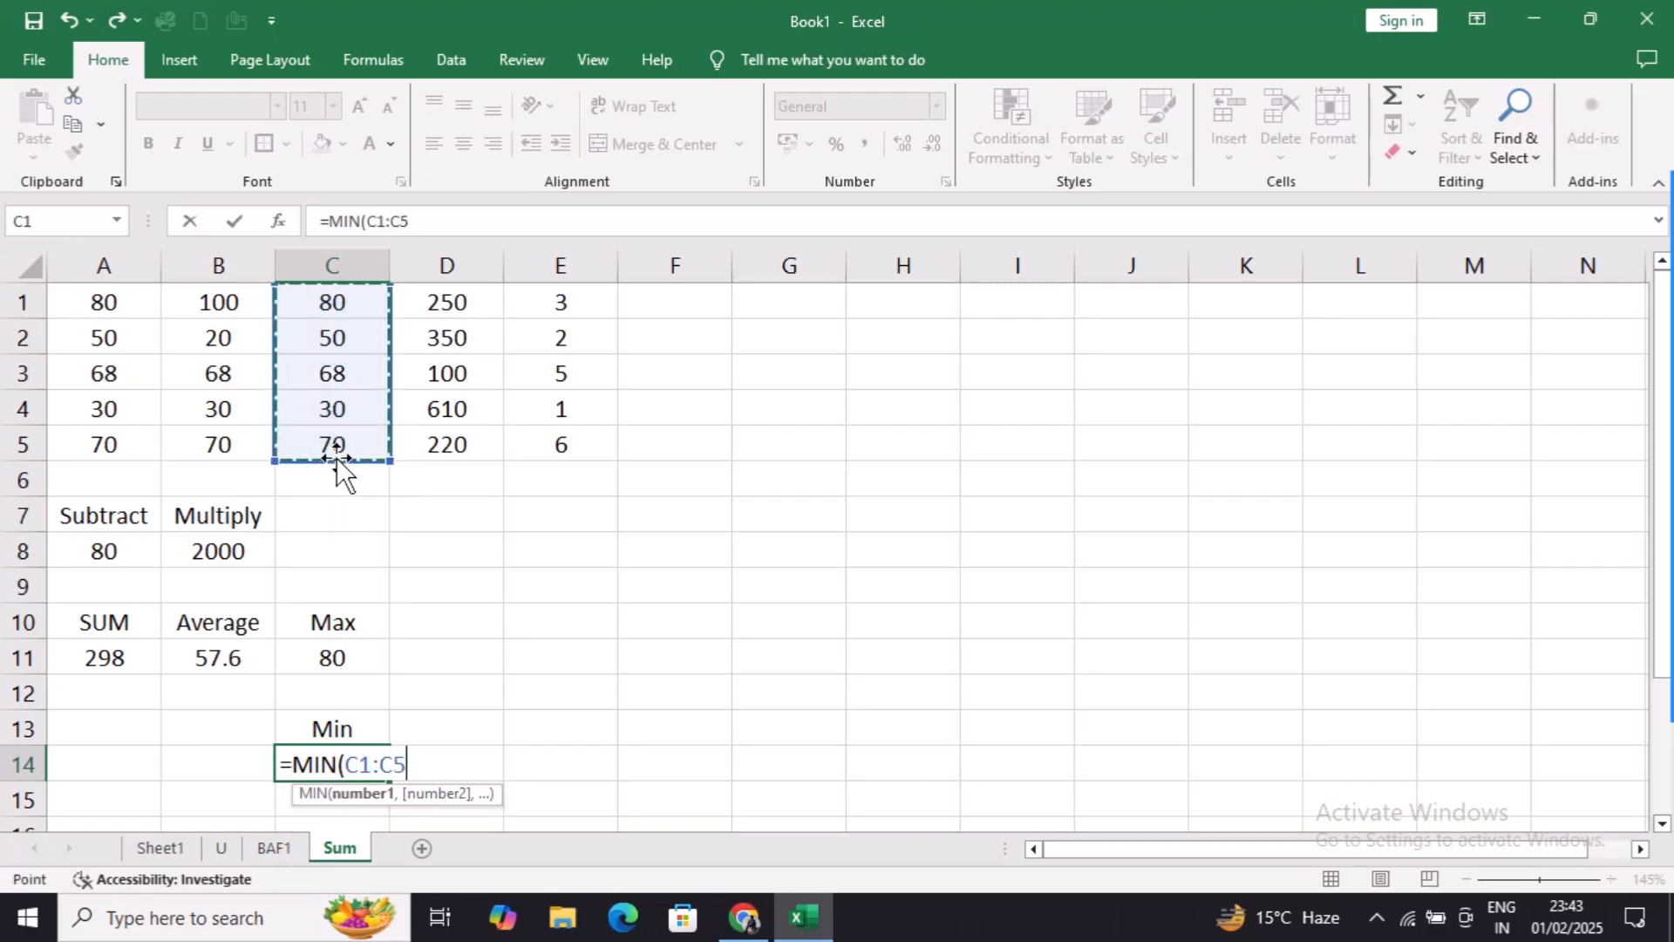
pyautogui.press('Return')
pyautogui.click(889, 550)
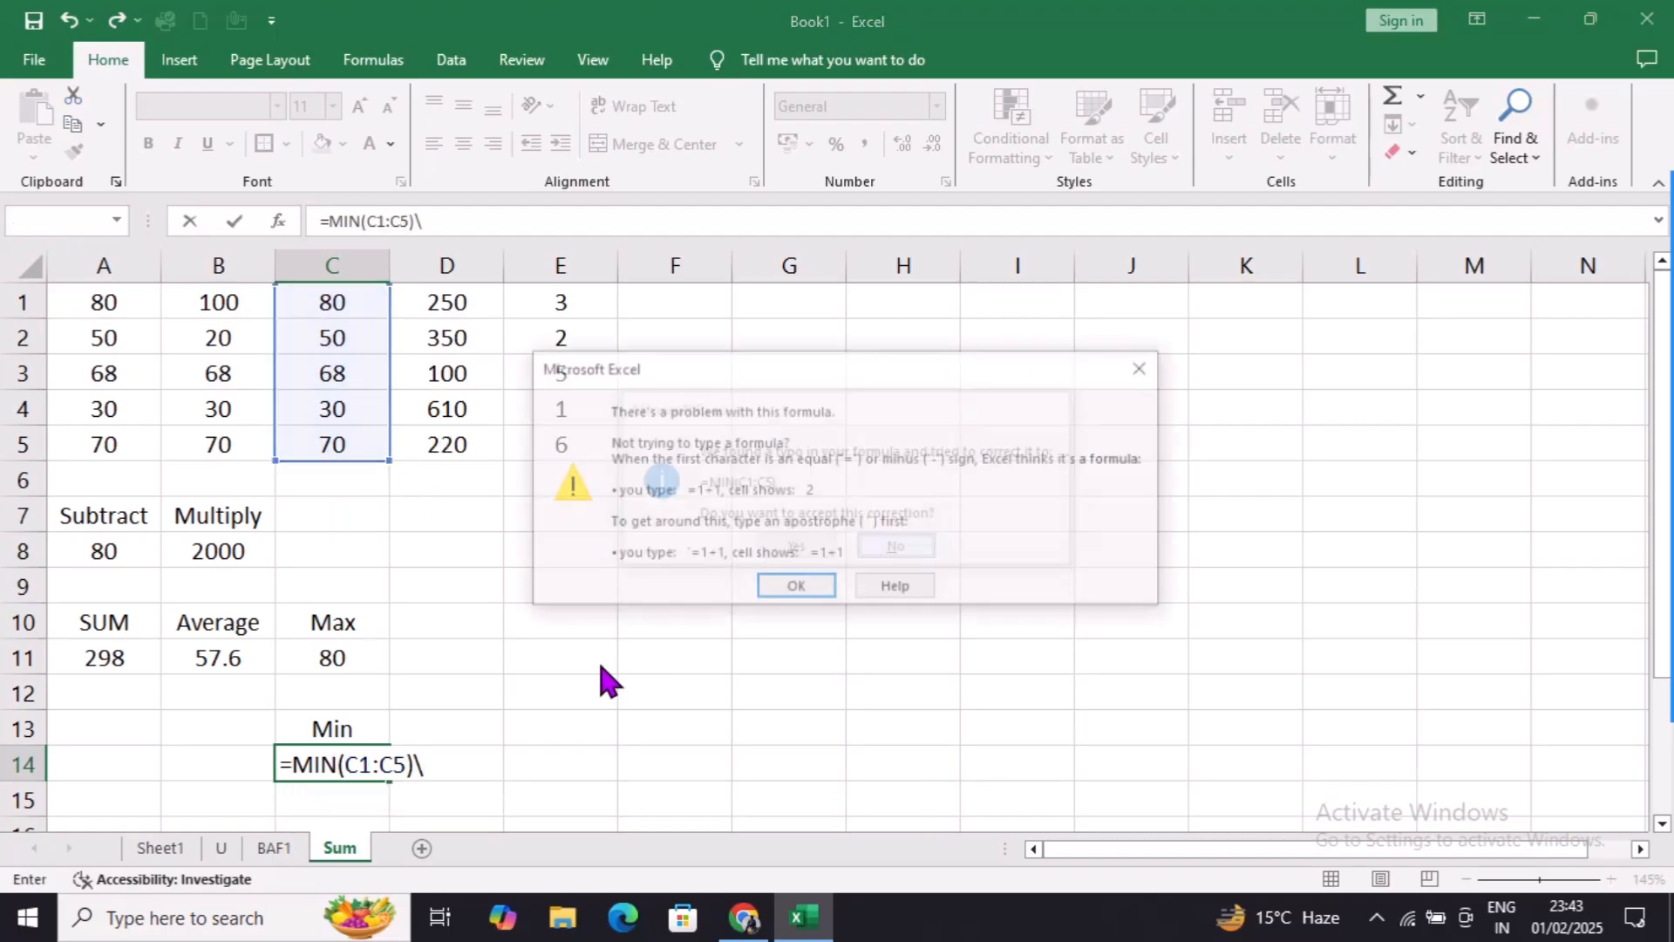
pyautogui.click(796, 586)
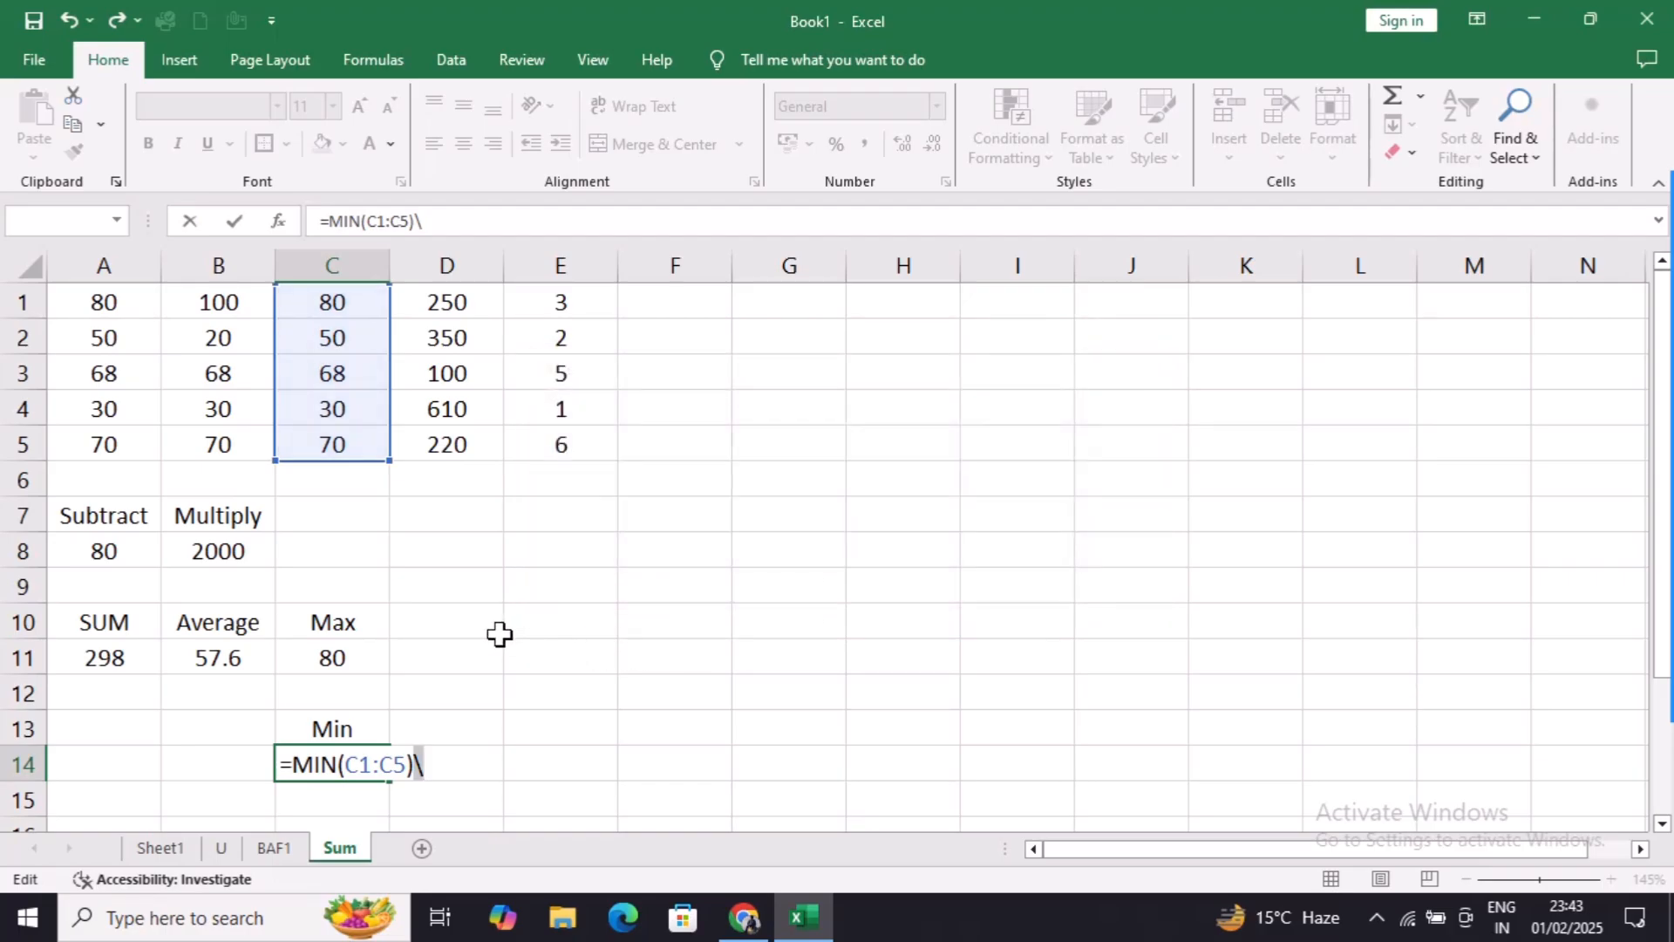
pyautogui.press('BackSpace')
pyautogui.press('Return')
pyautogui.click(319, 752)
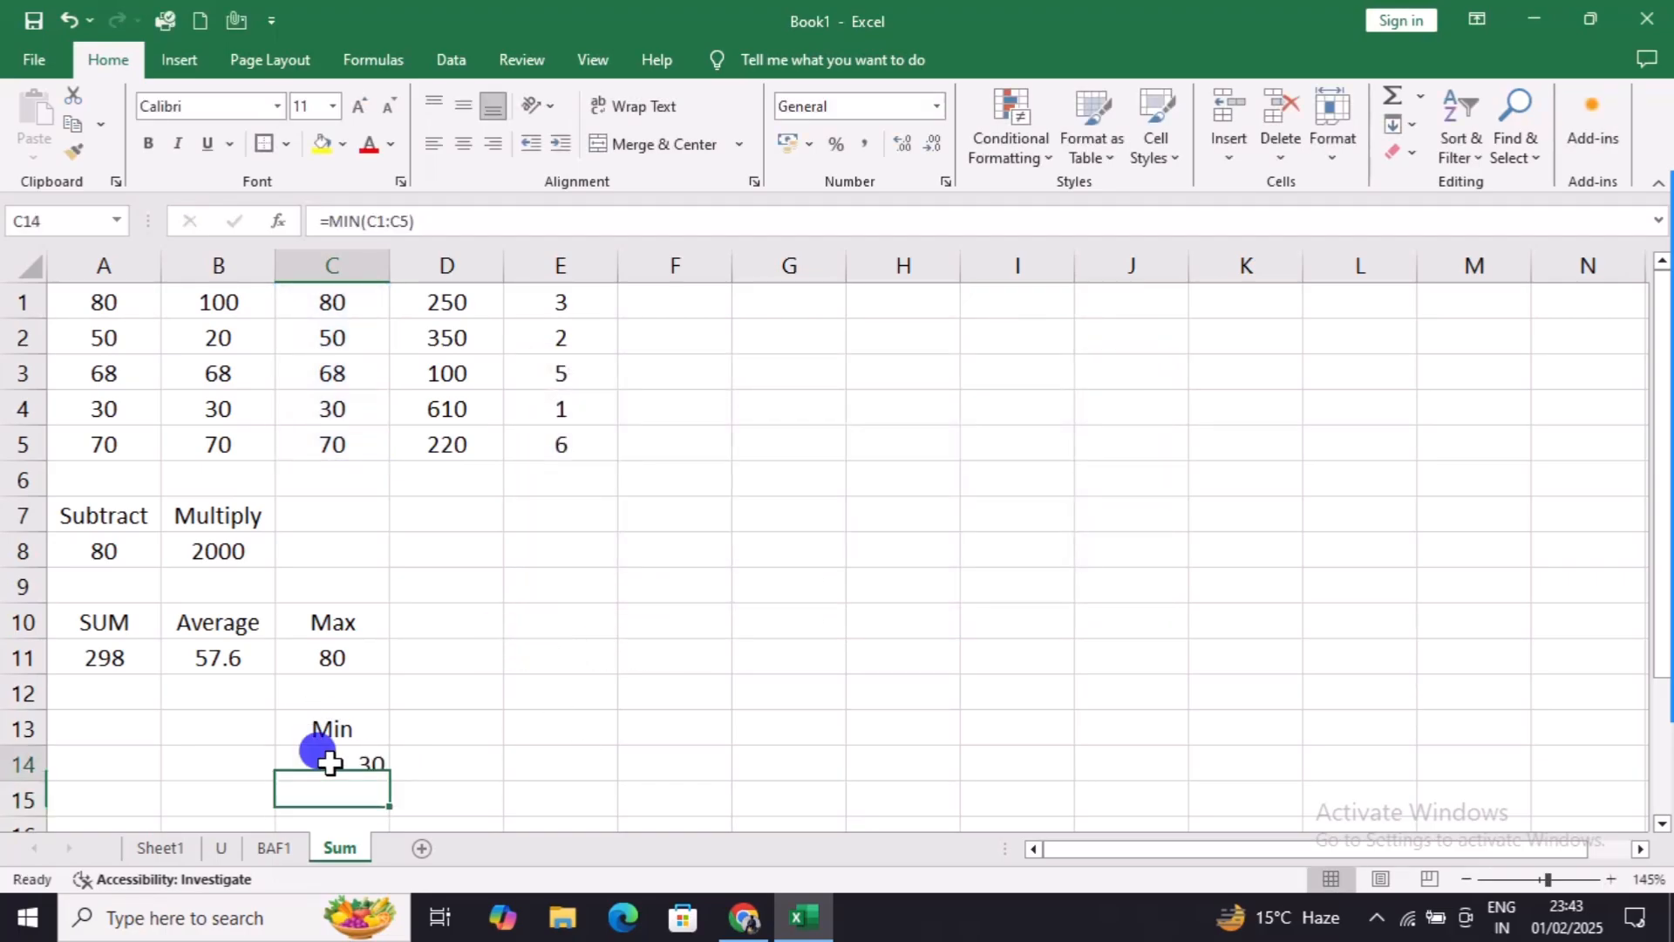
# Multiply columns D and E row by row with the formula =D1*E1 in cell F1, filled down through F5
pyautogui.moveTo(445, 299); pyautogui.dragTo(516, 381)
pyautogui.moveTo(567, 301); pyautogui.dragTo(558, 440)
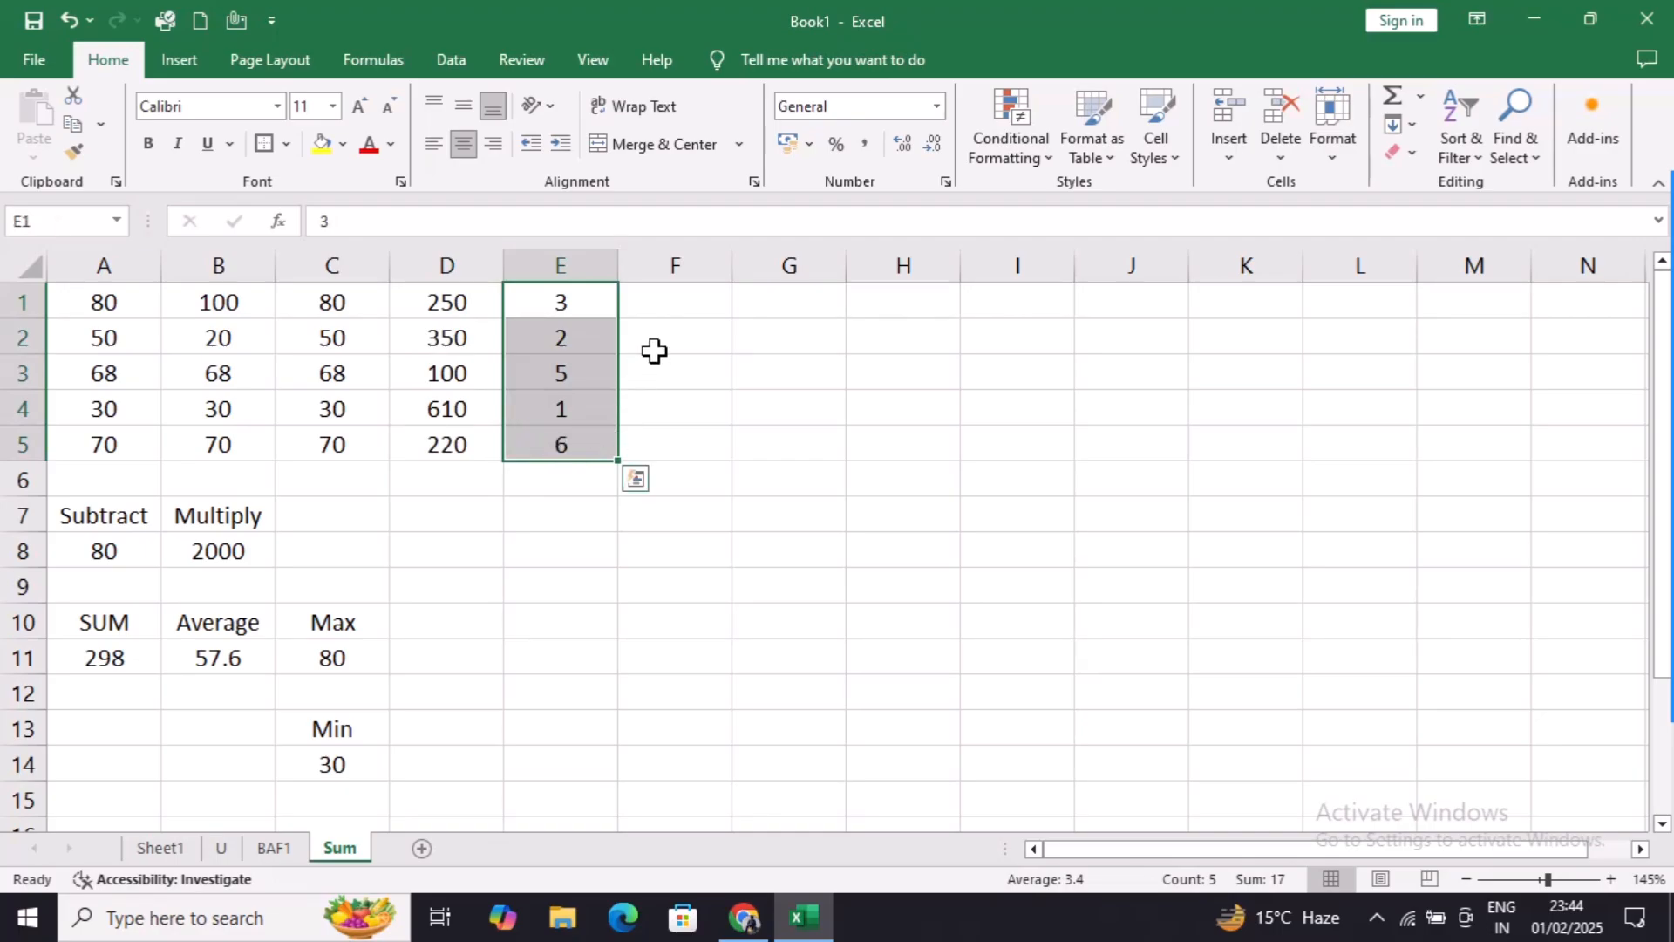
pyautogui.click(697, 296)
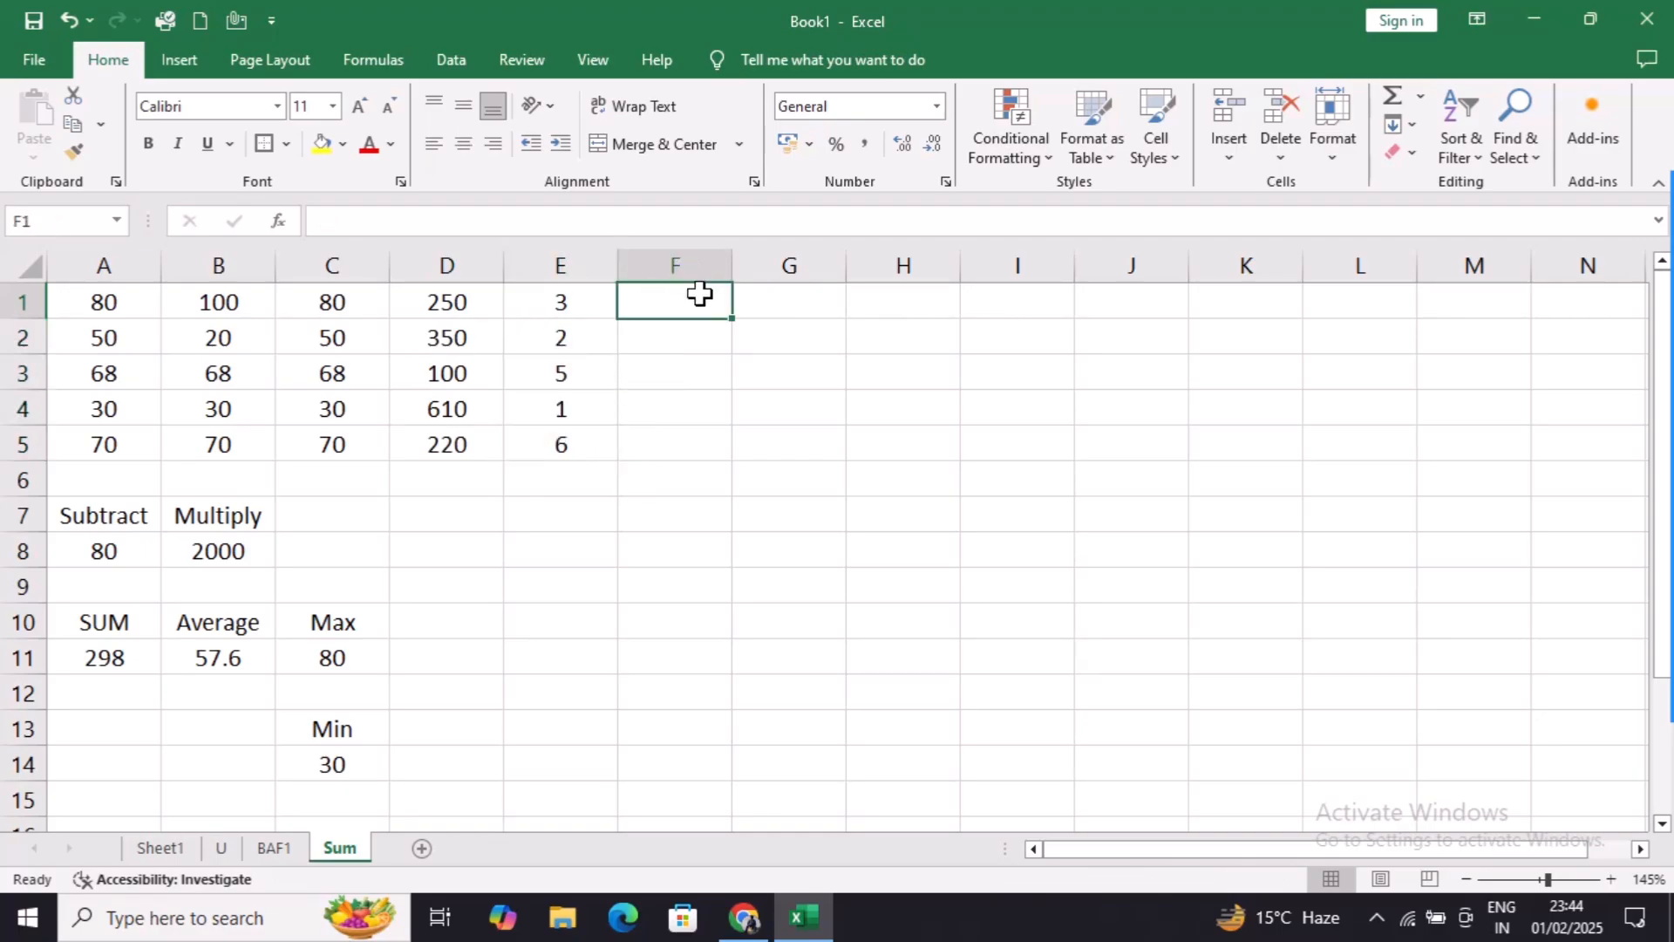
pyautogui.write('=')
pyautogui.click(436, 303)
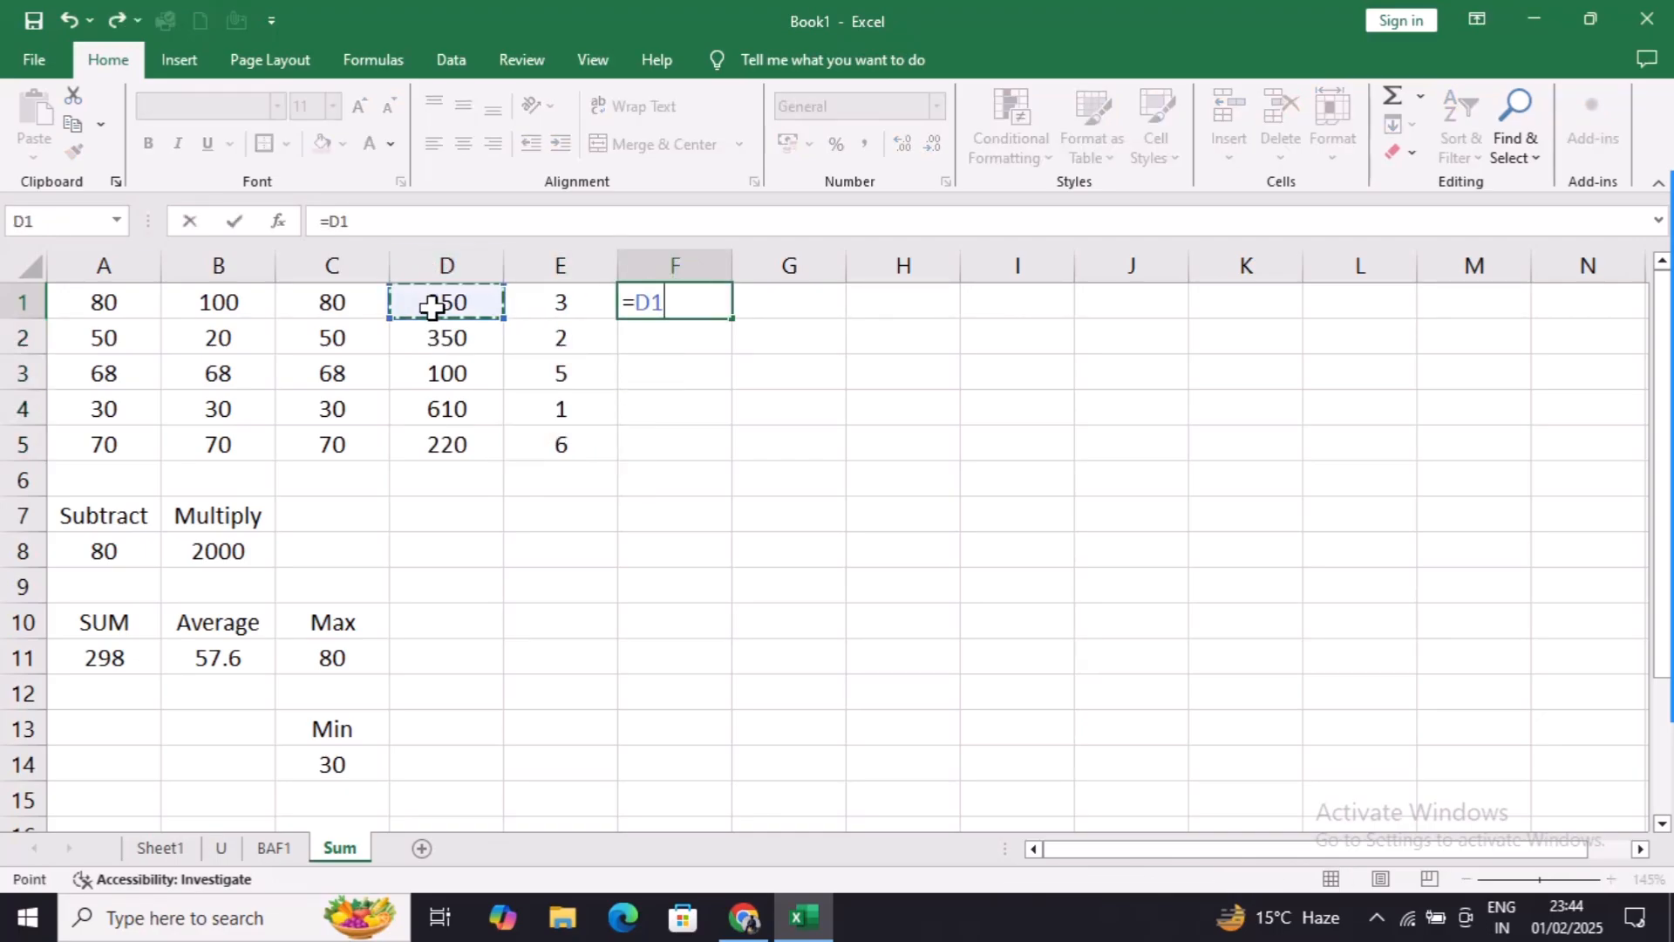
pyautogui.write('*')
pyautogui.click(567, 302)
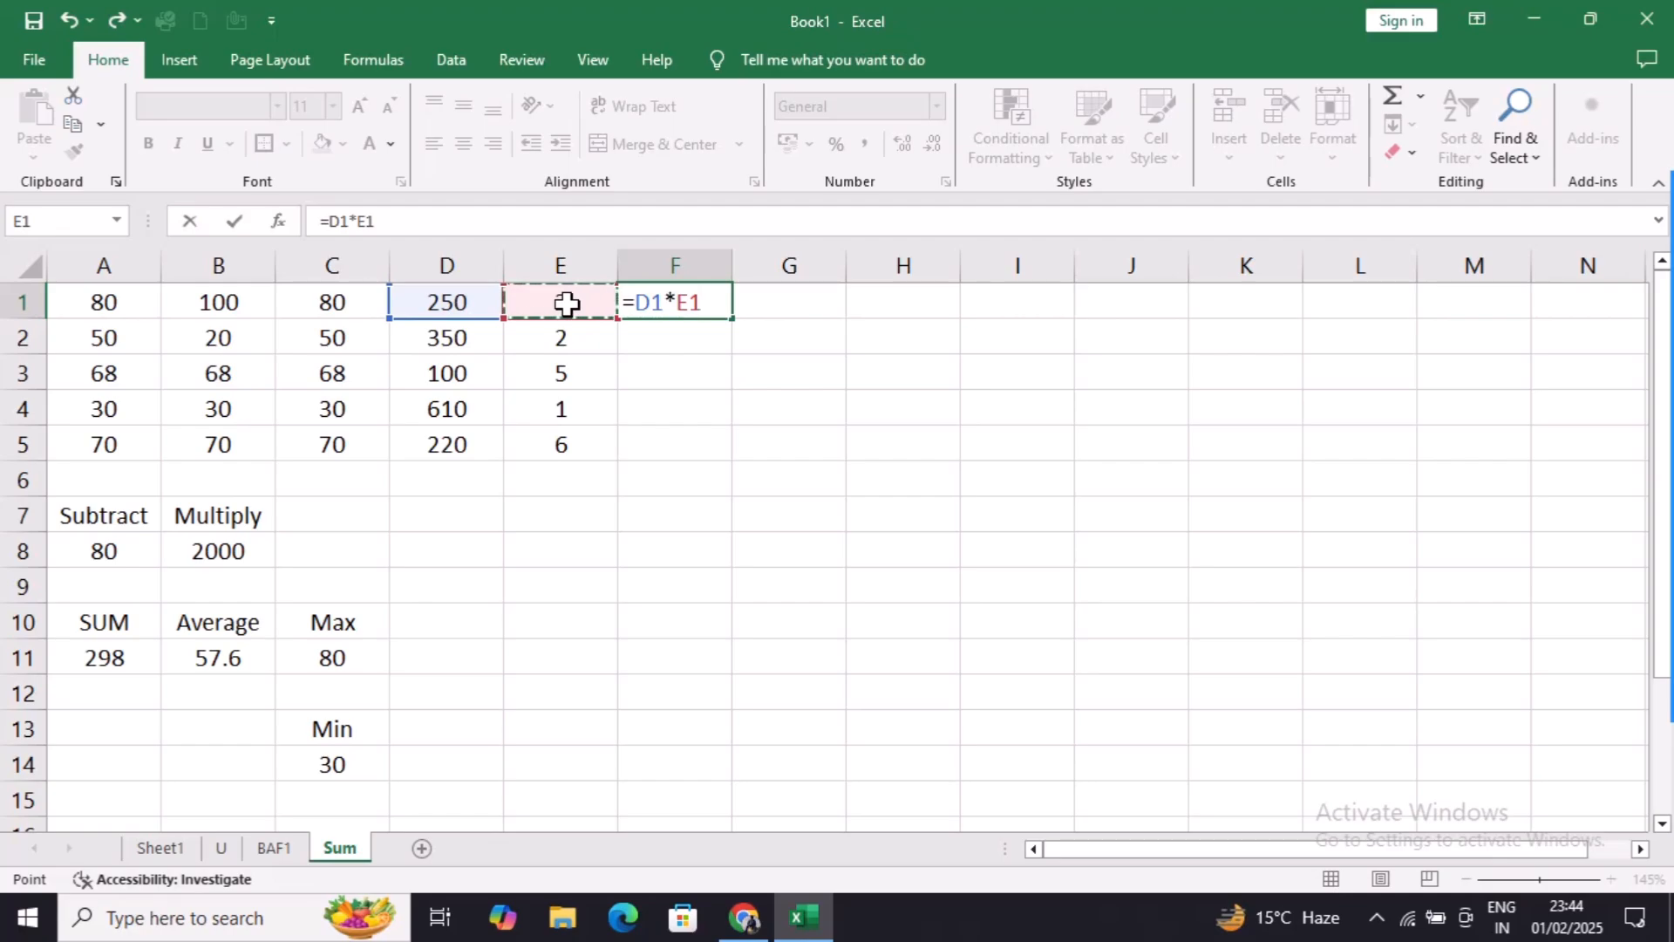
pyautogui.press('Return')
pyautogui.click(683, 300)
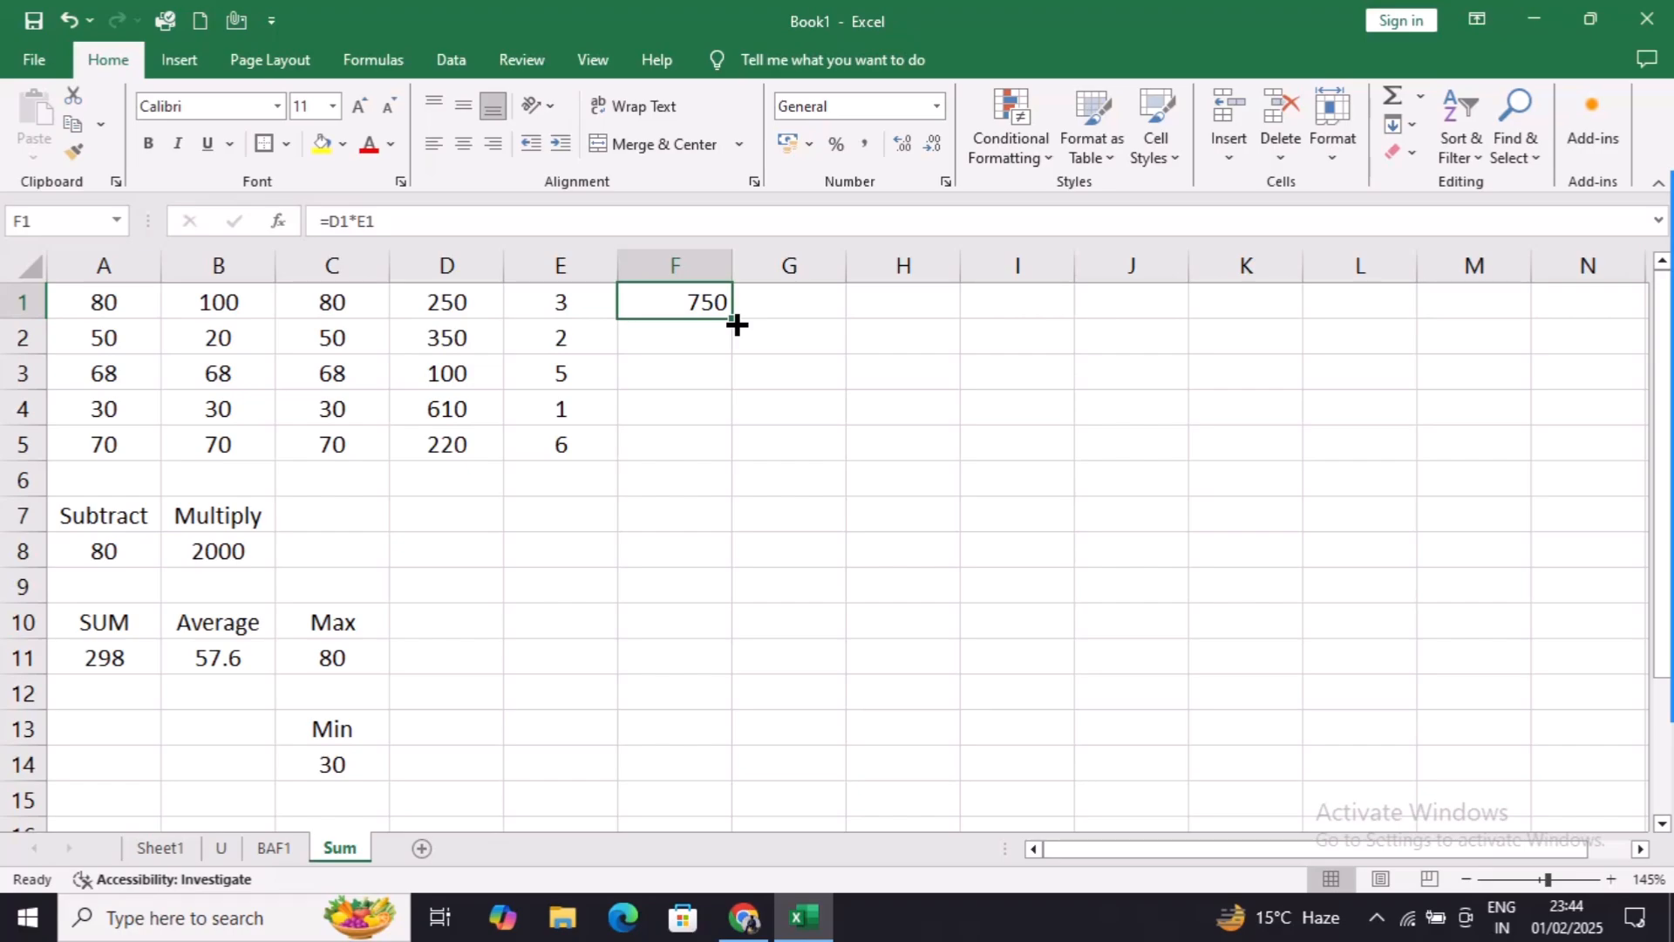
pyautogui.doubleClick(737, 324)
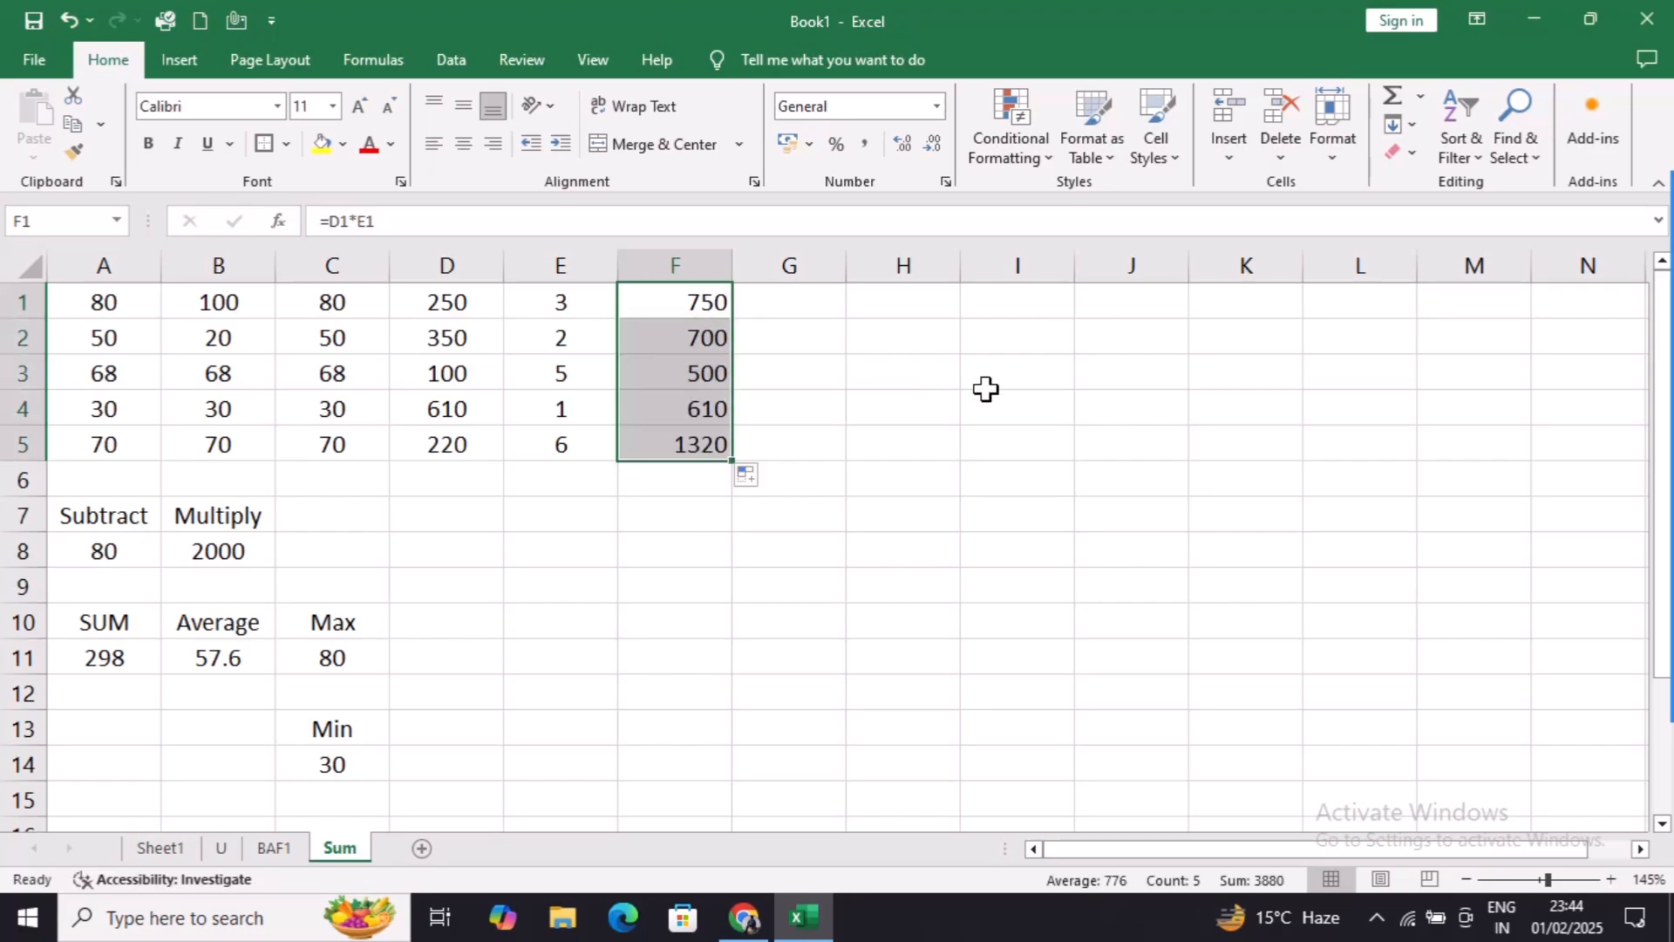
# Inspect the copied multiplication formula in cell F3
pyautogui.click(693, 374)
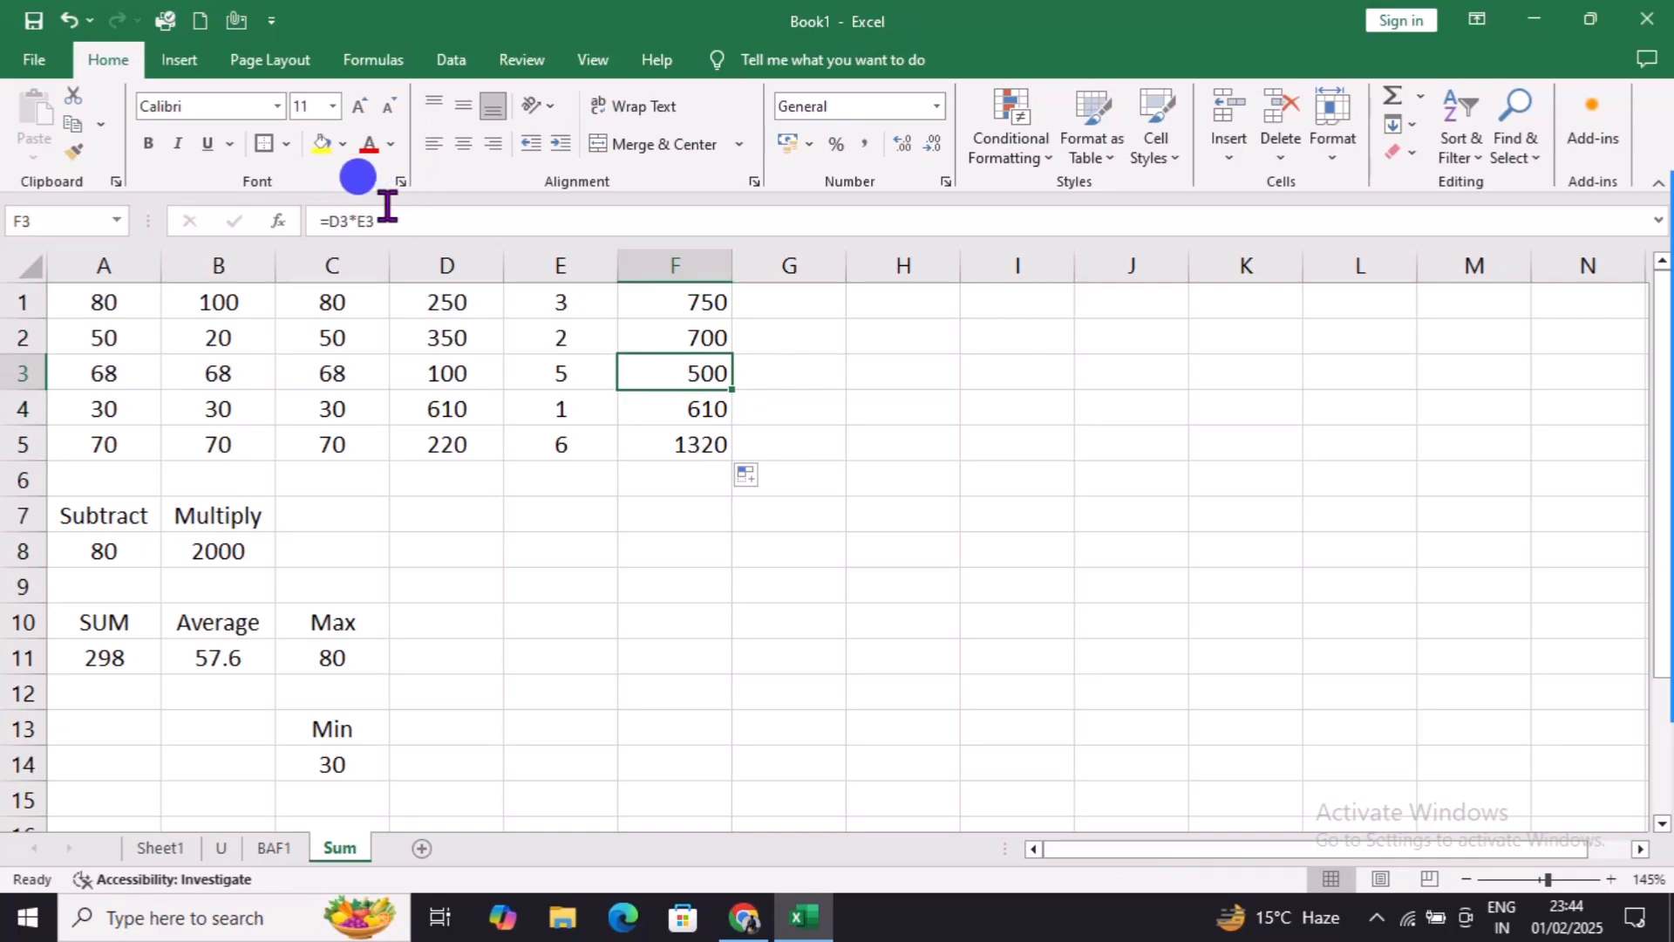
pyautogui.moveTo(384, 221); pyautogui.dragTo(323, 220)
pyautogui.click(789, 407)
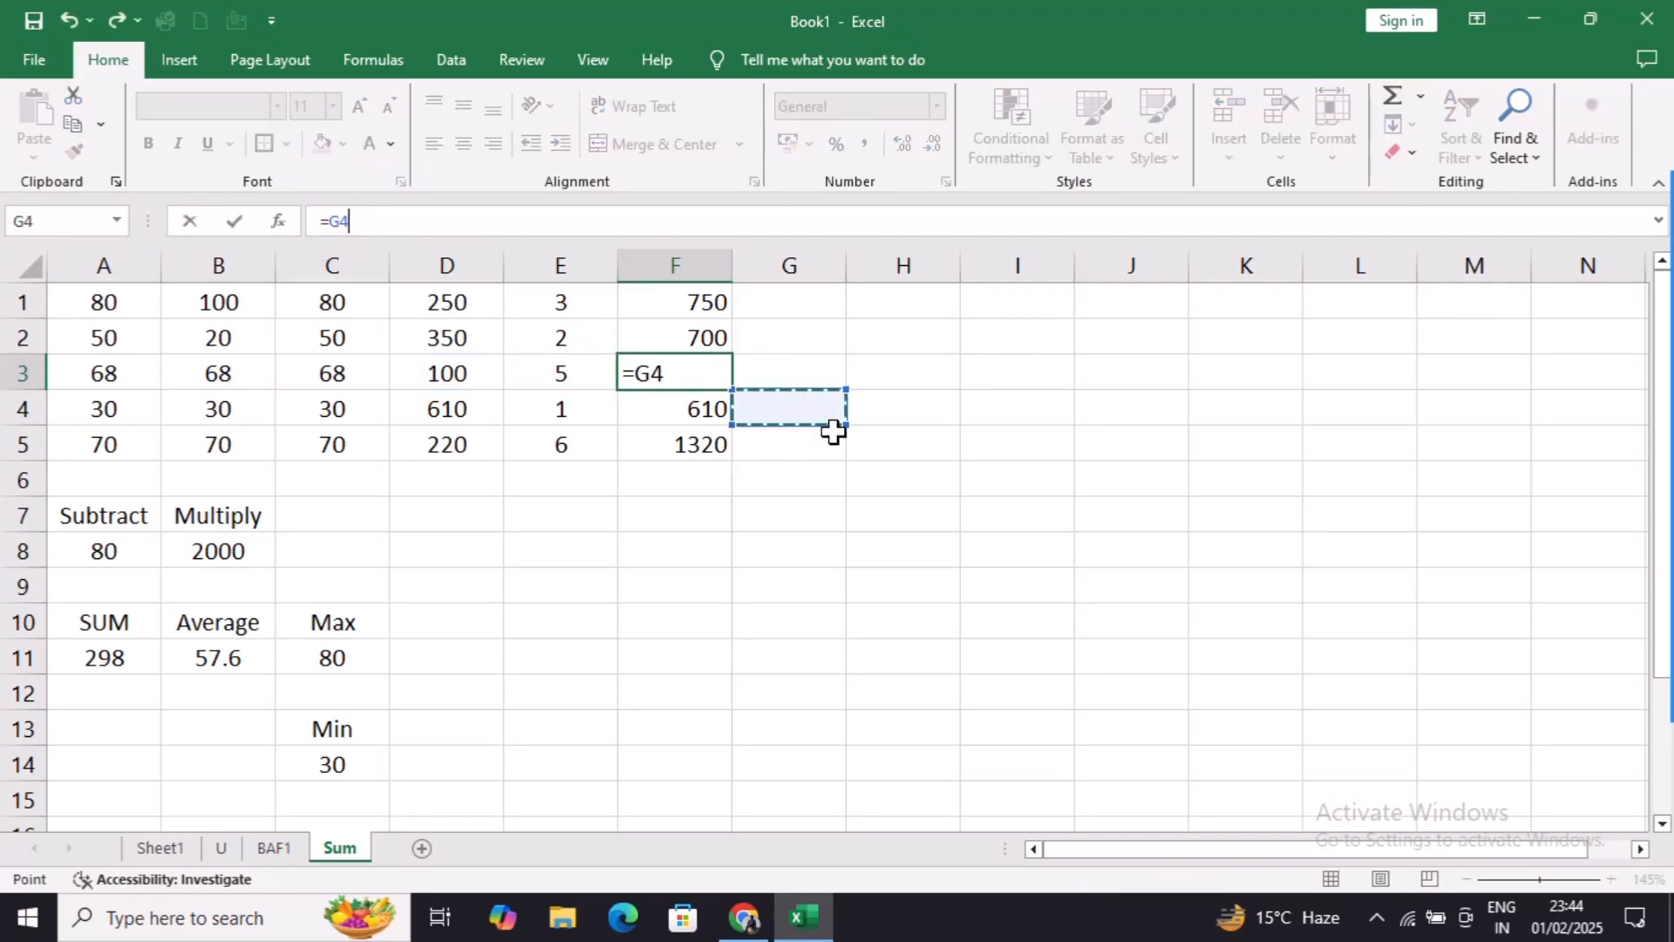
pyautogui.press('Escape')
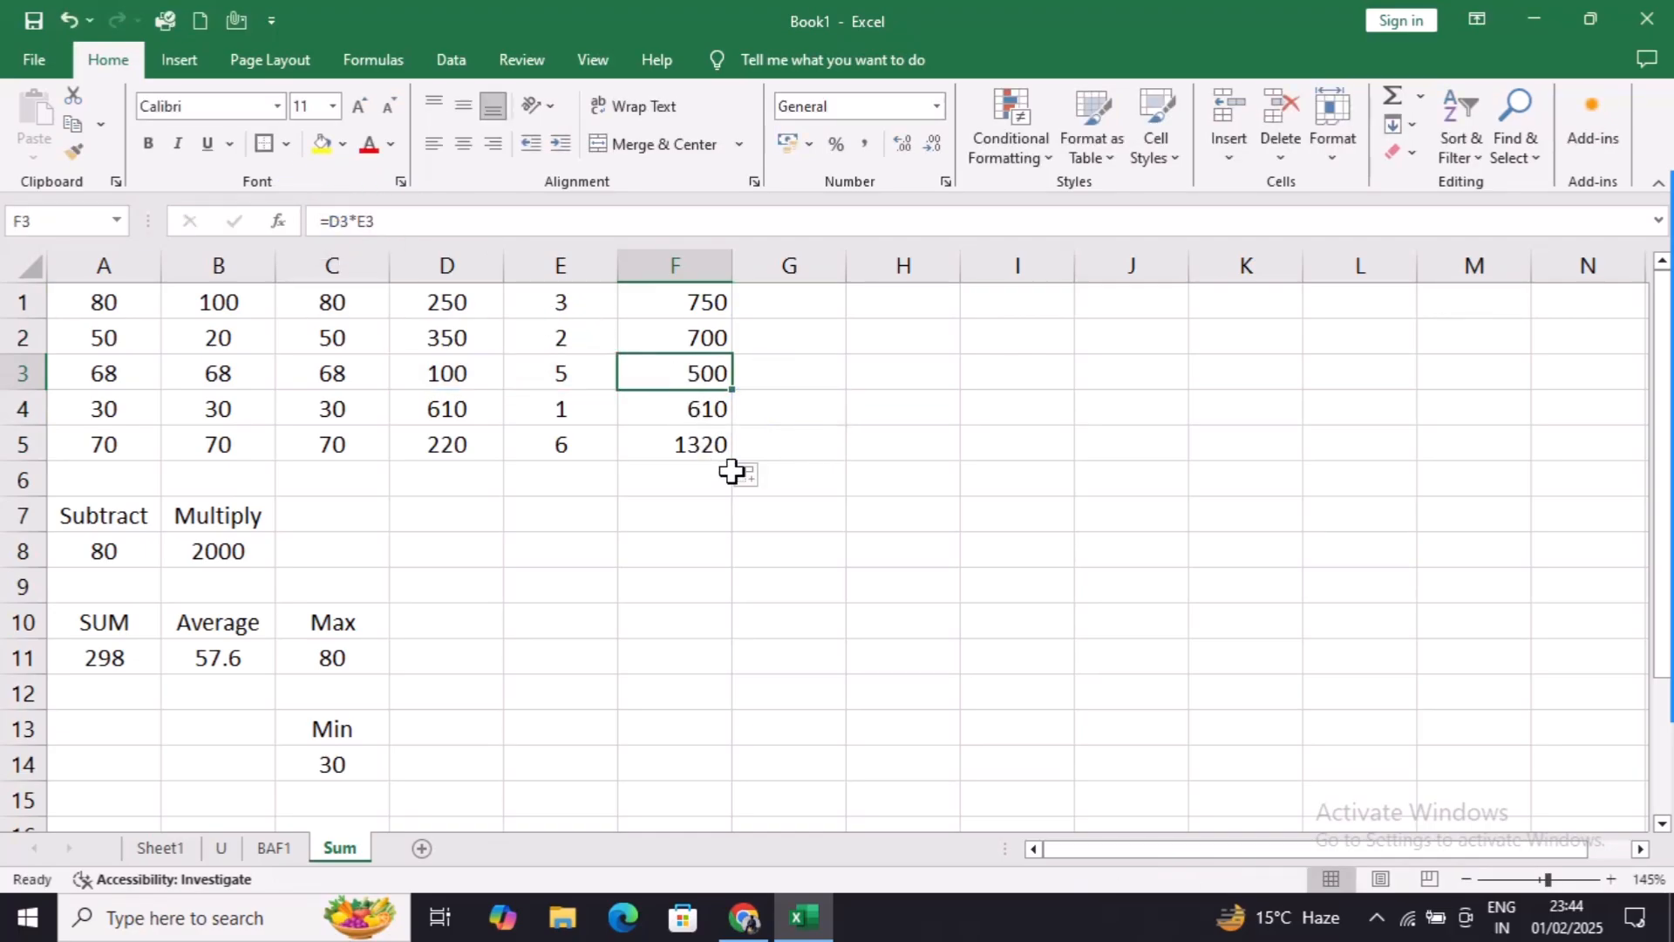